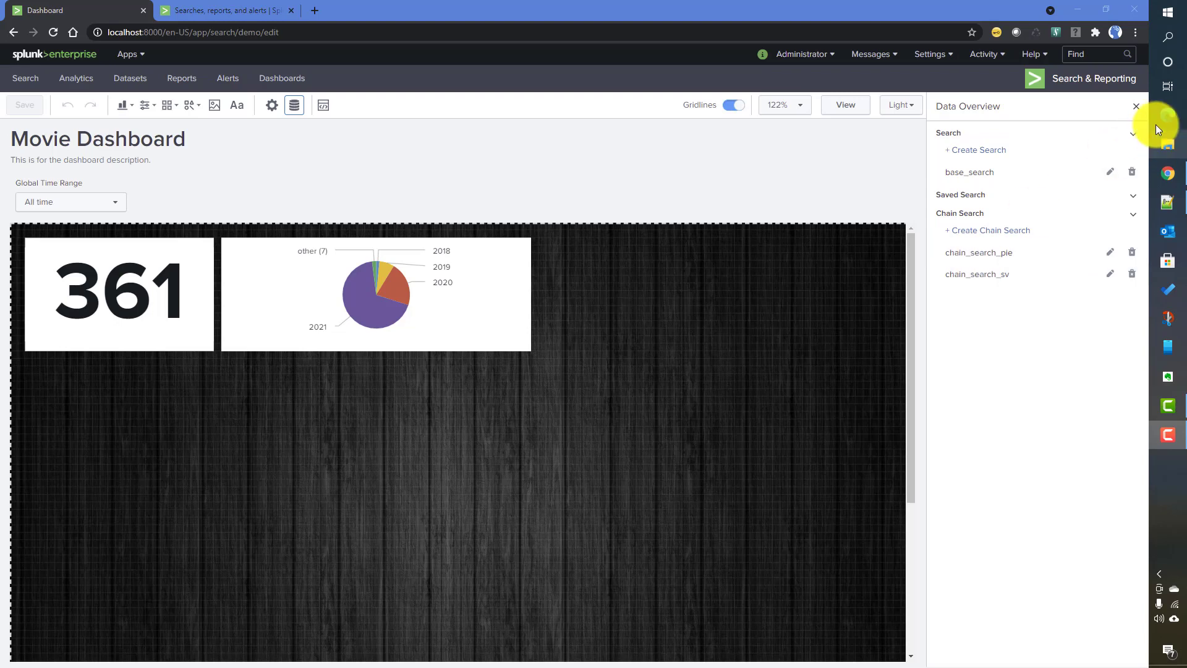
Review the search query of the saved search upcoming_movie_Savedsearch and return to the Movie Dashboard
{"action": "left_click", "coordinate": [1050, 202]}
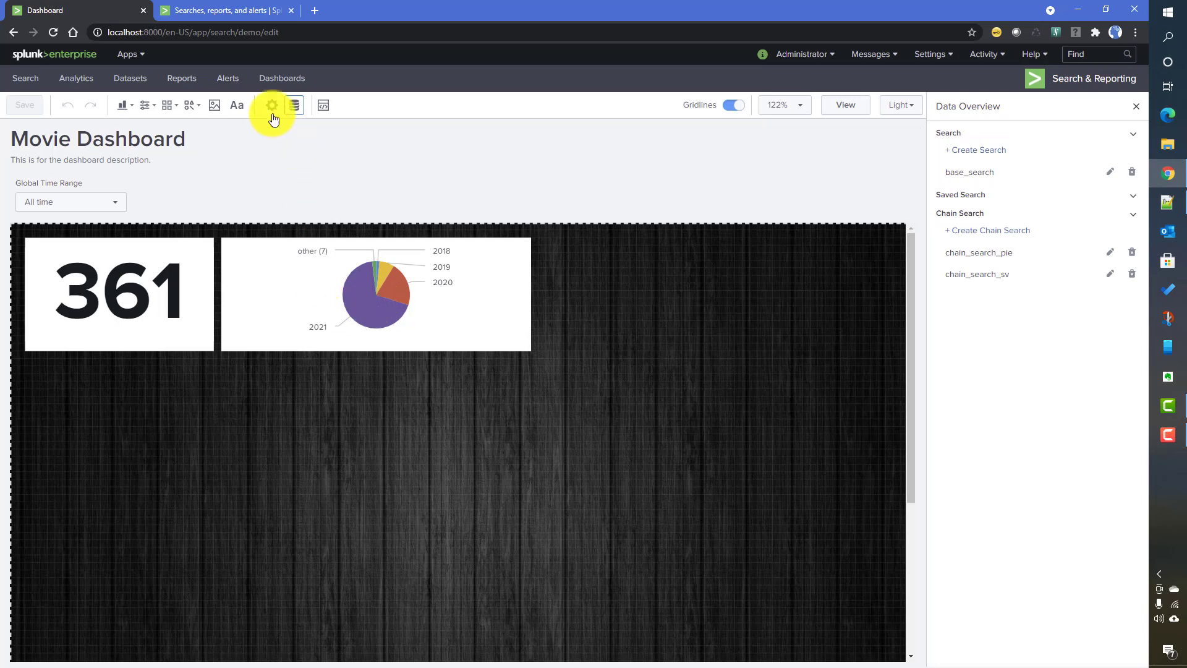
{"action": "left_click", "coordinate": [228, 10]}
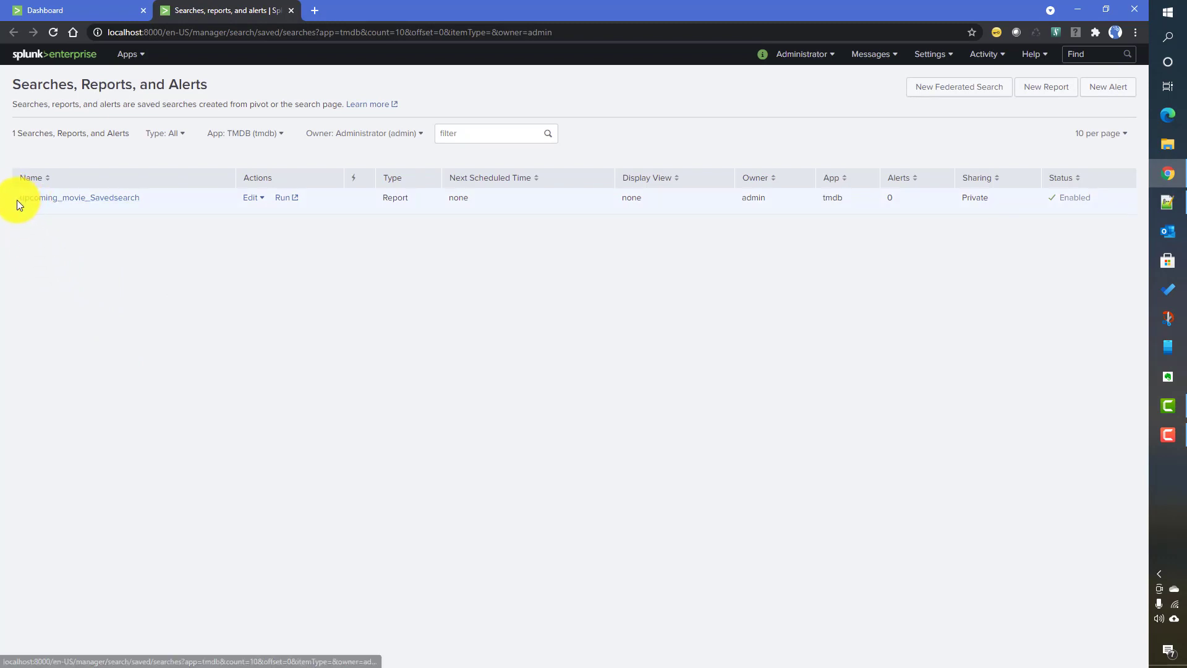
{"action": "left_click_drag", "start_coordinate": [16, 199], "coordinate": [137, 198]}
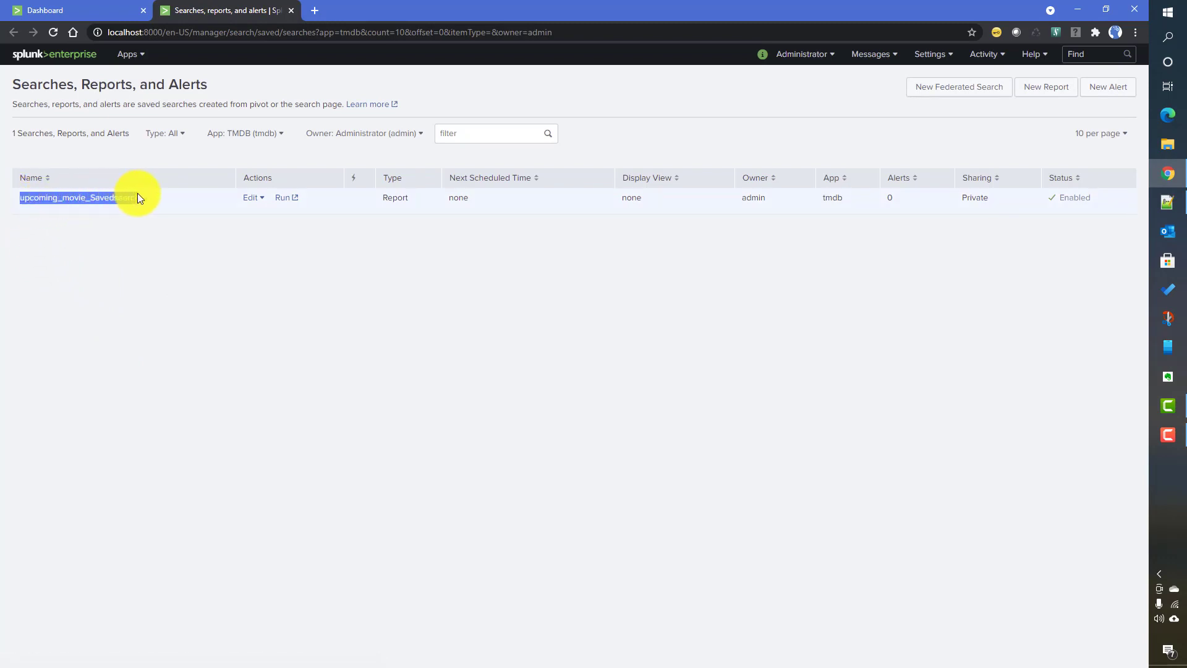
{"action": "left_click", "coordinate": [101, 202]}
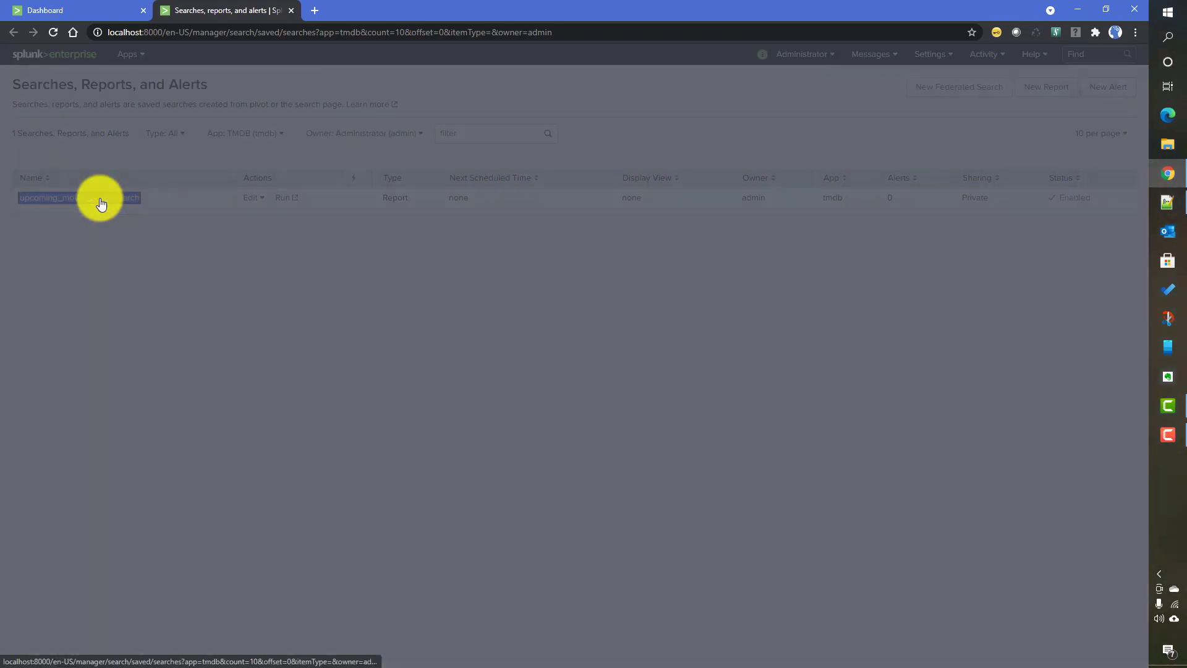
{"action": "left_click_drag", "start_coordinate": [456, 191], "coordinate": [694, 278]}
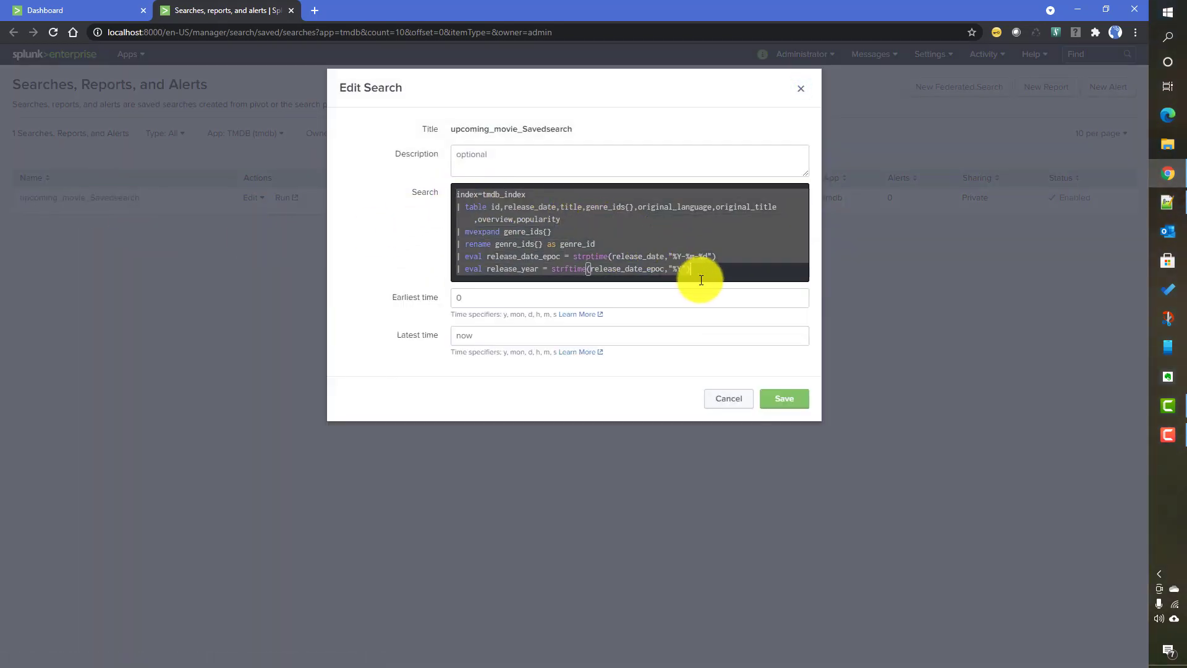
{"action": "left_click", "coordinate": [107, 13]}
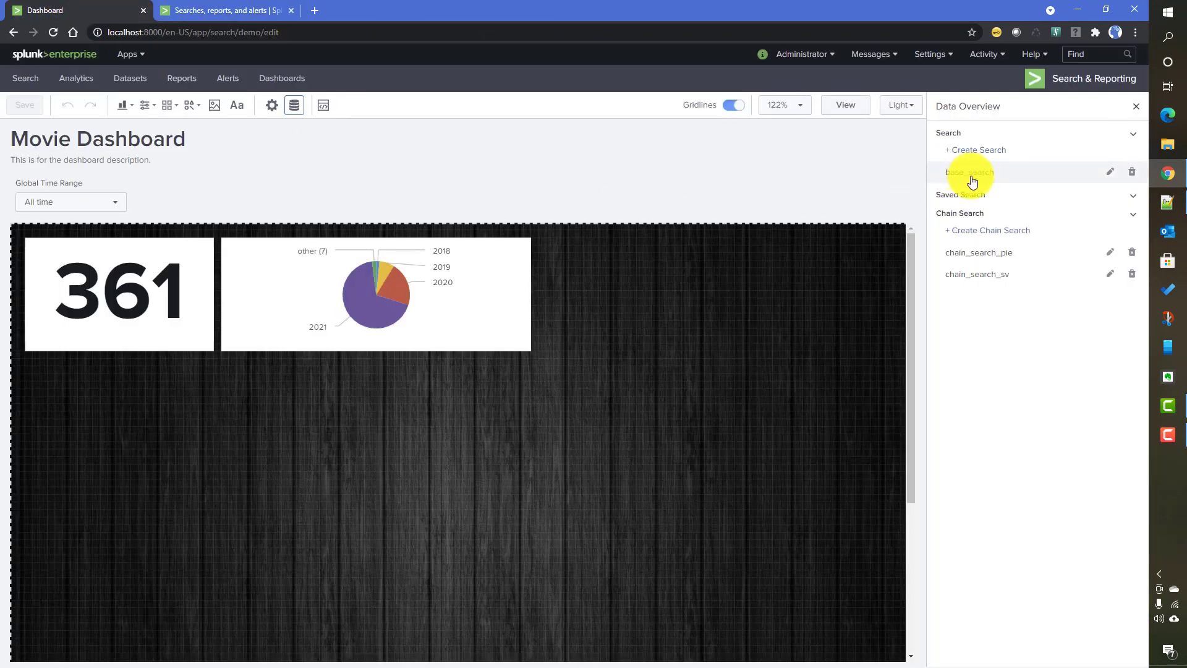
Check the earliest and latest time of upcoming_movie_Savedsearch, close it without saving and return to the dashboard
{"action": "left_click", "coordinate": [224, 15]}
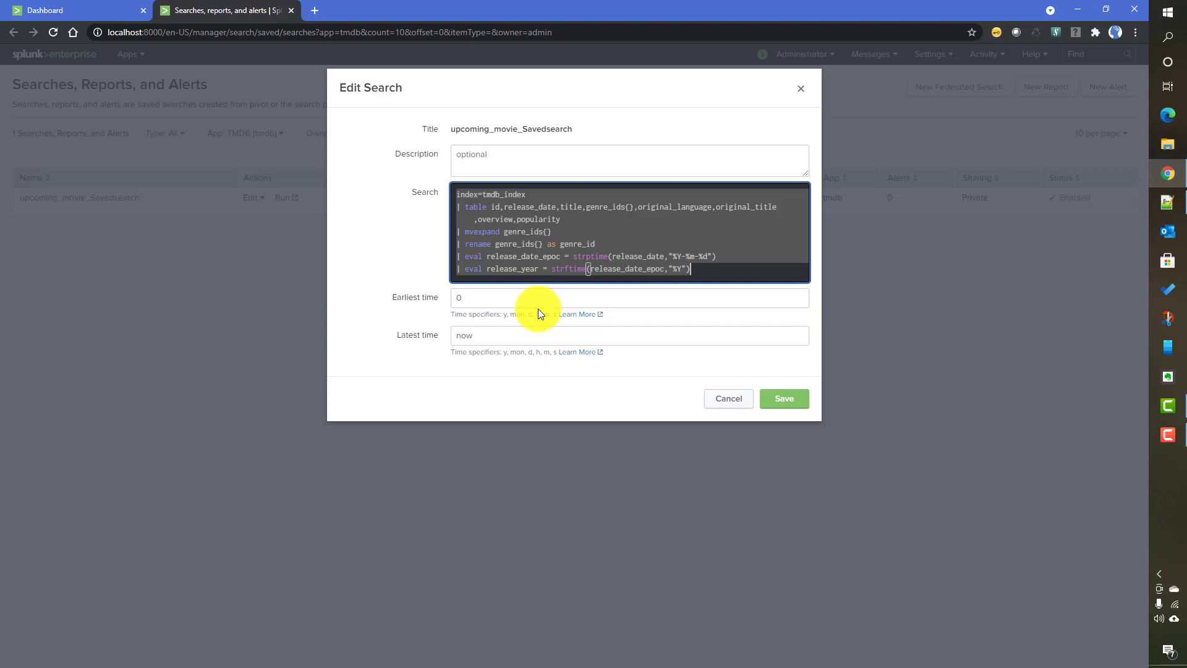
{"action": "double_click", "coordinate": [470, 298]}
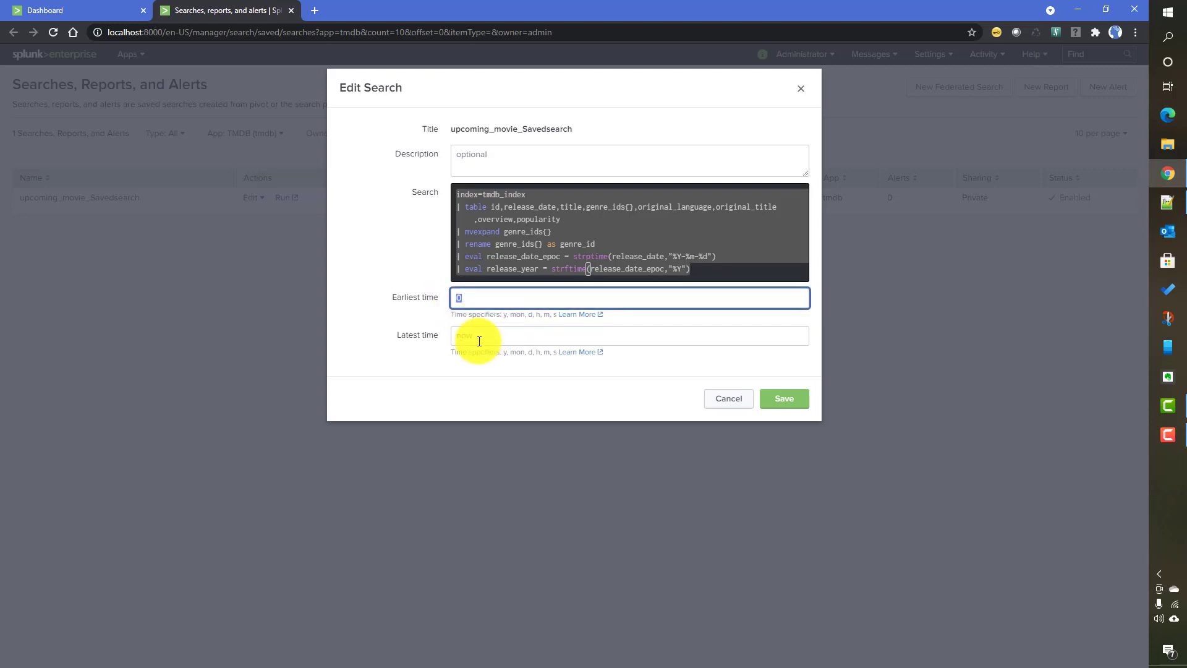
{"action": "double_click", "coordinate": [444, 335]}
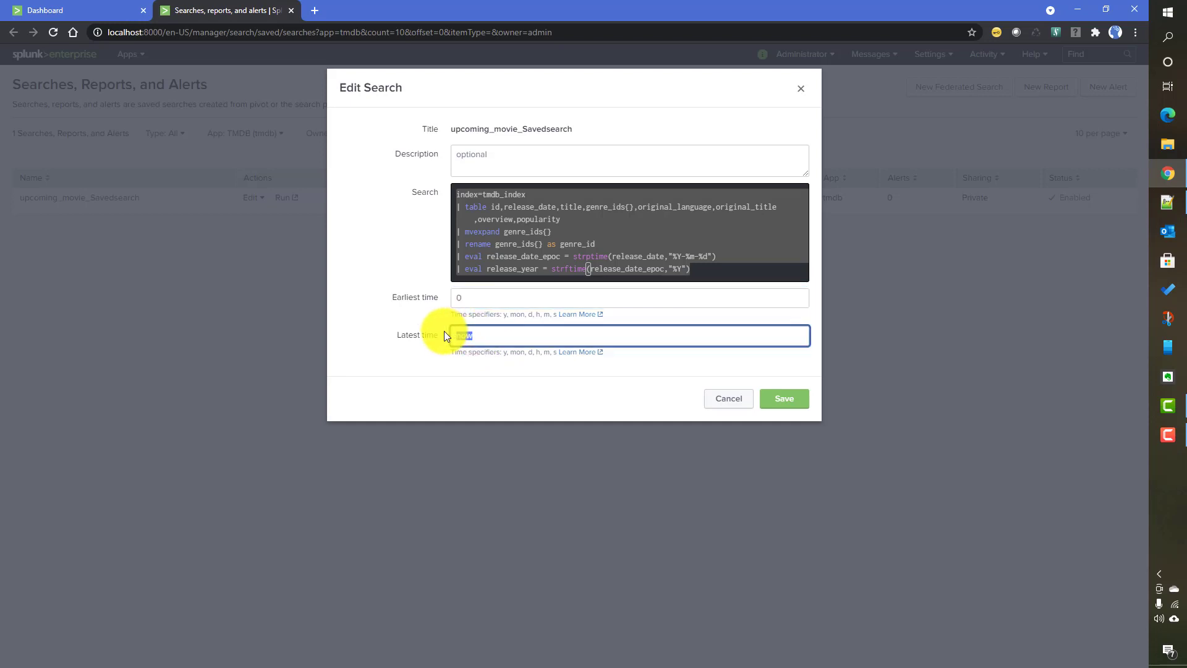
{"action": "left_click", "coordinate": [722, 399]}
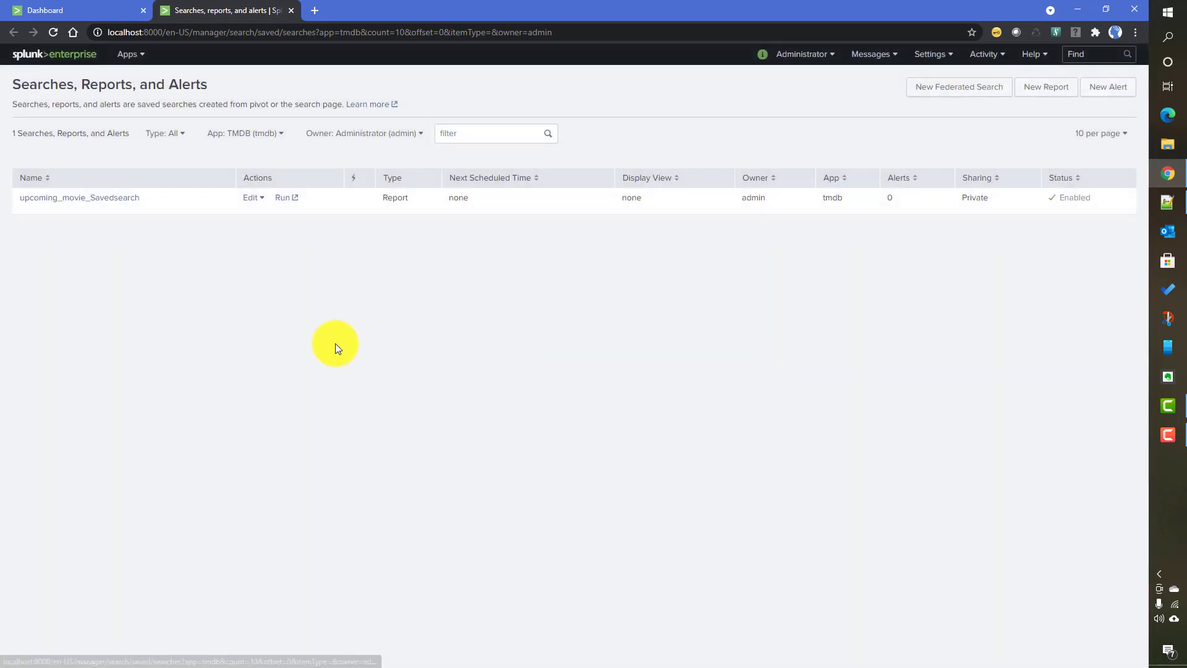
{"action": "left_click", "coordinate": [90, 10]}
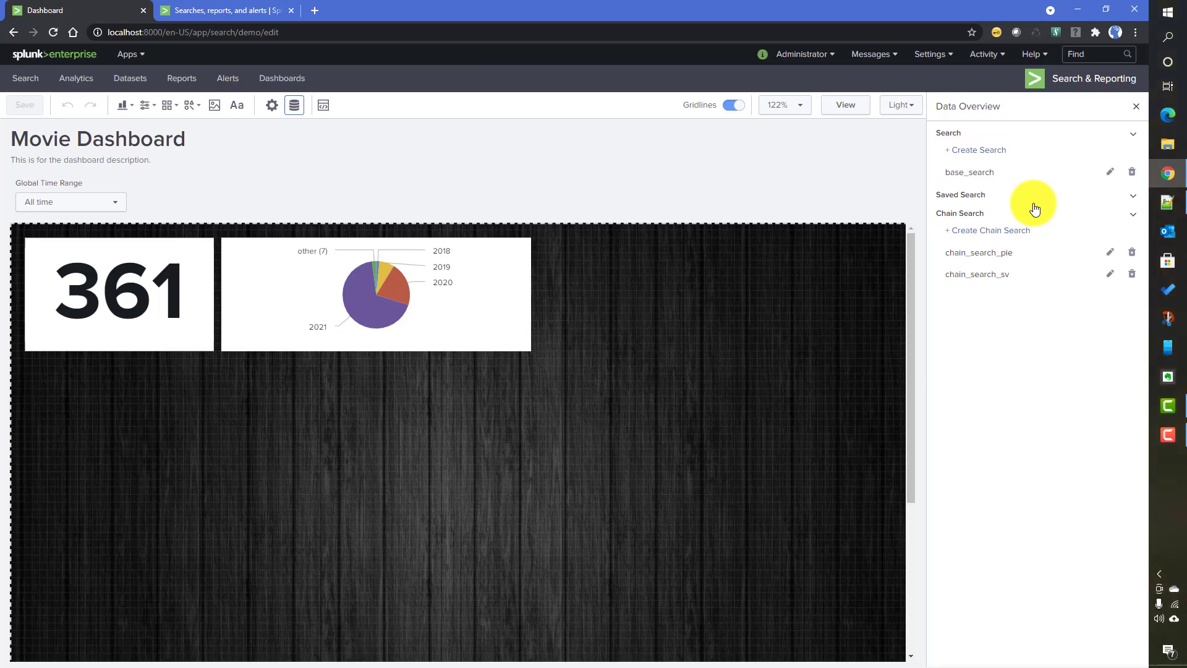
In the dashboard's source code, duplicate the base_search data source block as the first entry under dataSources
{"action": "left_click", "coordinate": [323, 106]}
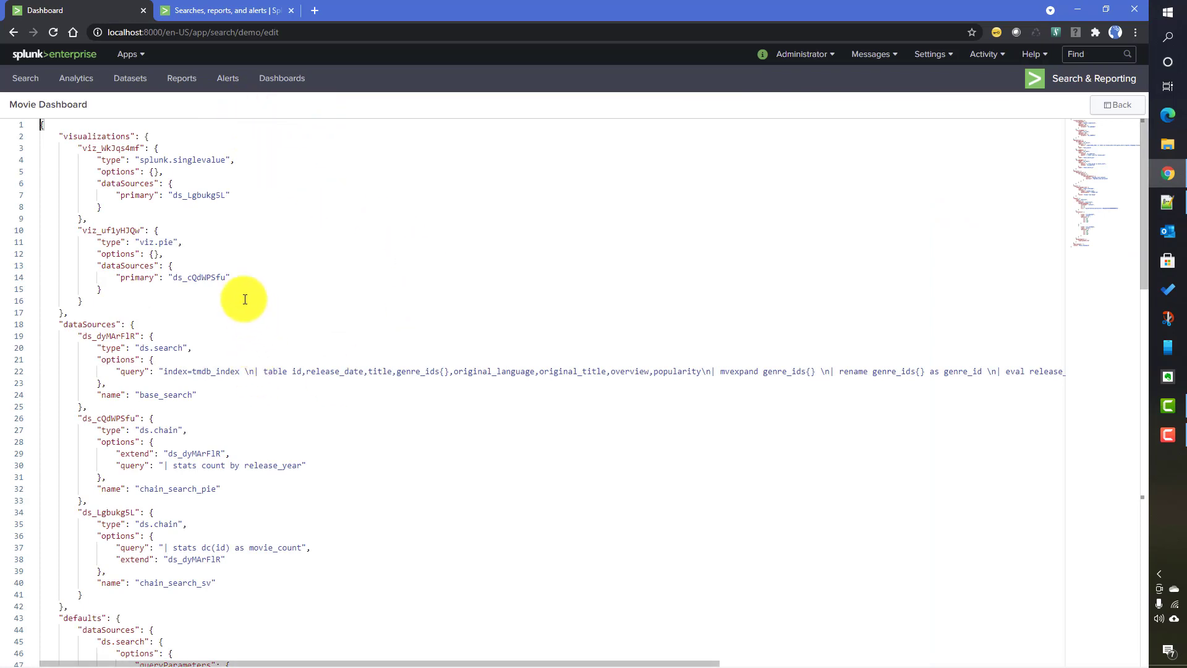
{"action": "scroll", "coordinate": [246, 299], "scroll_direction": "down", "scroll_amount": 1}
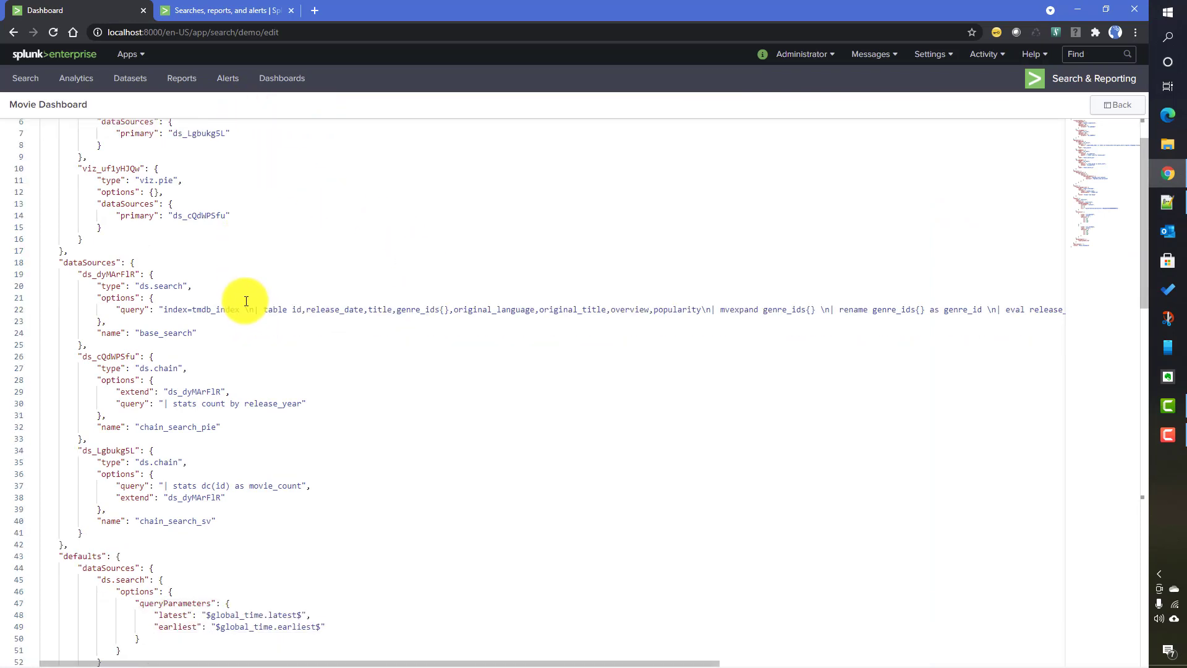
{"action": "double_click", "coordinate": [87, 263]}
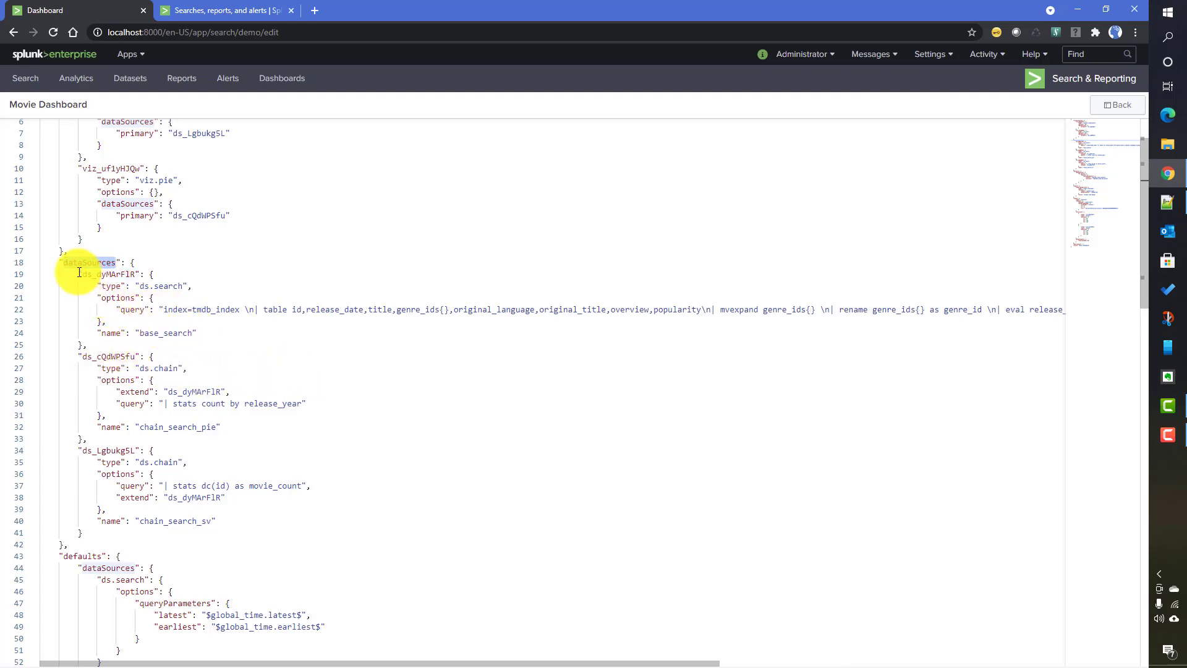
{"action": "left_click_drag", "start_coordinate": [77, 273], "coordinate": [135, 344]}
{"action": "key", "text": "ctrl+c"}
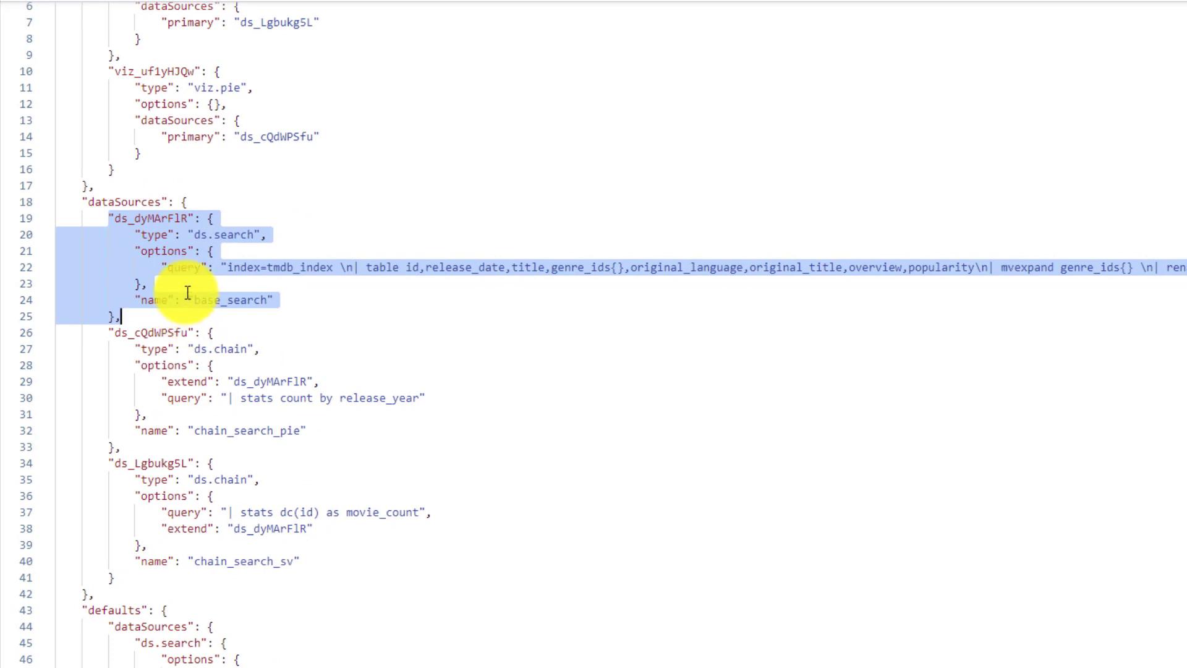
{"action": "left_click", "coordinate": [216, 201]}
{"action": "key", "text": "Return"}
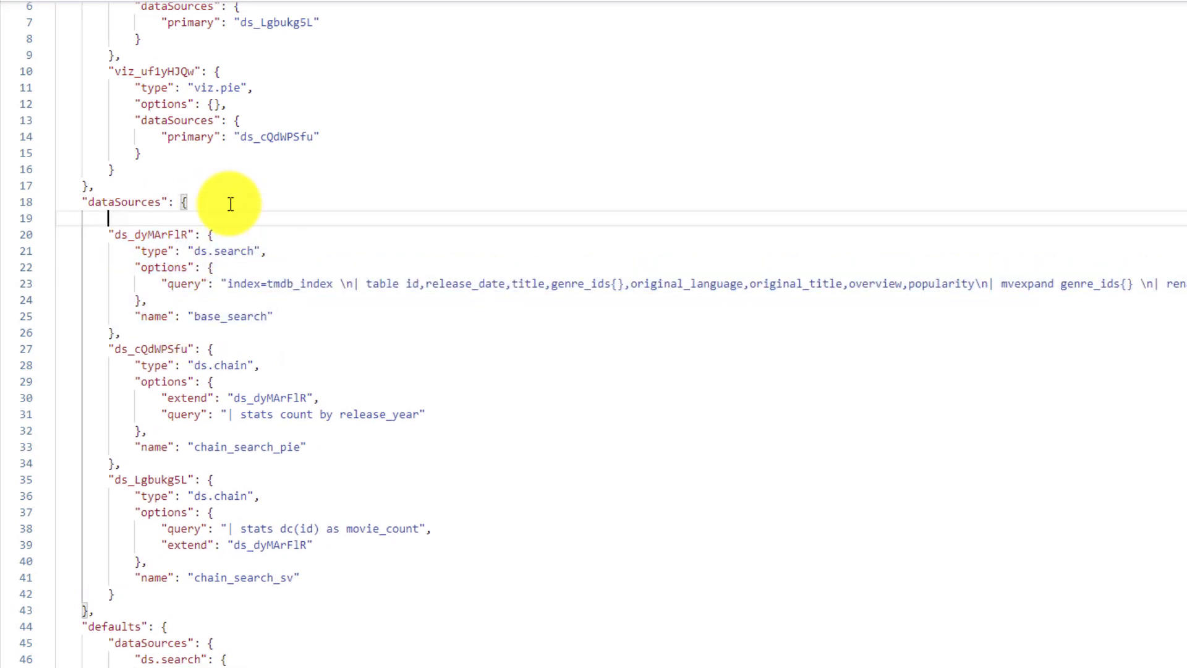
{"action": "key", "text": "ctrl+v"}
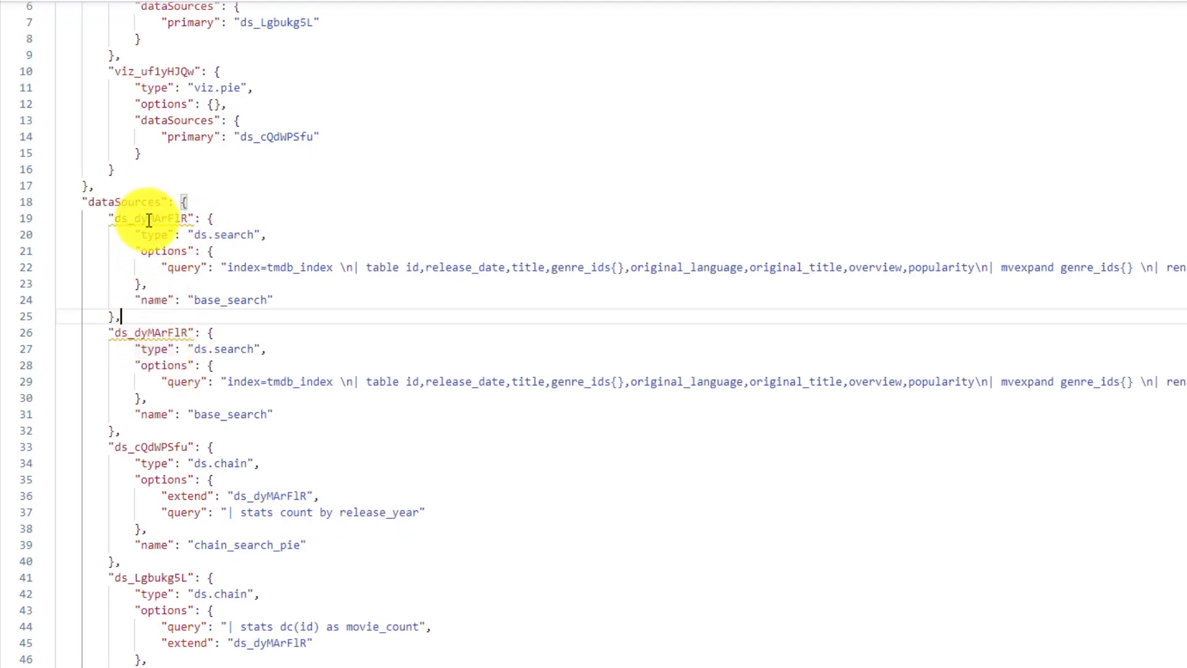
Rename the ID of the first, duplicated data source to ds_upcoming_movies_ss
{"action": "mouse_move", "coordinate": [149, 221]}
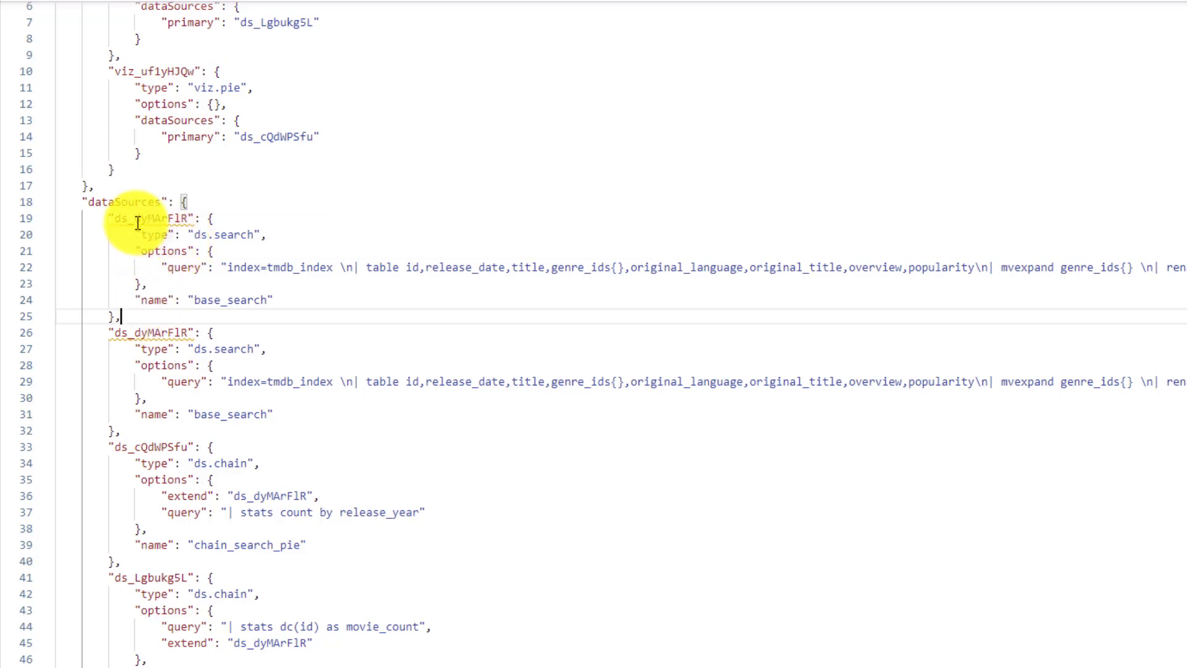
{"action": "double_click", "coordinate": [138, 221]}
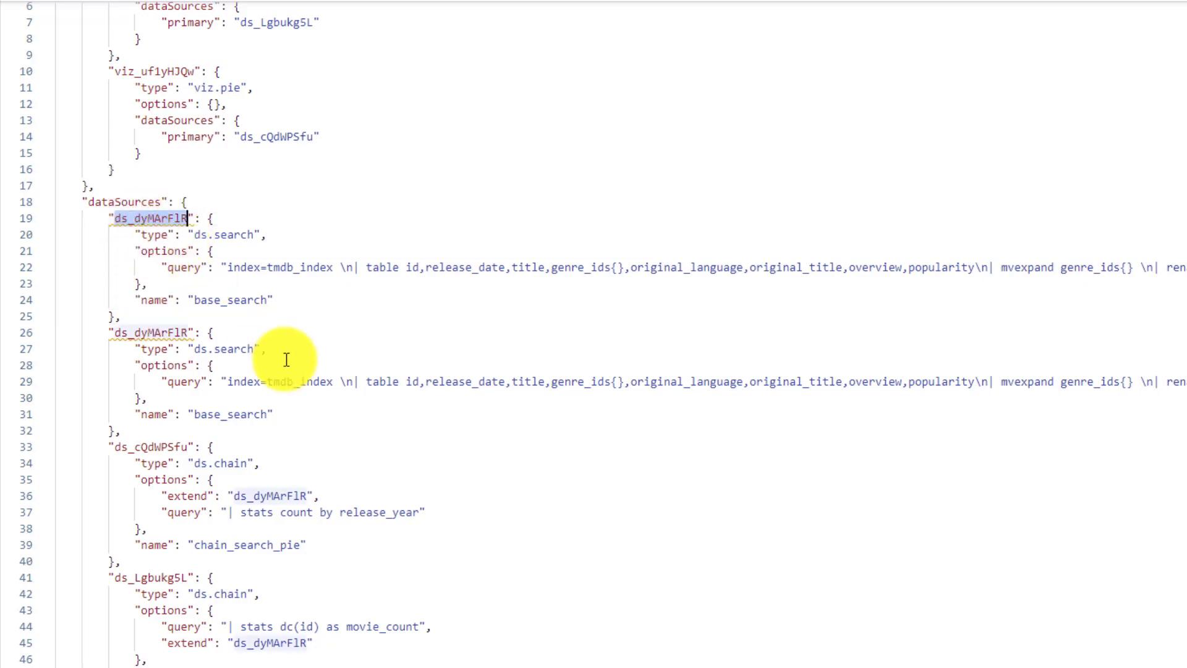
{"action": "mouse_move", "coordinate": [173, 221]}
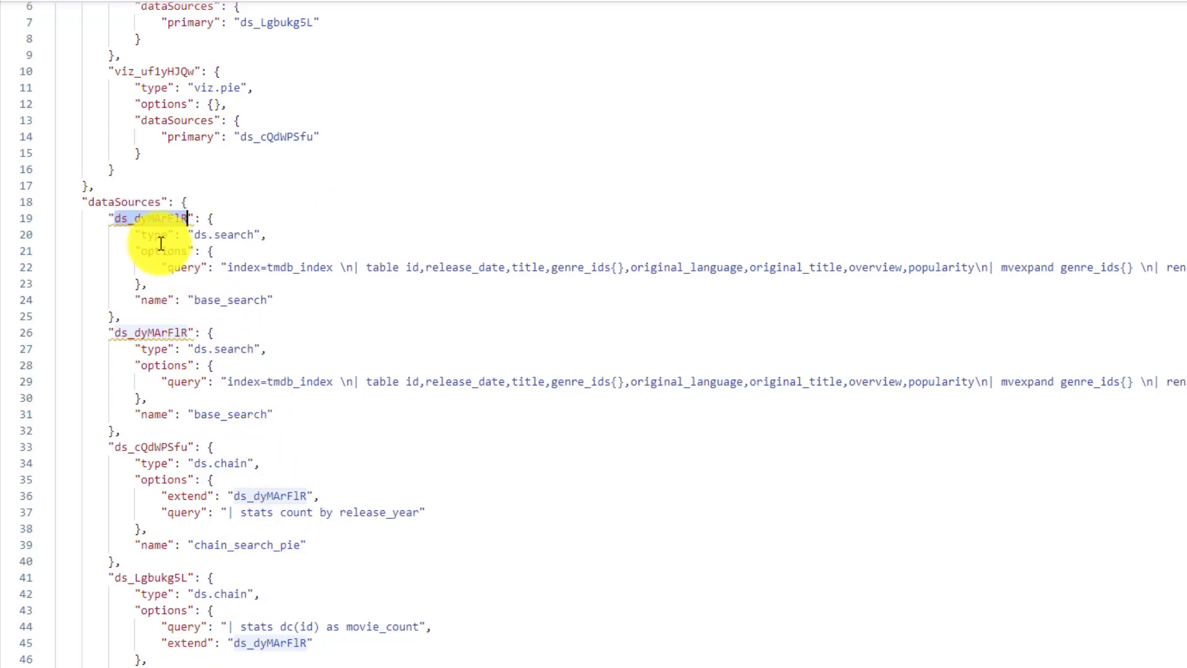
{"action": "left_click", "coordinate": [186, 218]}
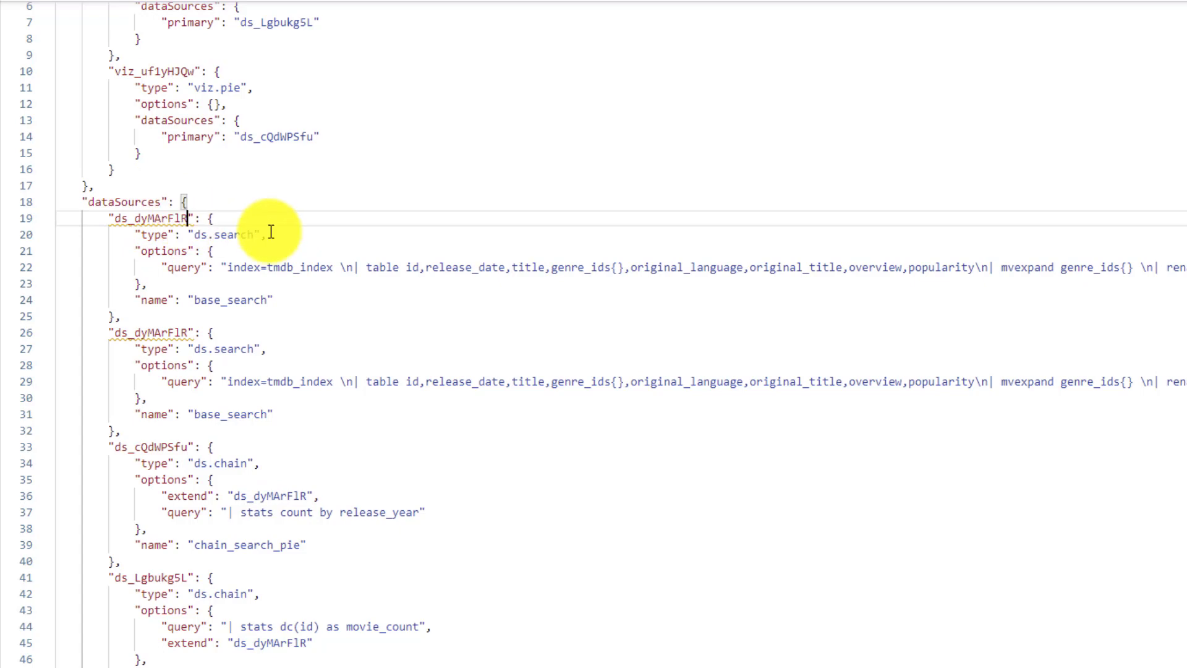
{"action": "key", "text": "BackSpace"}
{"action": "key", "text": "BackSpace"}
{"action": "key", "text": "BackSpace"}
{"action": "key", "text": "BackSpace"}
{"action": "key", "text": "BackSpace"}
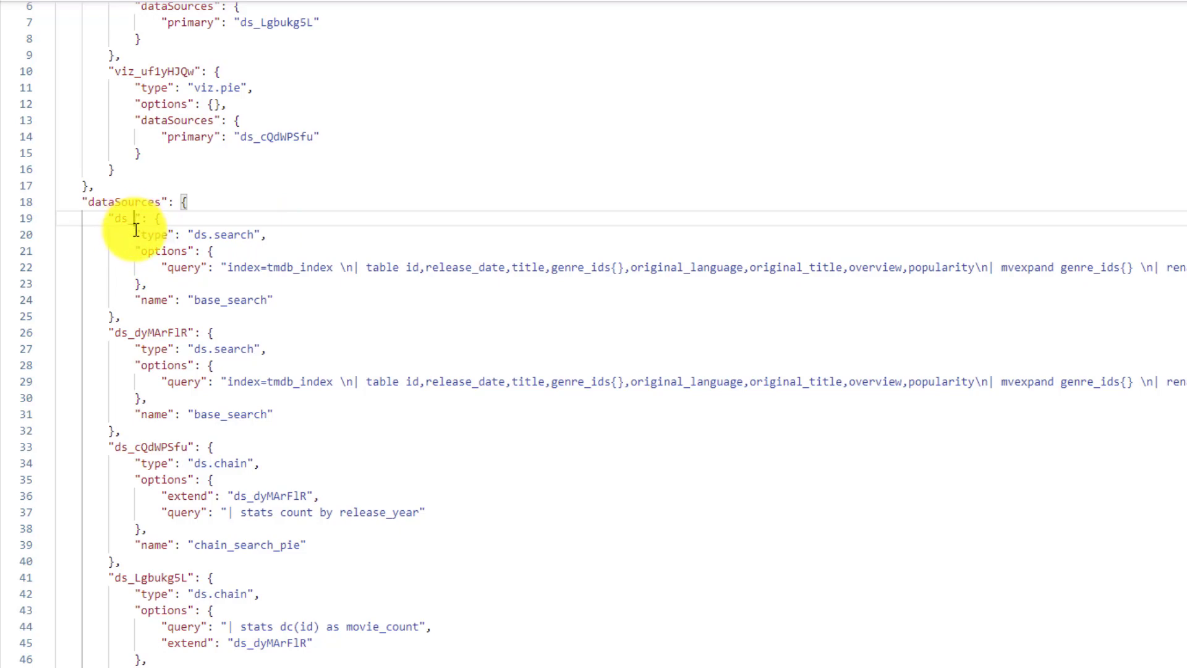
{"action": "mouse_move", "coordinate": [133, 221]}
{"action": "left_mouse_down"}
{"action": "mouse_move", "coordinate": [111, 233]}
{"action": "mouse_move", "coordinate": [115, 218]}
{"action": "left_mouse_up"}
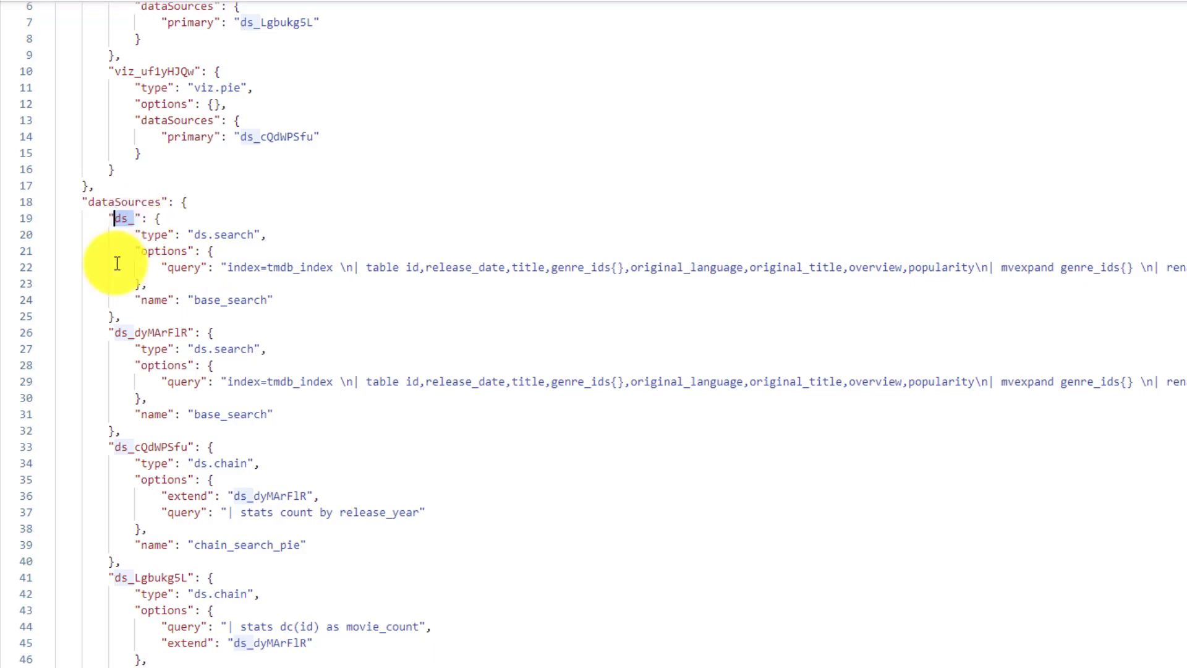
{"action": "left_click", "coordinate": [165, 238]}
{"action": "left_click", "coordinate": [131, 216]}
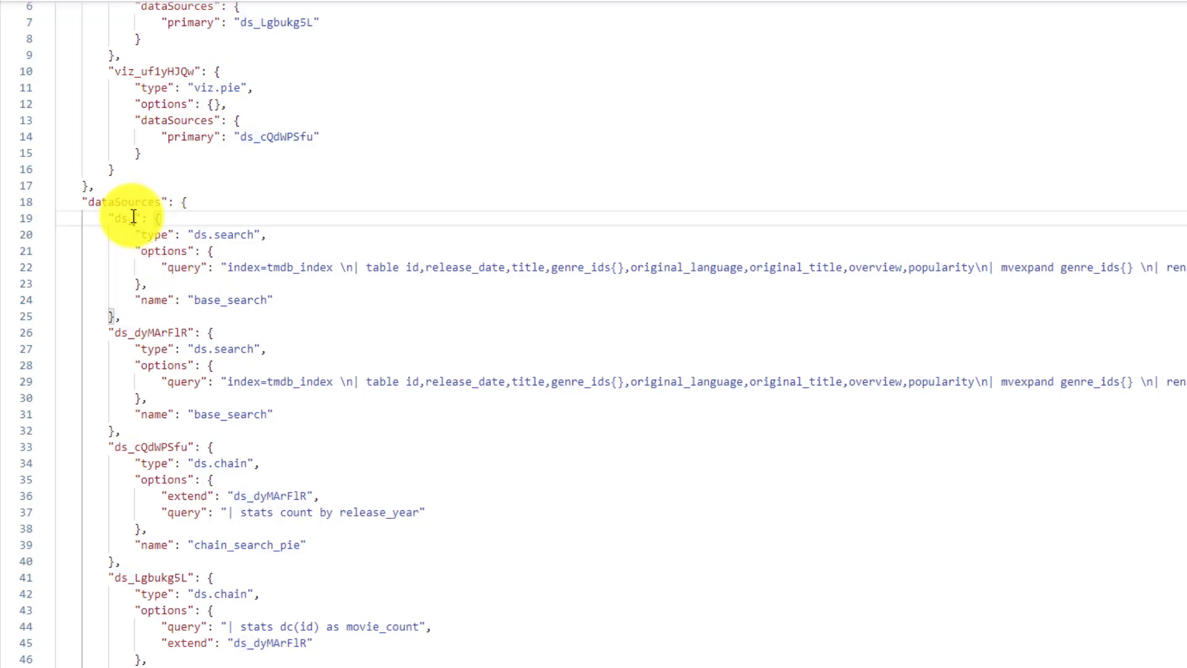
{"action": "type", "text": "upcomong"}
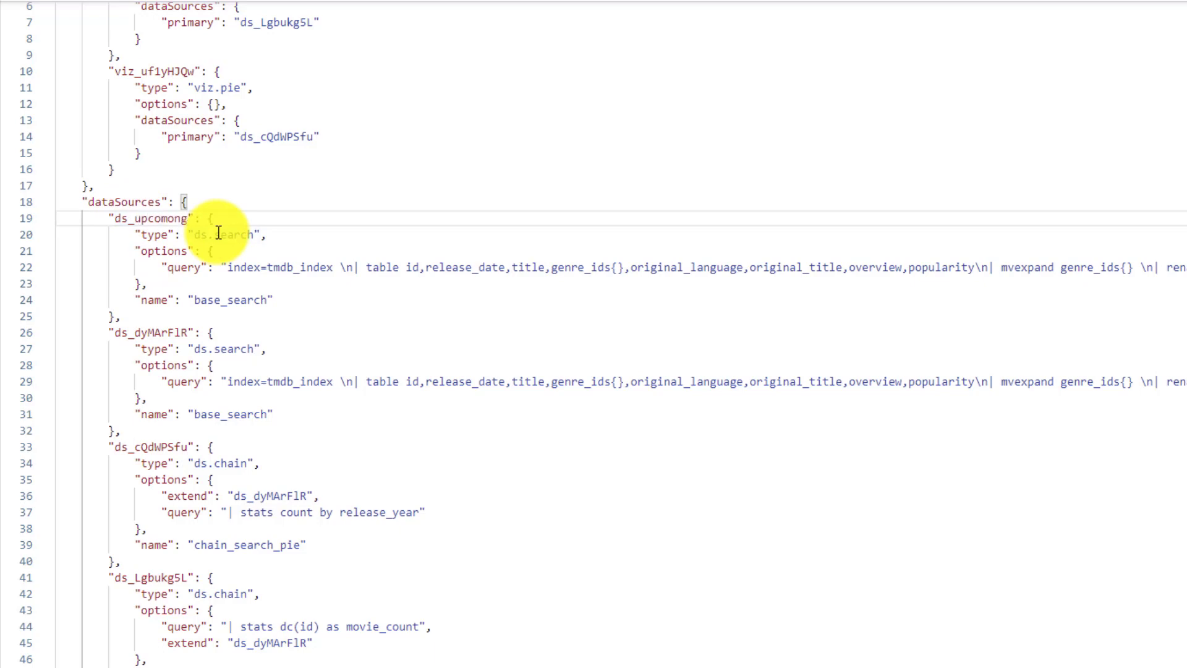
{"action": "key", "text": "BackSpace"}
{"action": "key", "text": "BackSpace"}
{"action": "key", "text": "BackSpace"}
{"action": "type", "text": "ing_movies_"}
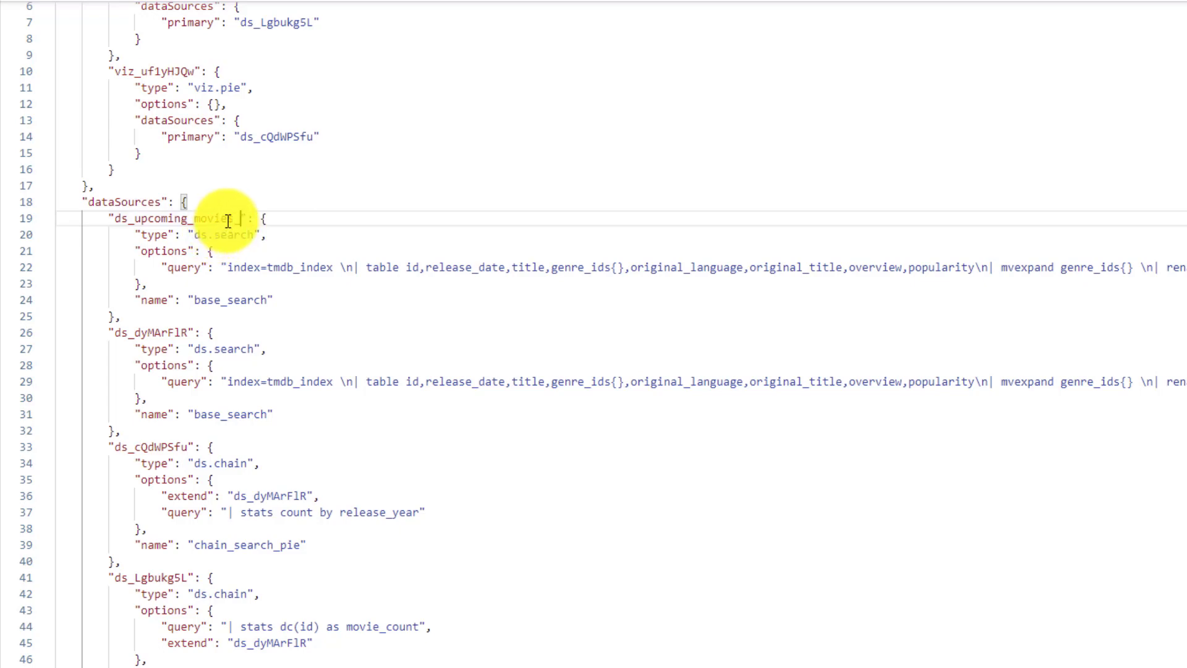
{"action": "type", "text": "ss"}
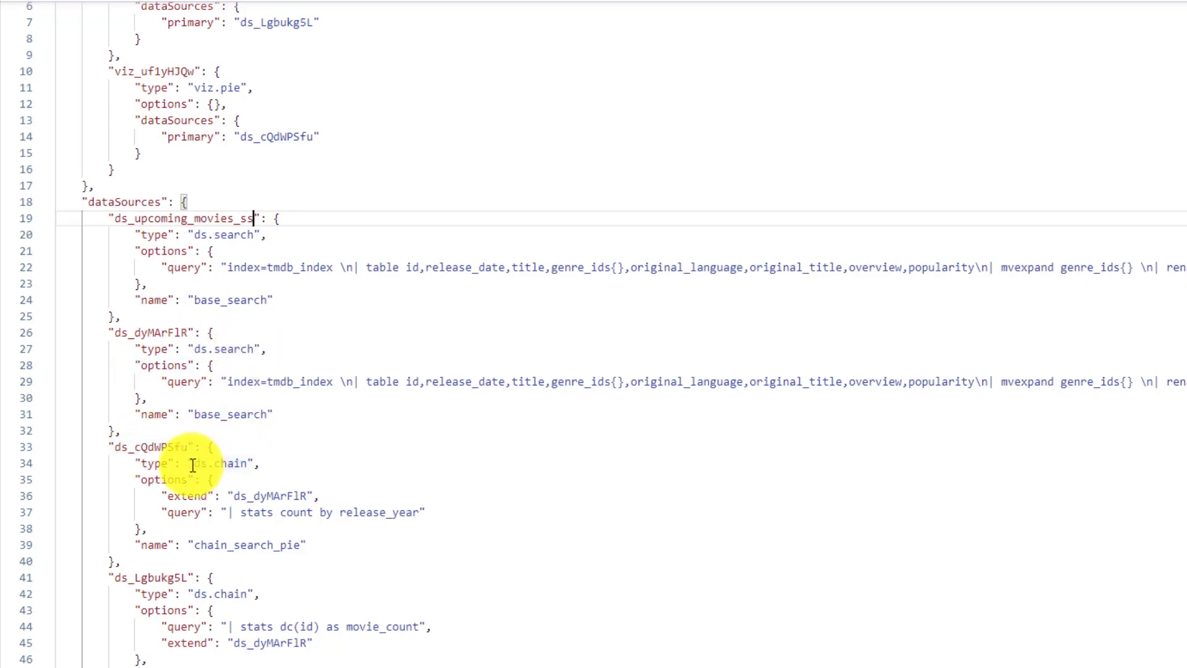
Set the type of the ds_upcoming_movies_ss data source to ds.savedSearch
{"action": "left_click_drag", "start_coordinate": [189, 463], "coordinate": [247, 459]}
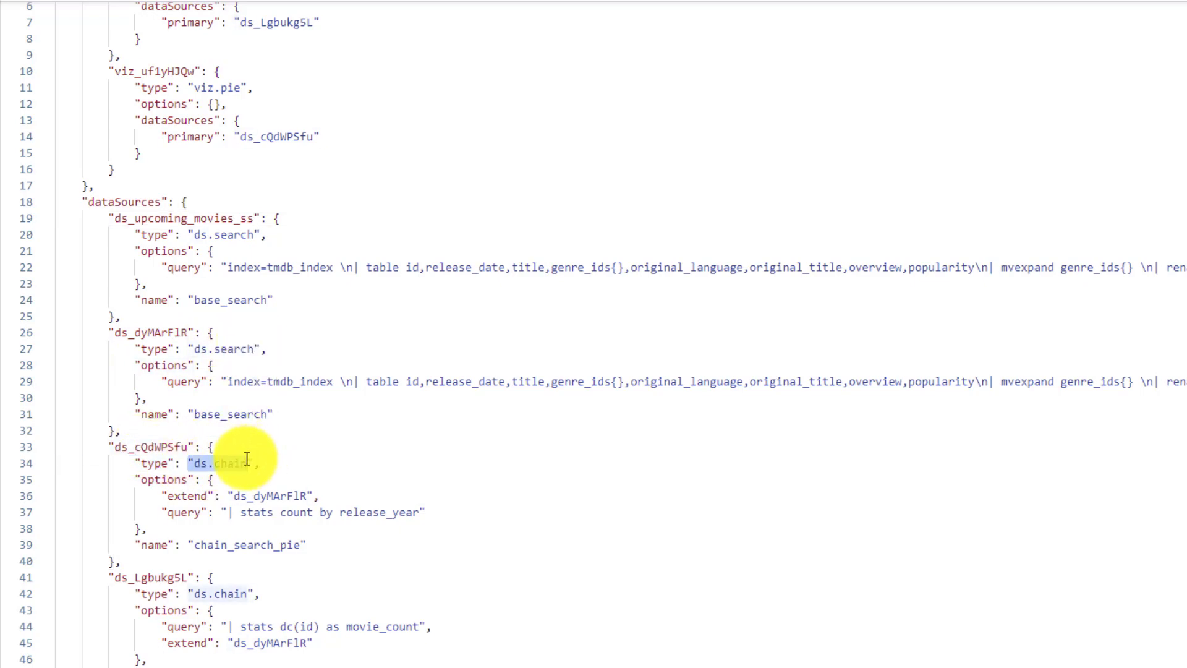
{"action": "left_click", "coordinate": [232, 234]}
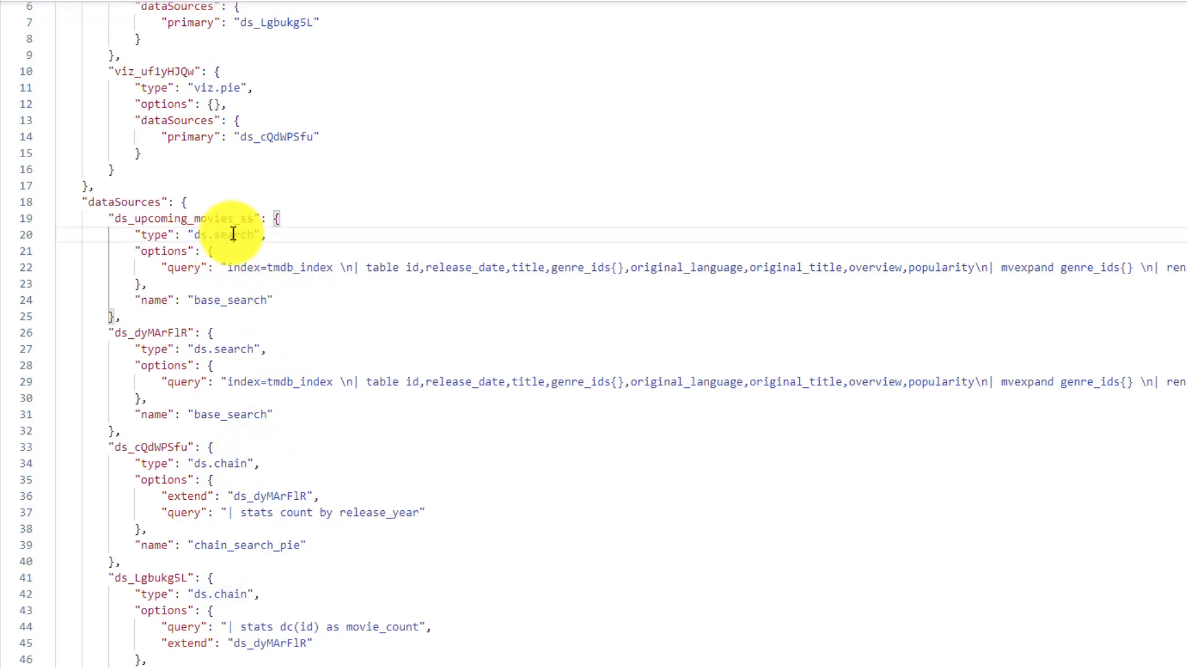
{"action": "double_click", "coordinate": [233, 234]}
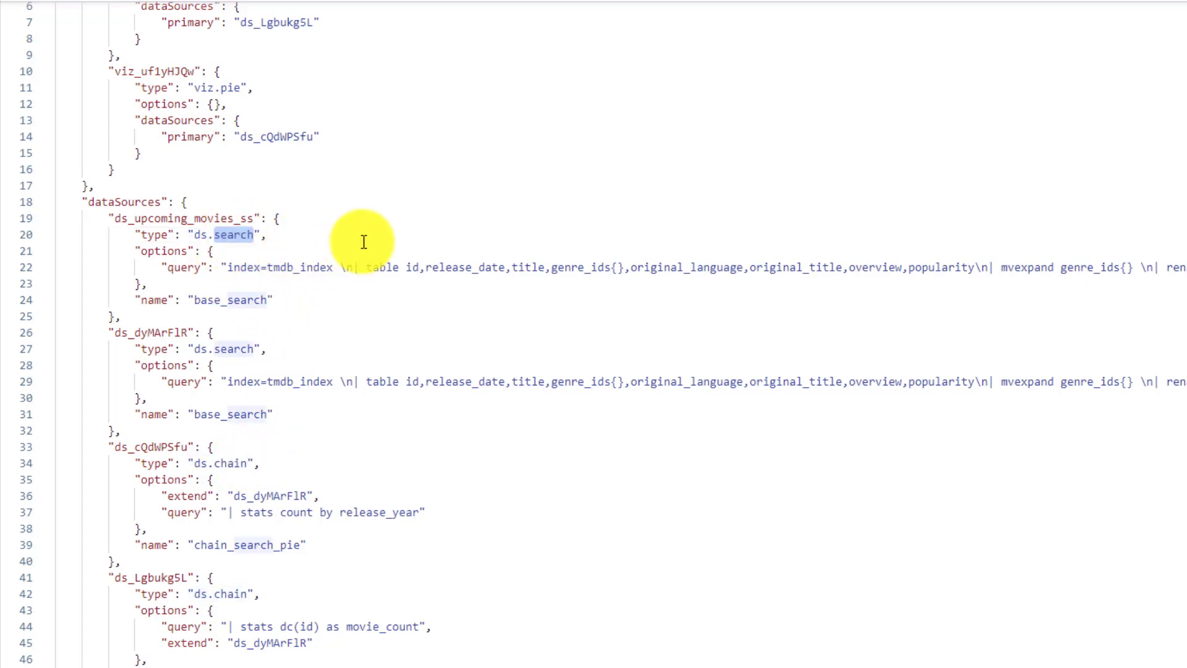
{"action": "type", "text": "savedsea"}
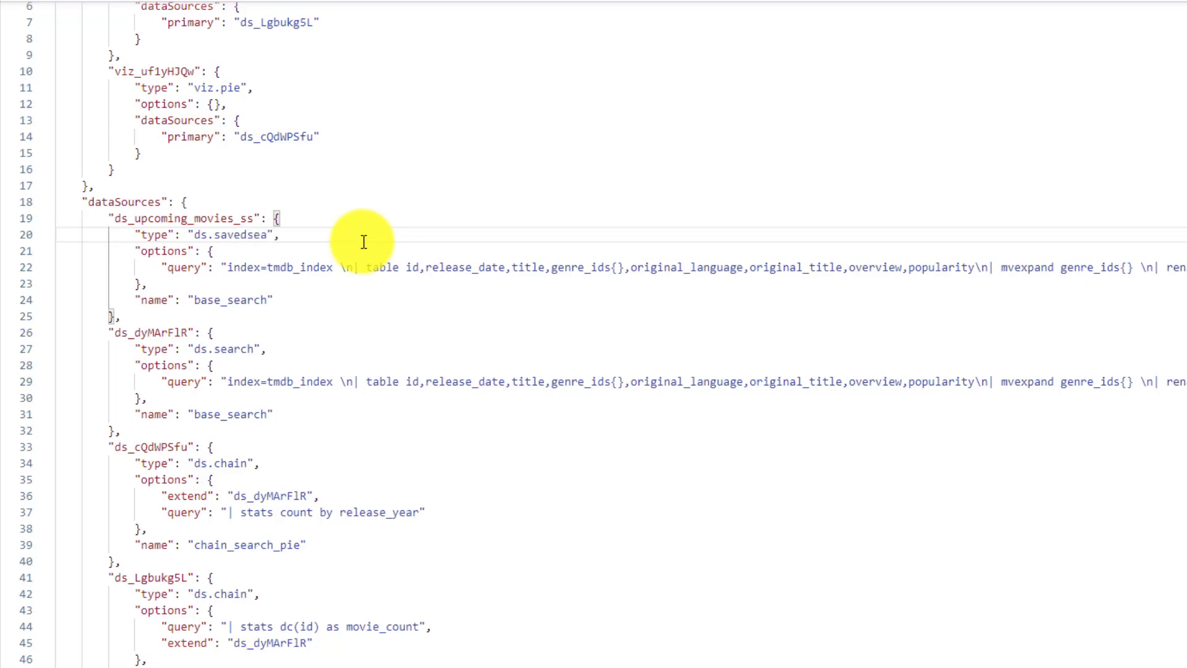
{"action": "key", "text": "BackSpace"}
{"action": "key", "text": "BackSpace"}
{"action": "key", "text": "BackSpace"}
{"action": "type", "text": "Search"}
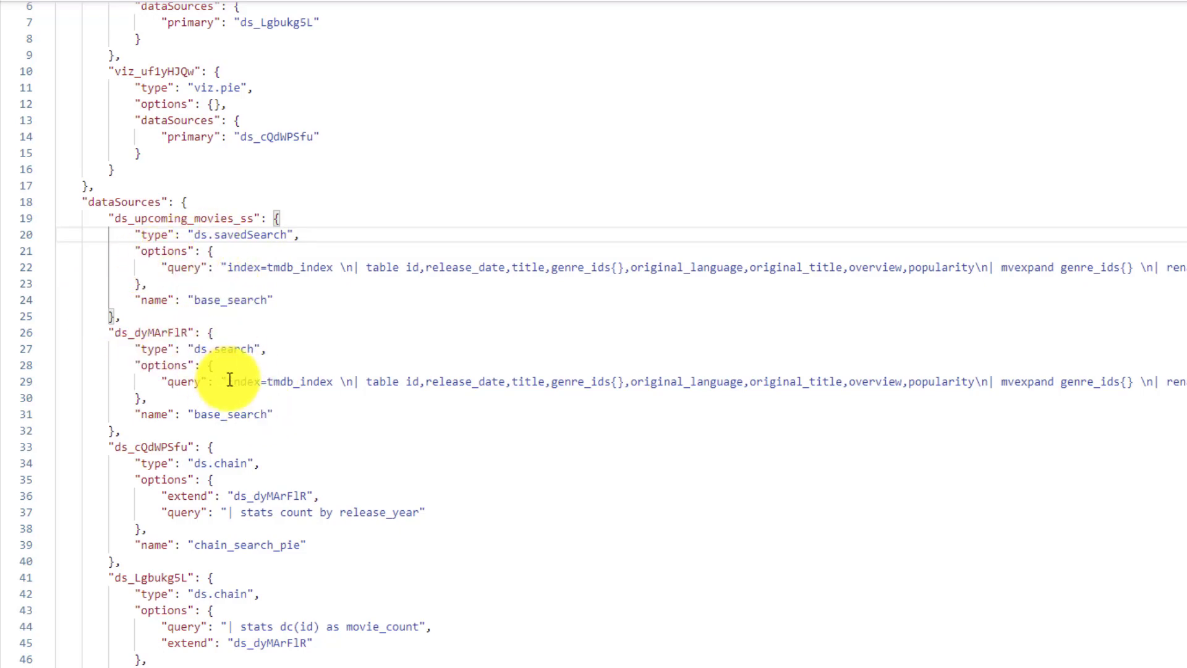
Examine the type, query and name entries of the original base_search data source
{"action": "left_click_drag", "start_coordinate": [194, 347], "coordinate": [254, 344]}
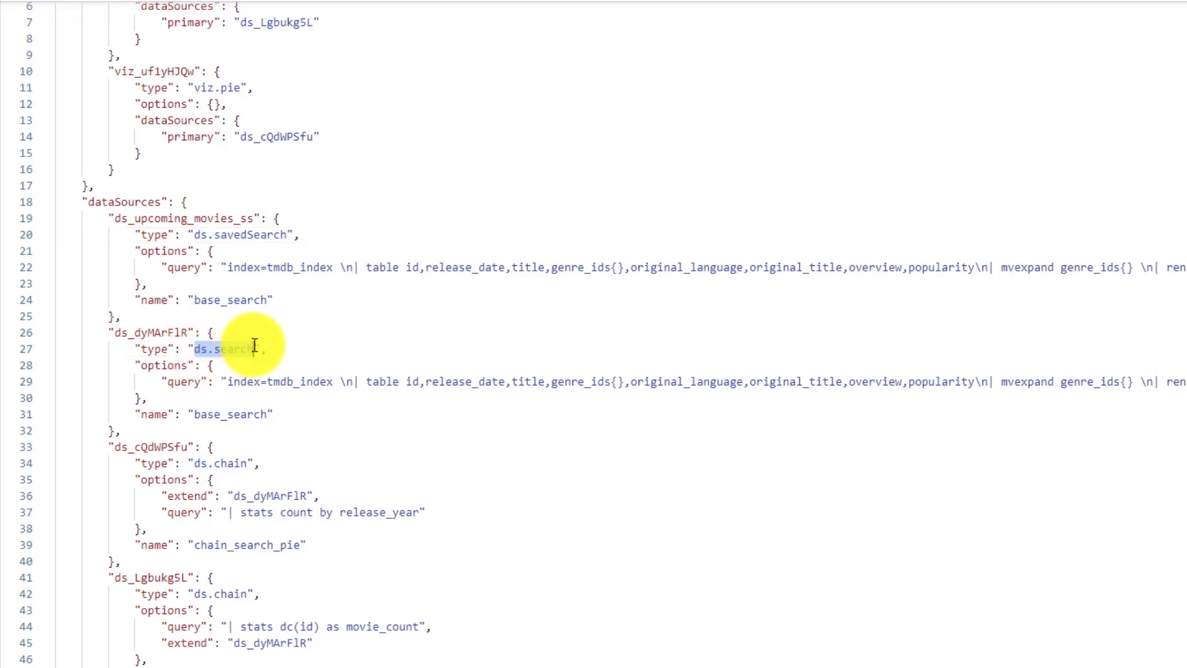
{"action": "double_click", "coordinate": [180, 381]}
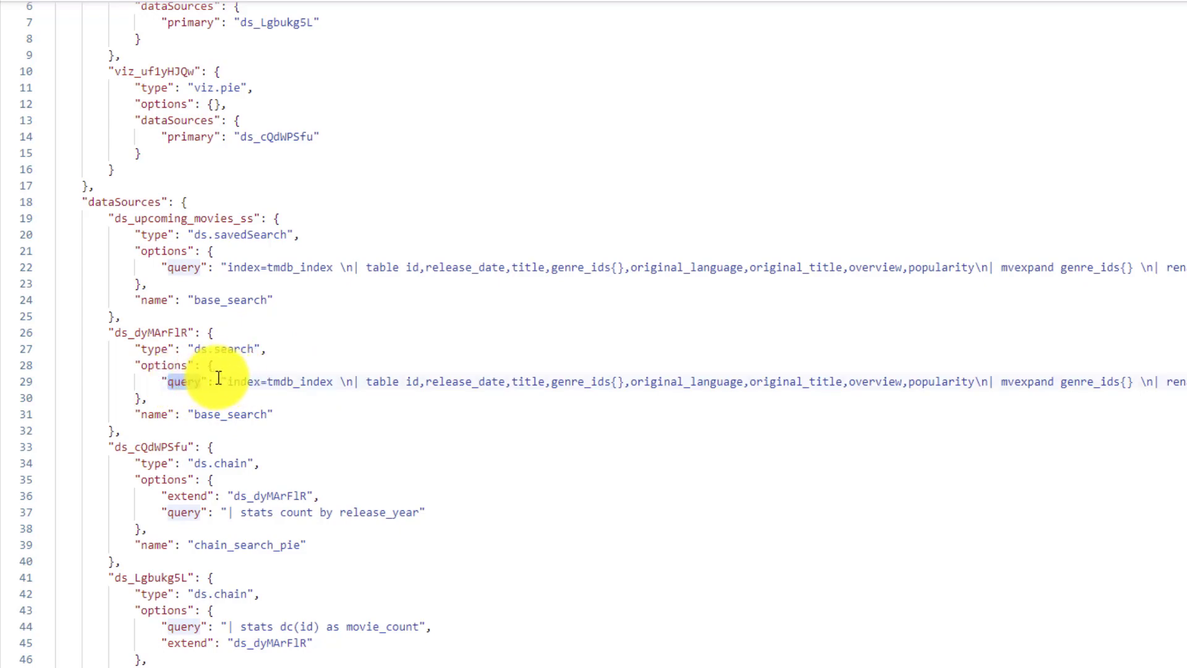
{"action": "left_click", "coordinate": [147, 414]}
{"action": "mouse_move", "coordinate": [164, 414]}
{"action": "left_mouse_down"}
{"action": "mouse_move", "coordinate": [286, 414]}
{"action": "mouse_move", "coordinate": [152, 398]}
{"action": "left_mouse_up"}
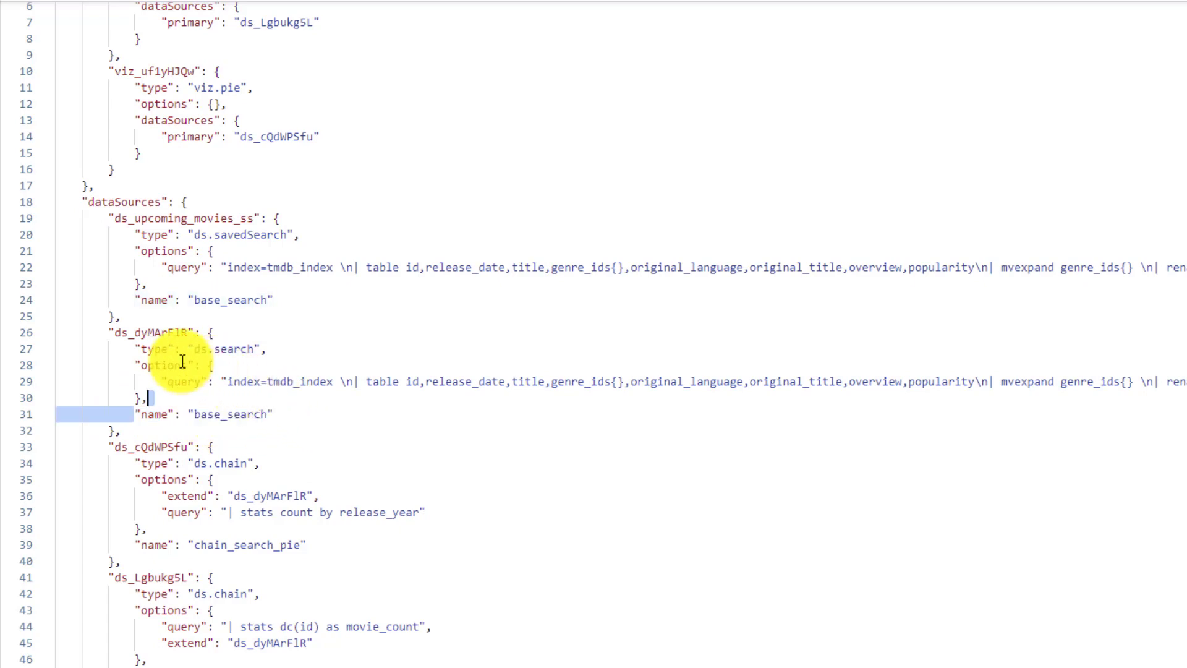
Remove the name entry and the comma preceding it from the ds_upcoming_movies_ss data source block
{"action": "left_click", "coordinate": [137, 414]}
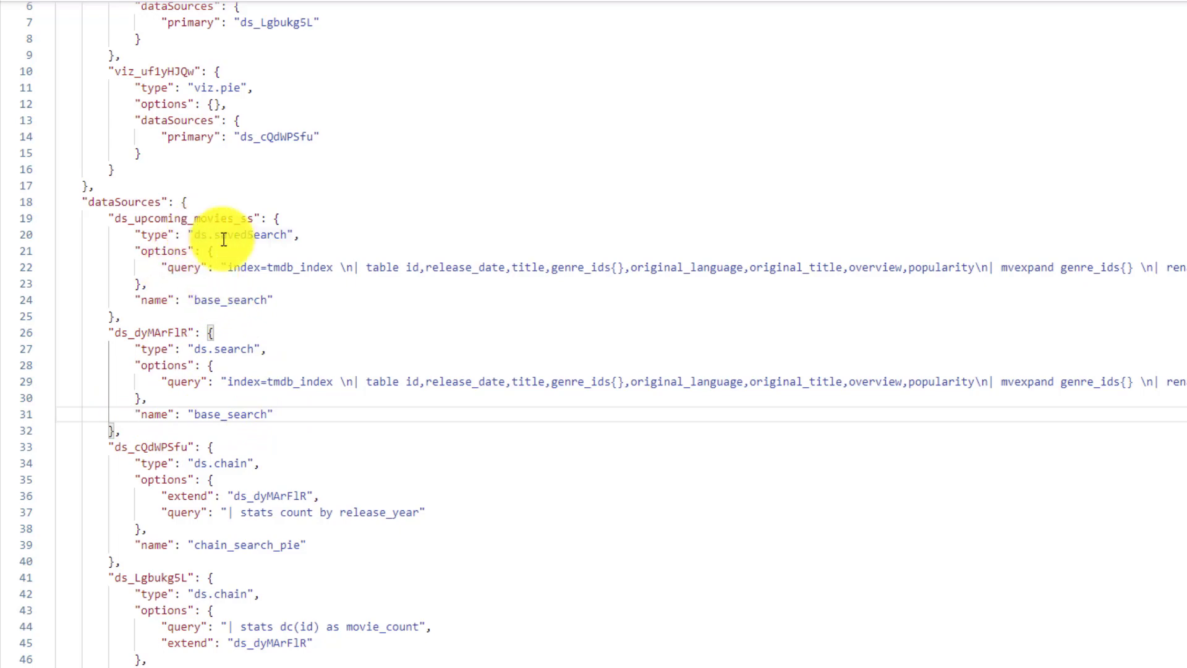
{"action": "left_click_drag", "start_coordinate": [143, 286], "coordinate": [279, 294]}
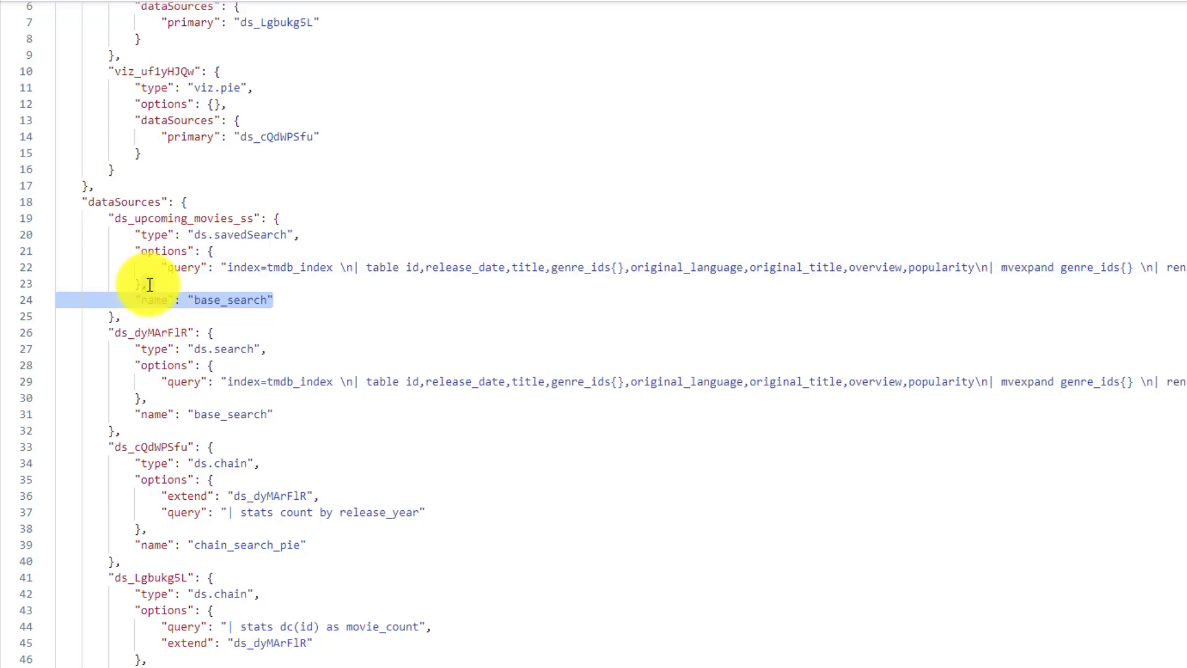
{"action": "left_click_drag", "start_coordinate": [150, 284], "coordinate": [301, 304]}
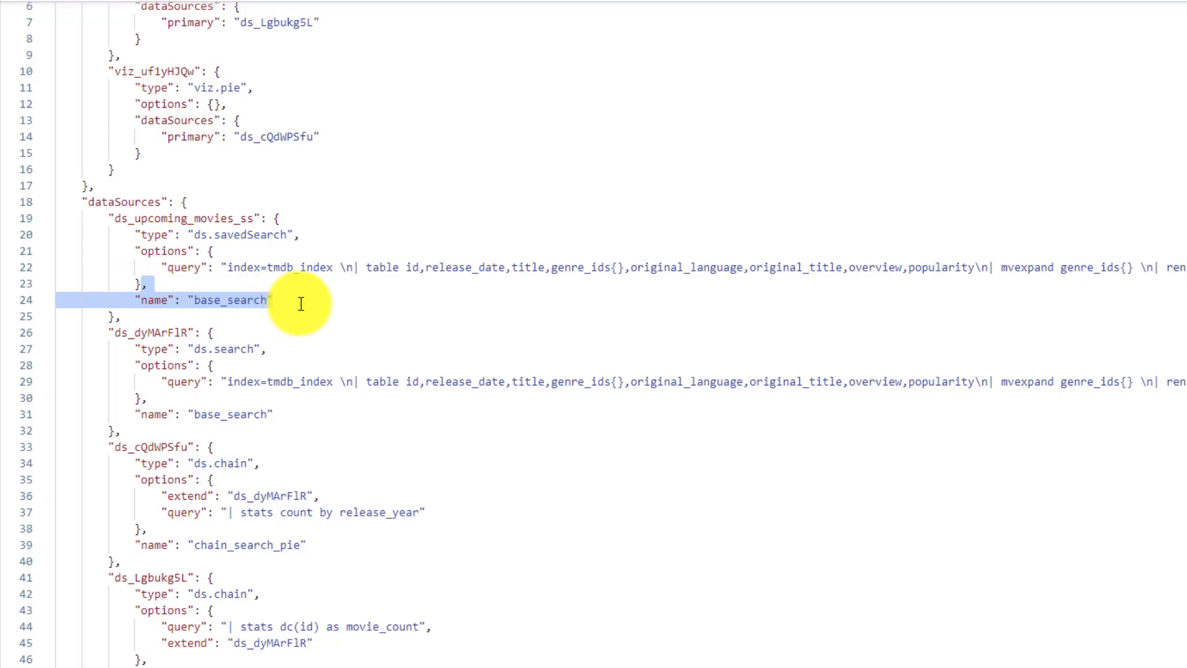
{"action": "left_click", "coordinate": [148, 298]}
{"action": "left_click_drag", "start_coordinate": [134, 299], "coordinate": [299, 298]}
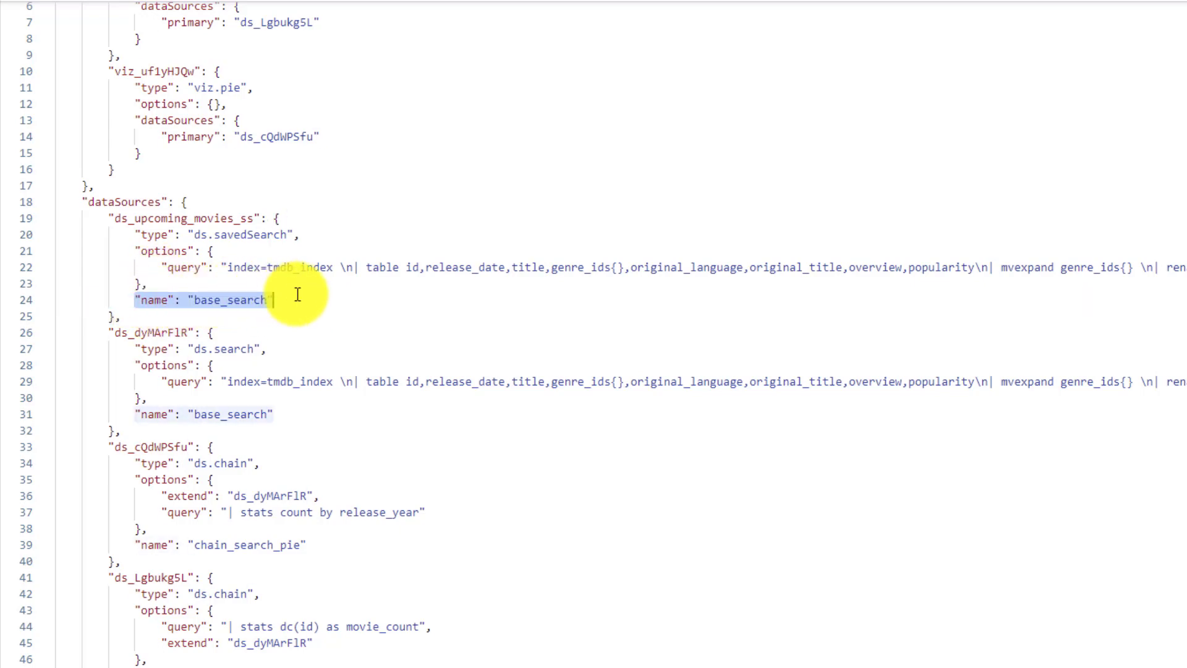
{"action": "key", "text": "BackSpace"}
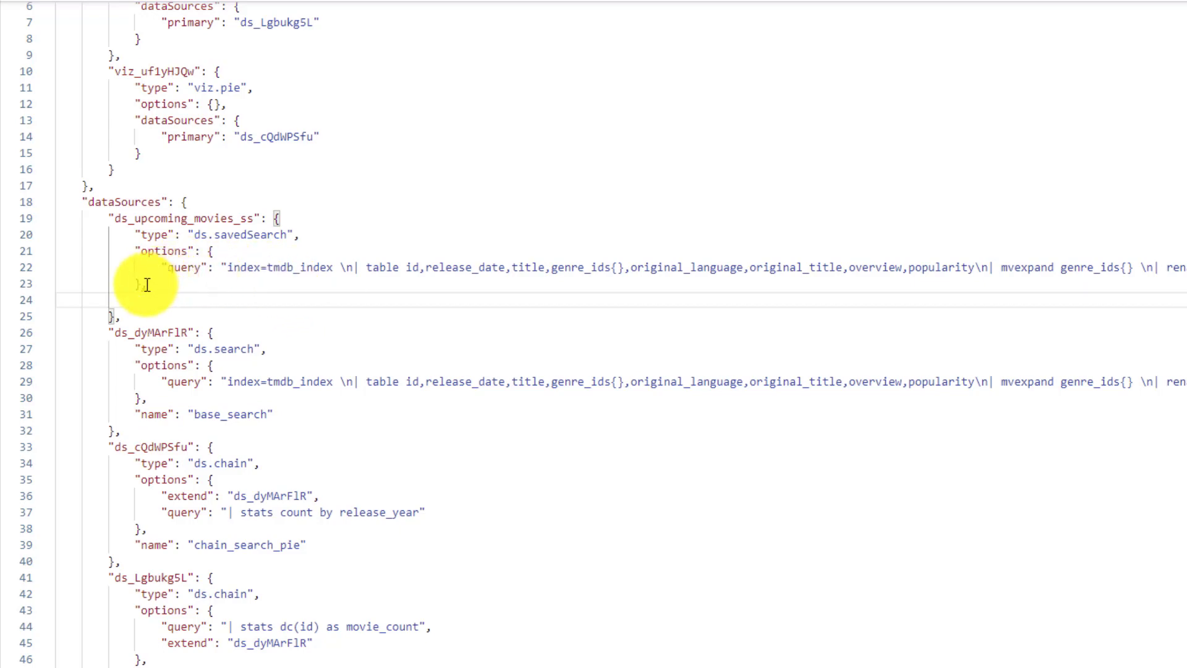
{"action": "mouse_move", "coordinate": [148, 285]}
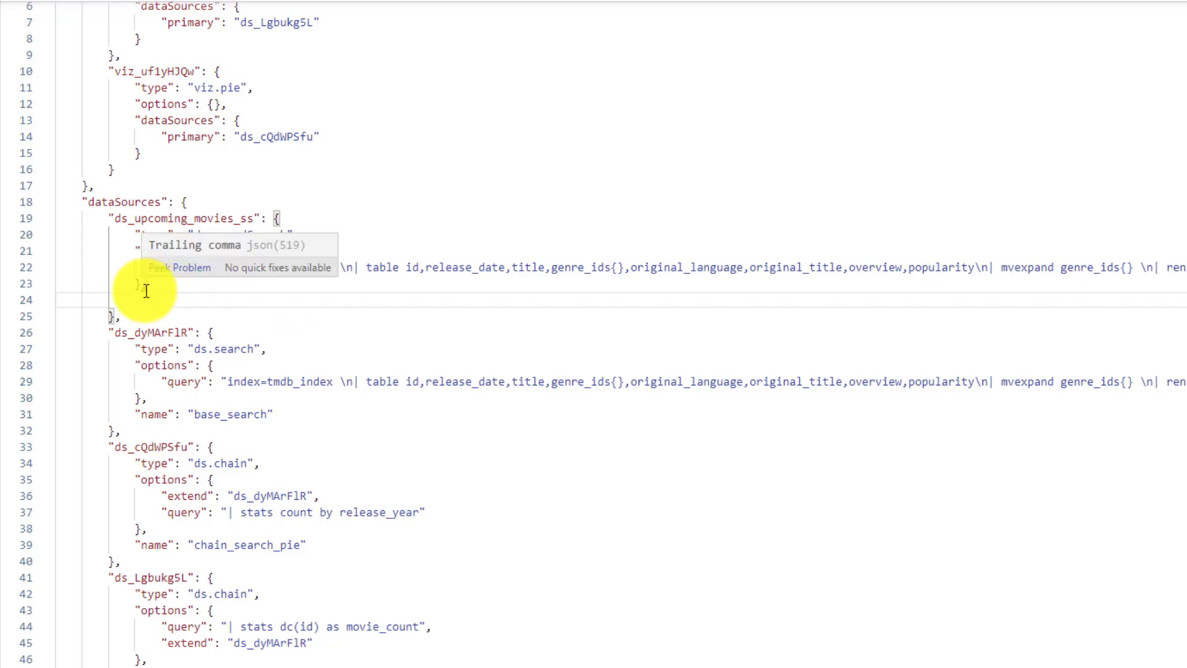
{"action": "double_click", "coordinate": [154, 303]}
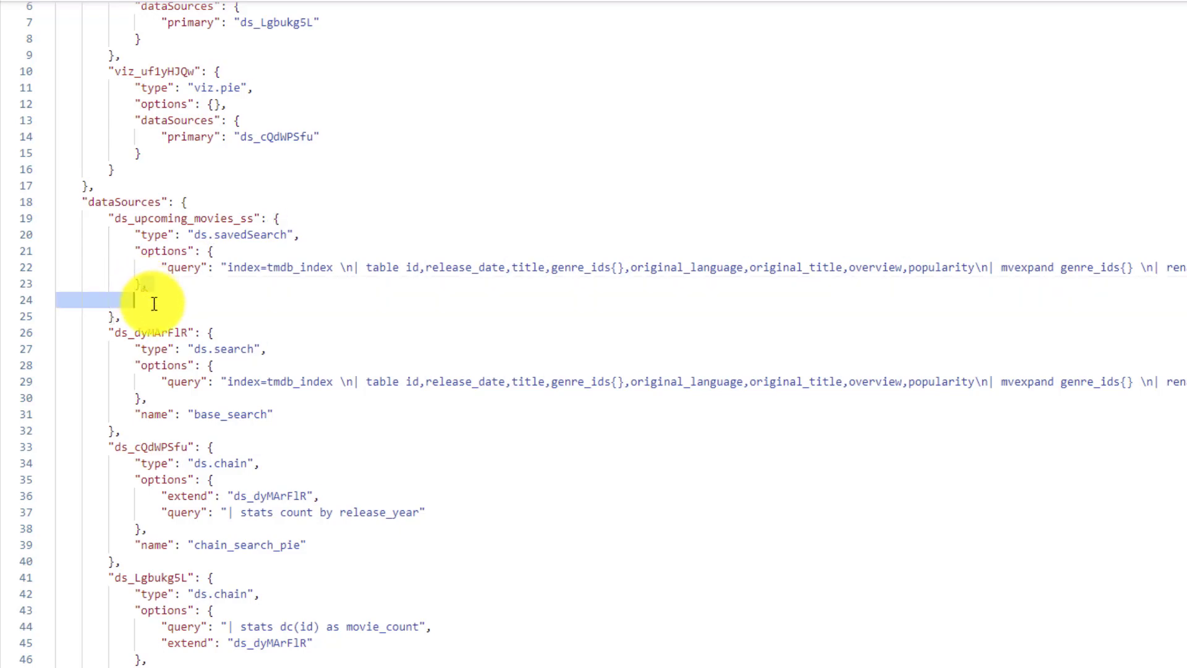
{"action": "key", "text": "BackSpace"}
{"action": "key", "text": "BackSpace"}
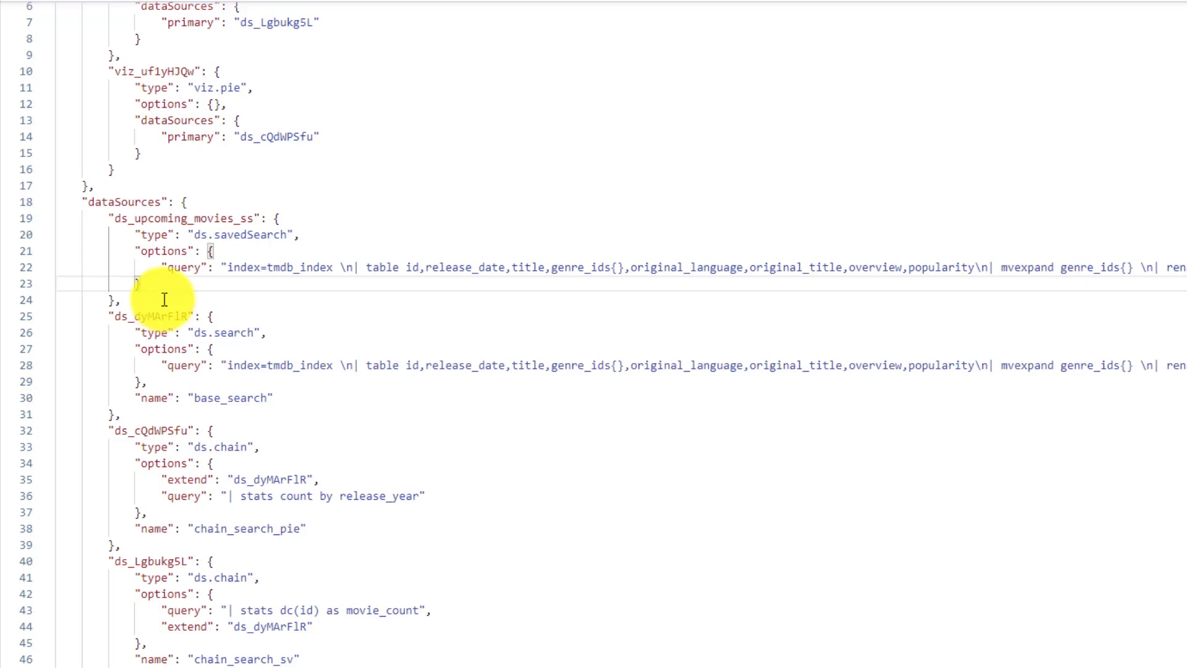
Delete the query entry from the options of the ds_upcoming_movies_ss data source
{"action": "left_click", "coordinate": [162, 265]}
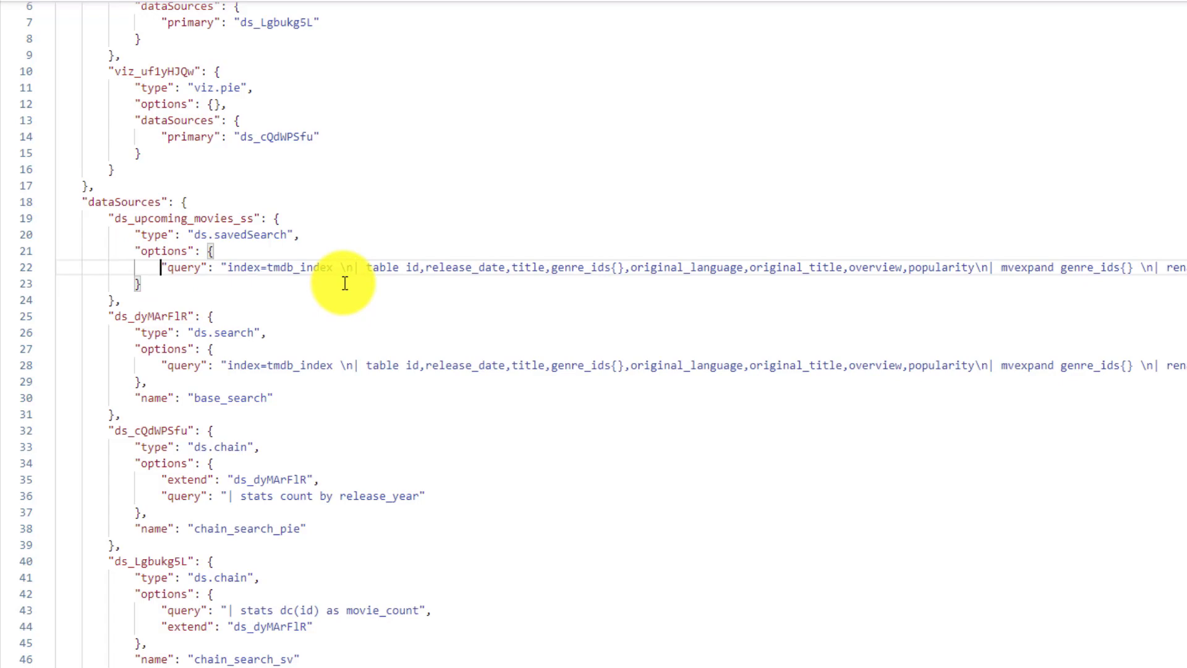
{"action": "key", "text": "shift+Home"}
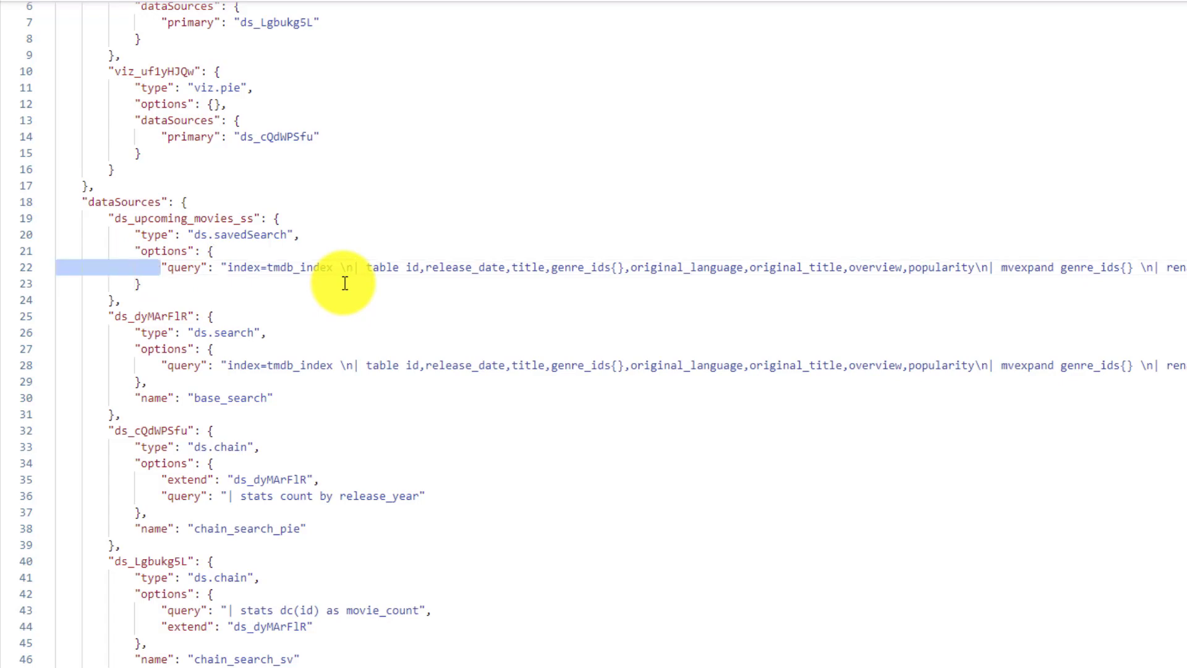
{"action": "key", "text": "shift+End"}
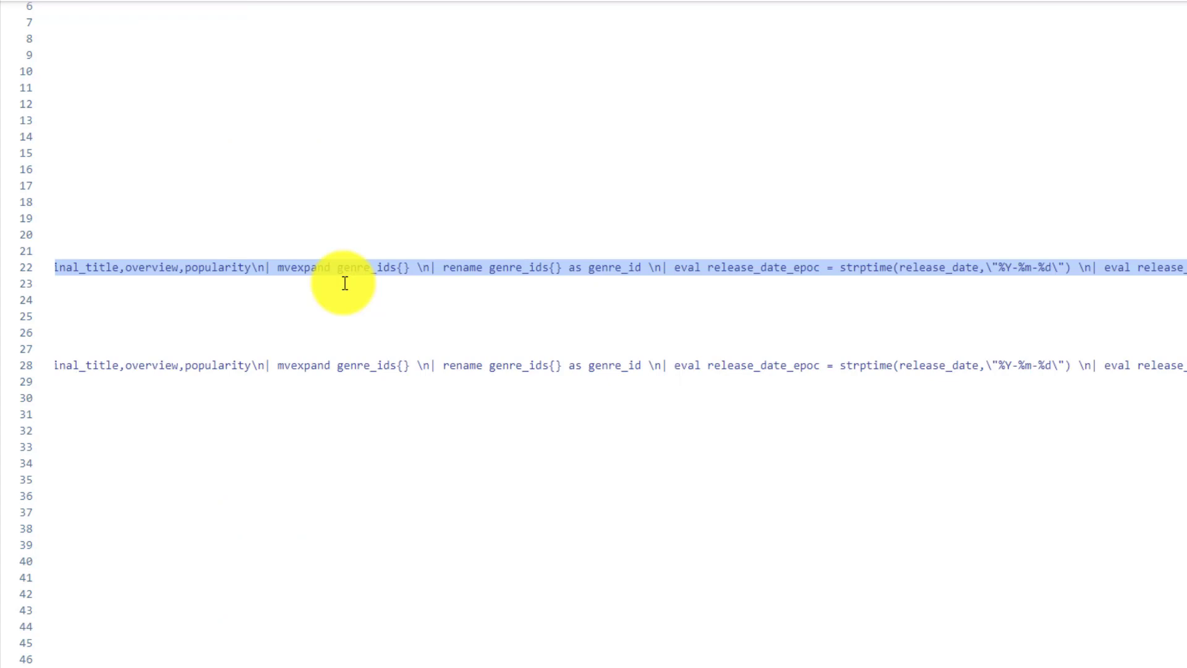
{"action": "key", "text": "BackSpace"}
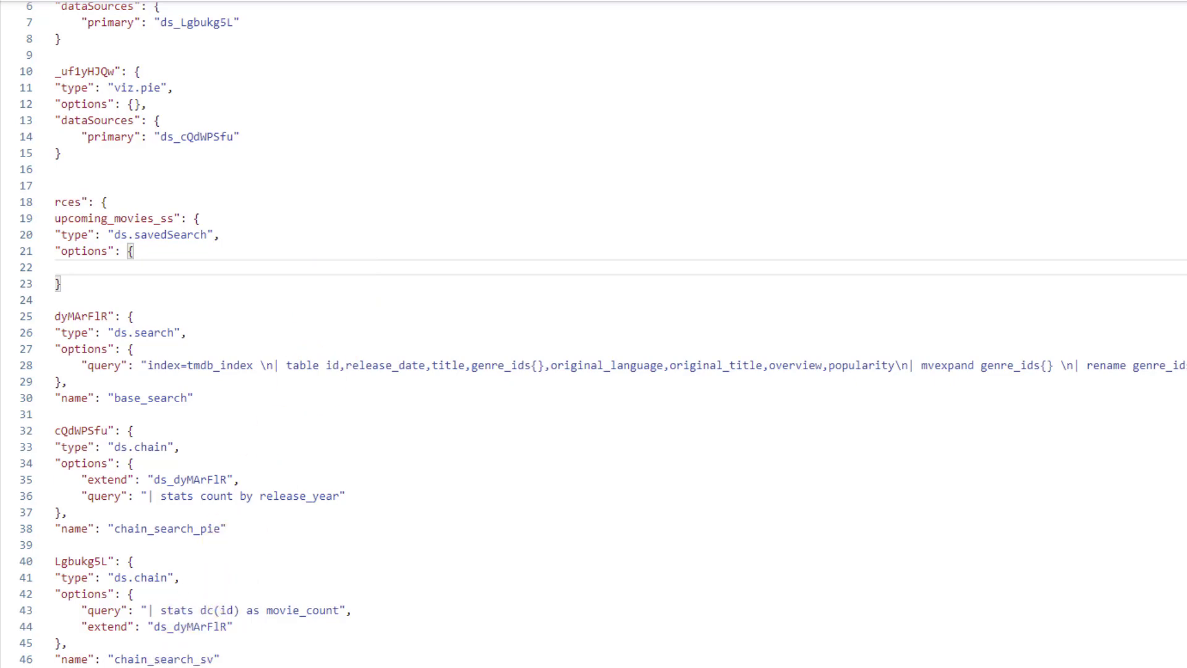
{"action": "scroll", "coordinate": [618, 334], "scroll_direction": "left", "scroll_amount": 2}
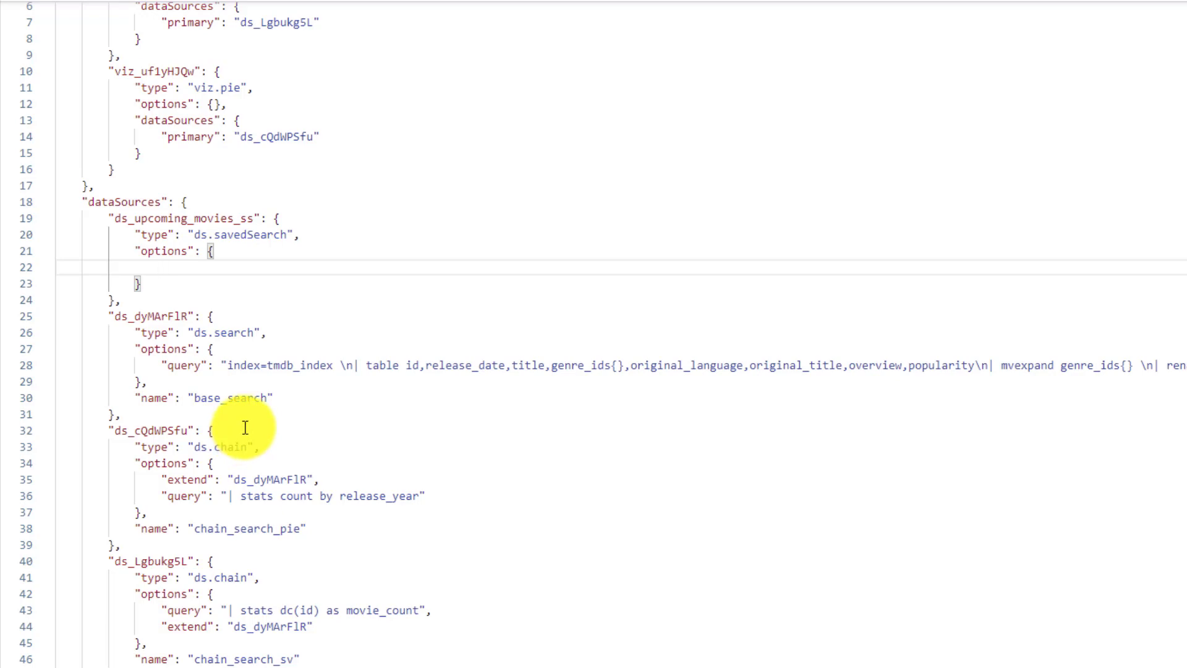
Add a ref entry with the value upcoming_movie_Savedsearch, taken from the saved search listing, to the options of ds_upcoming_movies_ss
{"action": "type", "text": "\"ref\" : \""}
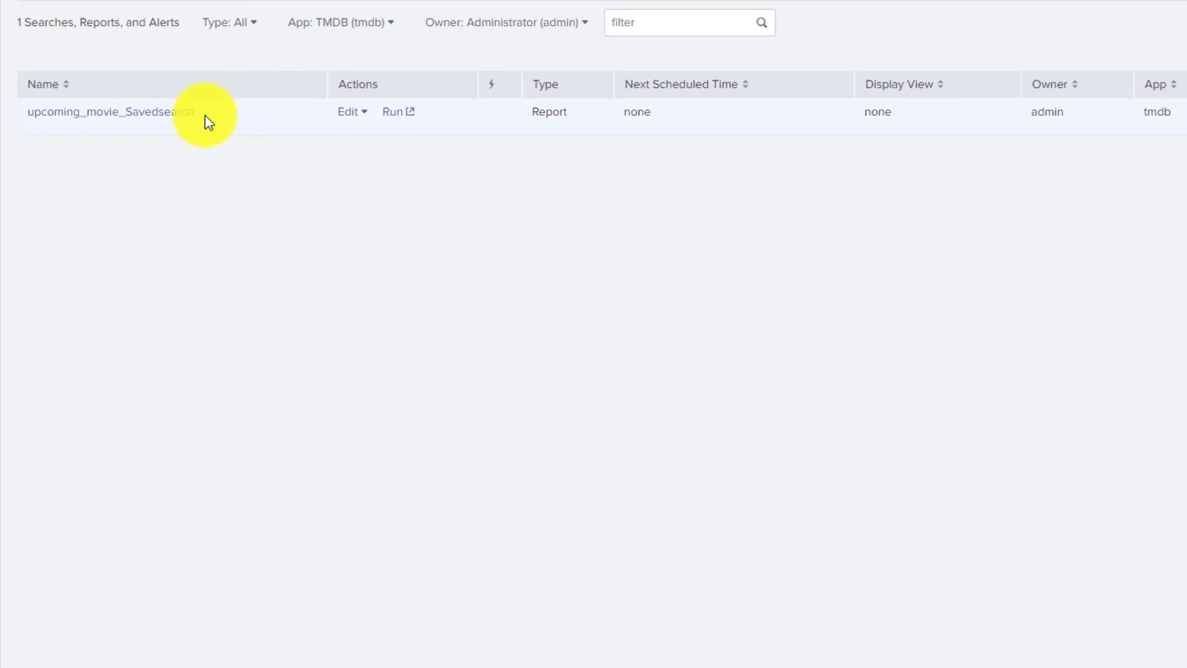
{"action": "left_click_drag", "start_coordinate": [206, 122], "coordinate": [29, 123]}
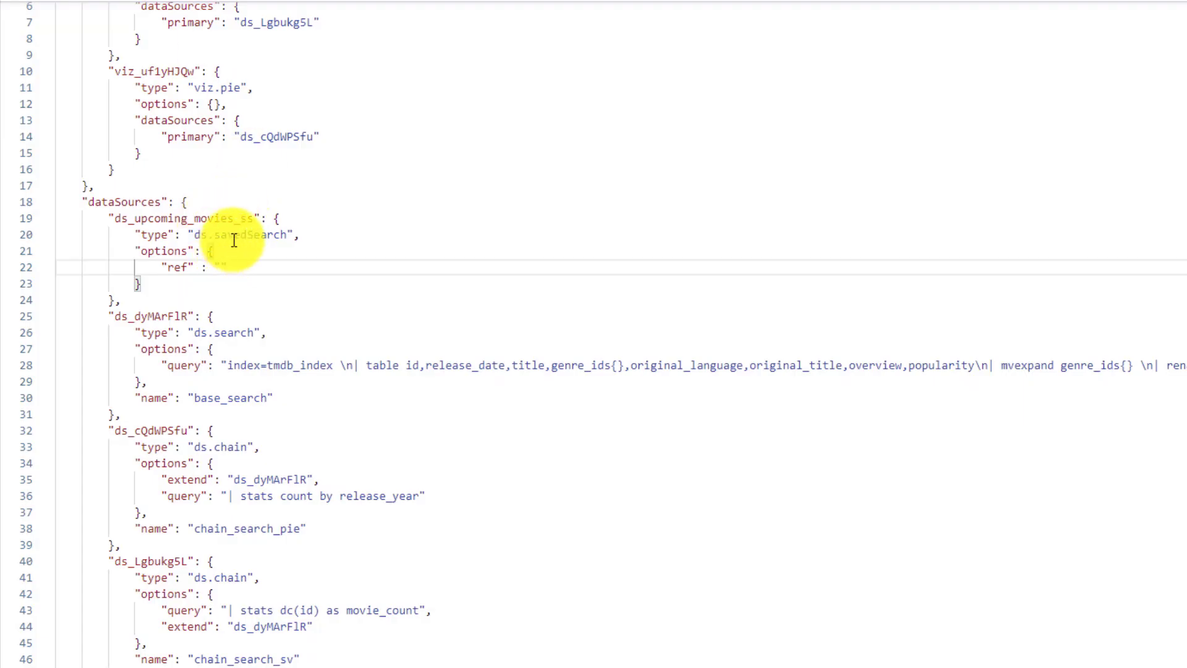
{"action": "type", "text": "upcoming_movie_Savedsearch"}
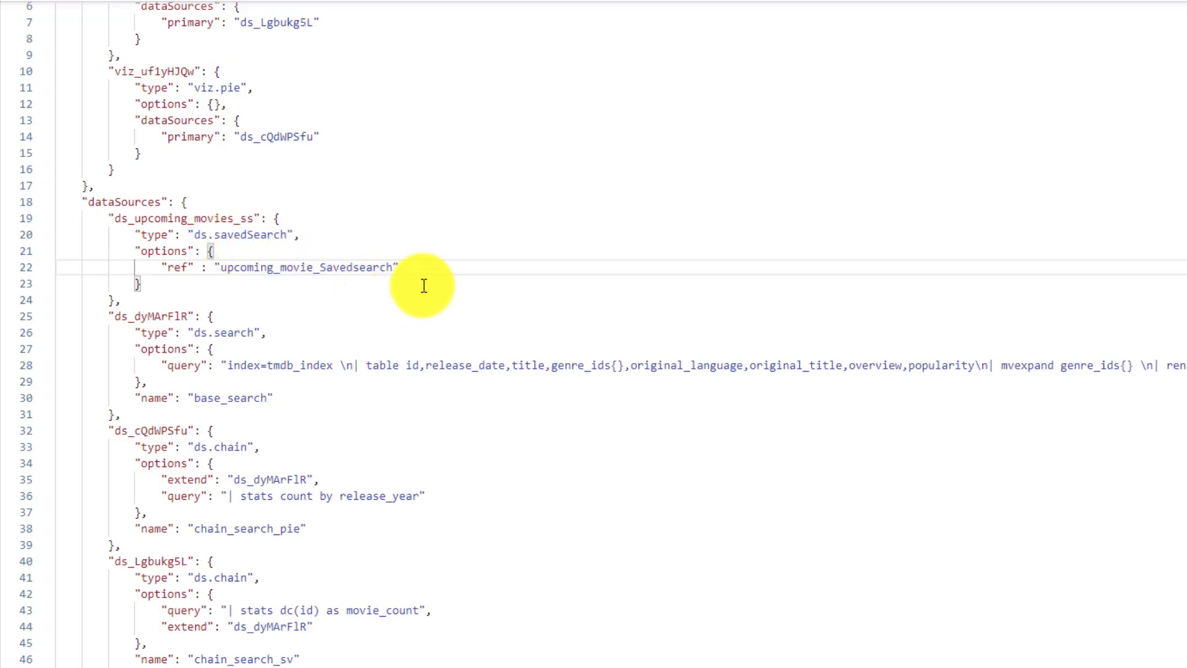
{"action": "left_click", "coordinate": [424, 264]}
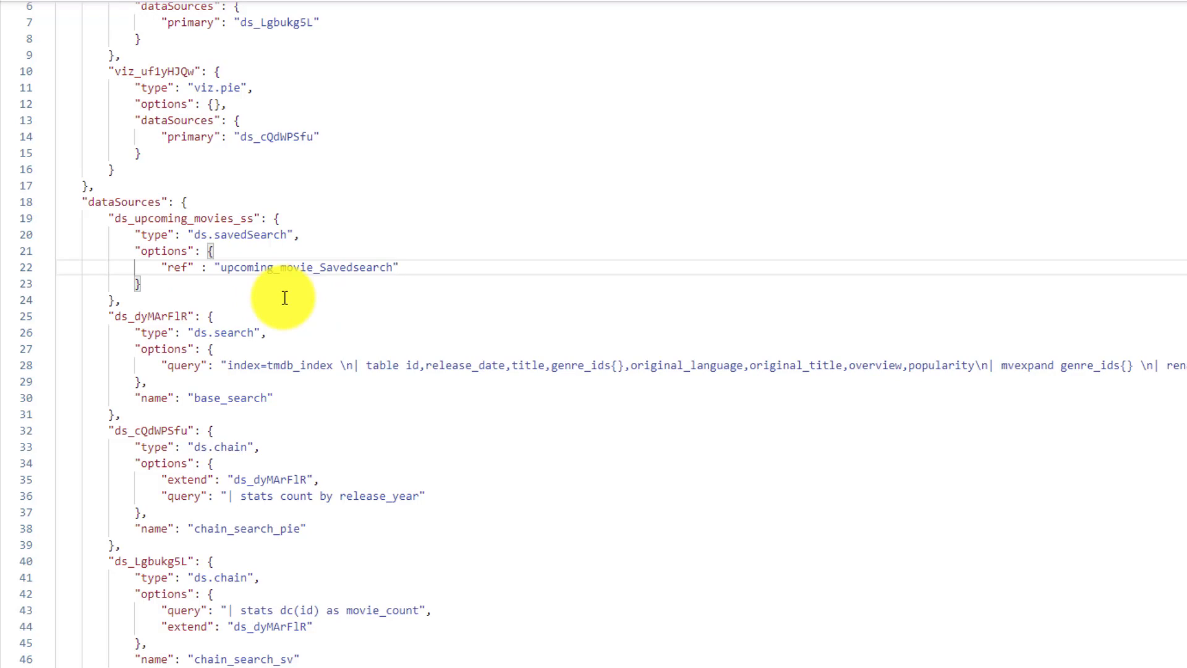
{"action": "double_click", "coordinate": [313, 266]}
{"action": "left_click", "coordinate": [426, 266]}
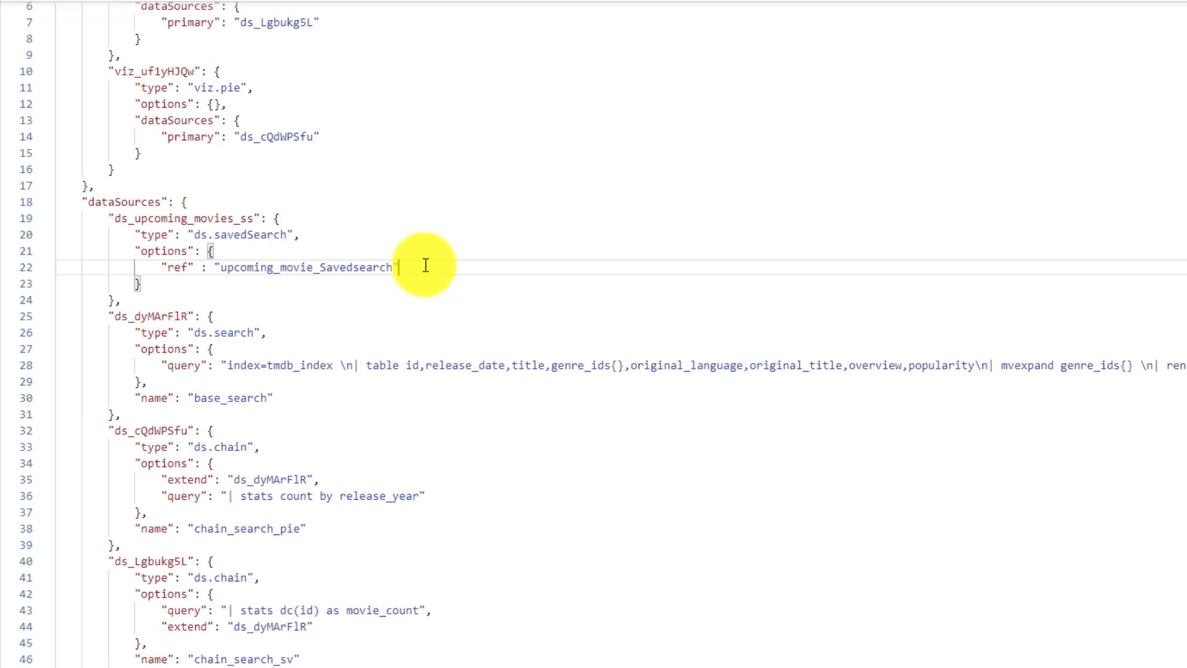
{"action": "left_click_drag", "start_coordinate": [135, 266], "coordinate": [431, 266]}
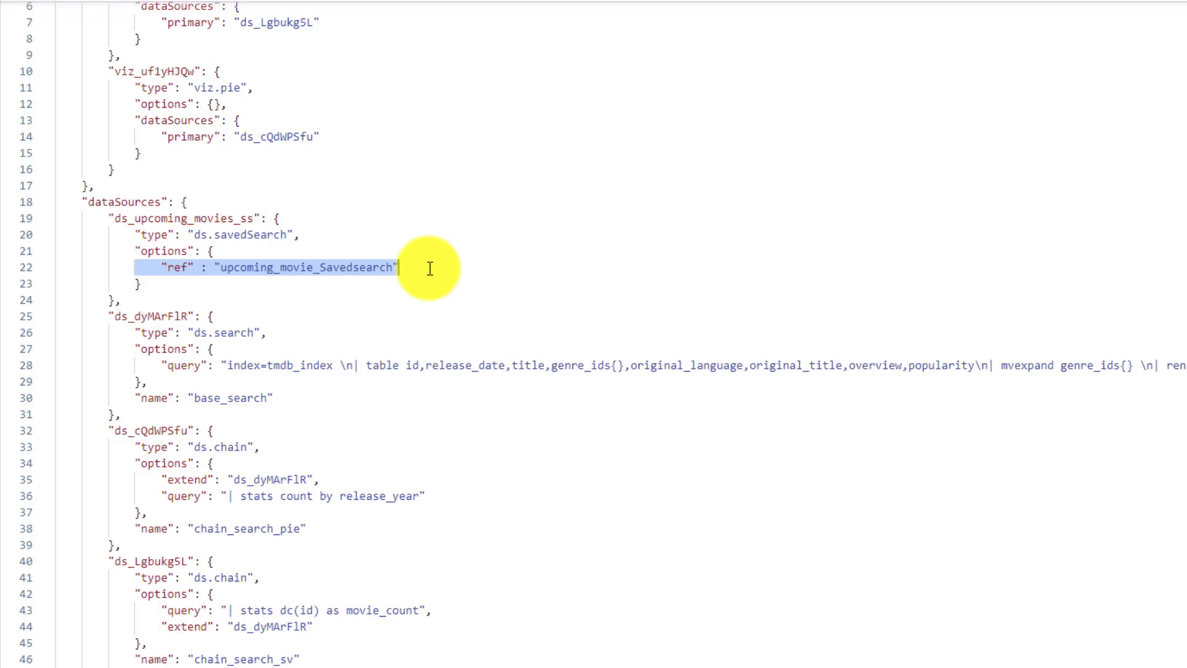
Add an app entry with the value tmdb below the ref entry in the options of ds_upcoming_movies_ss
{"action": "left_click", "coordinate": [429, 268]}
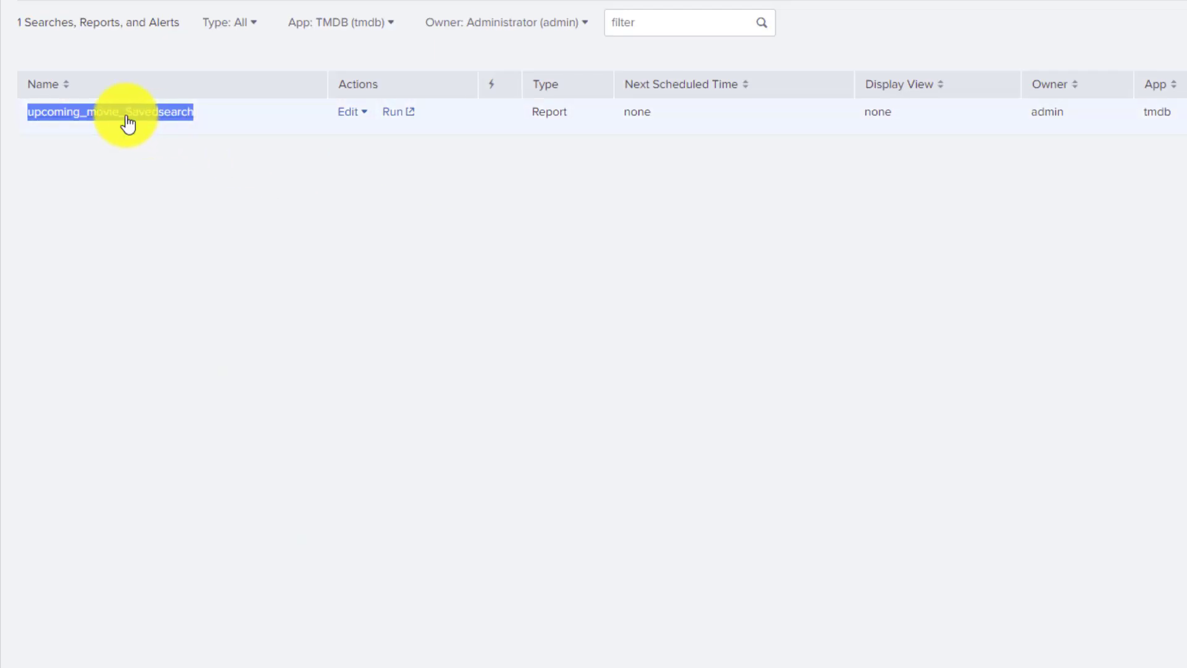
{"action": "left_click_drag", "start_coordinate": [1172, 114], "coordinate": [1143, 117]}
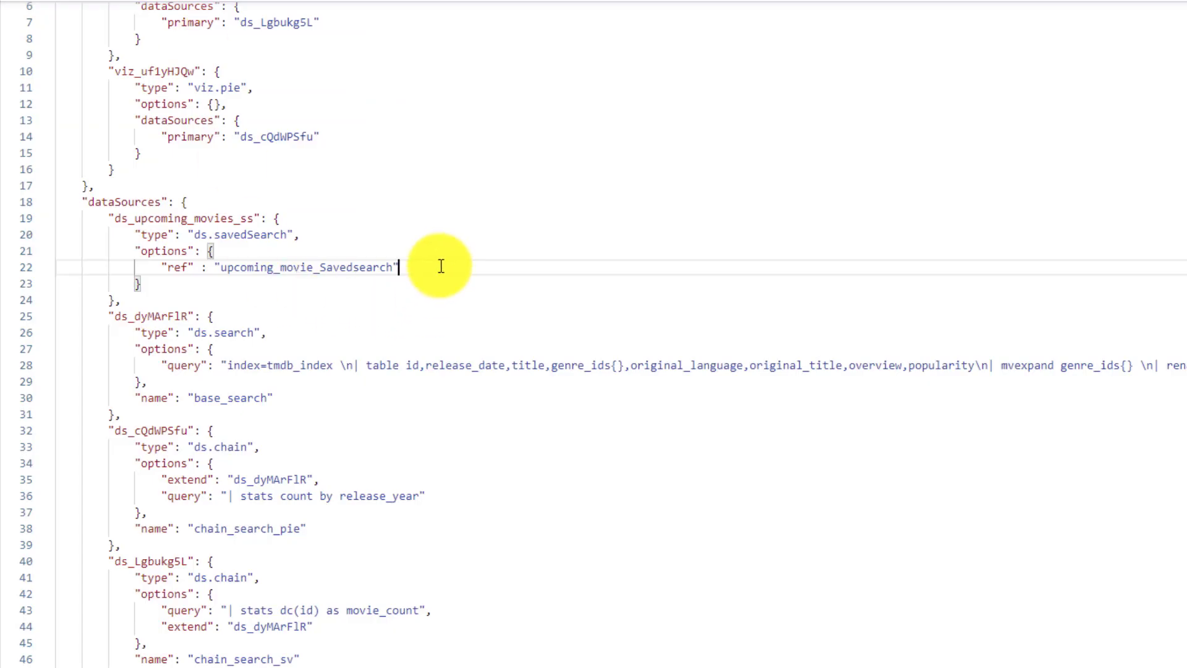
{"action": "type", "text": ","}
{"action": "key", "text": "Return"}
{"action": "type", "text": "\""}
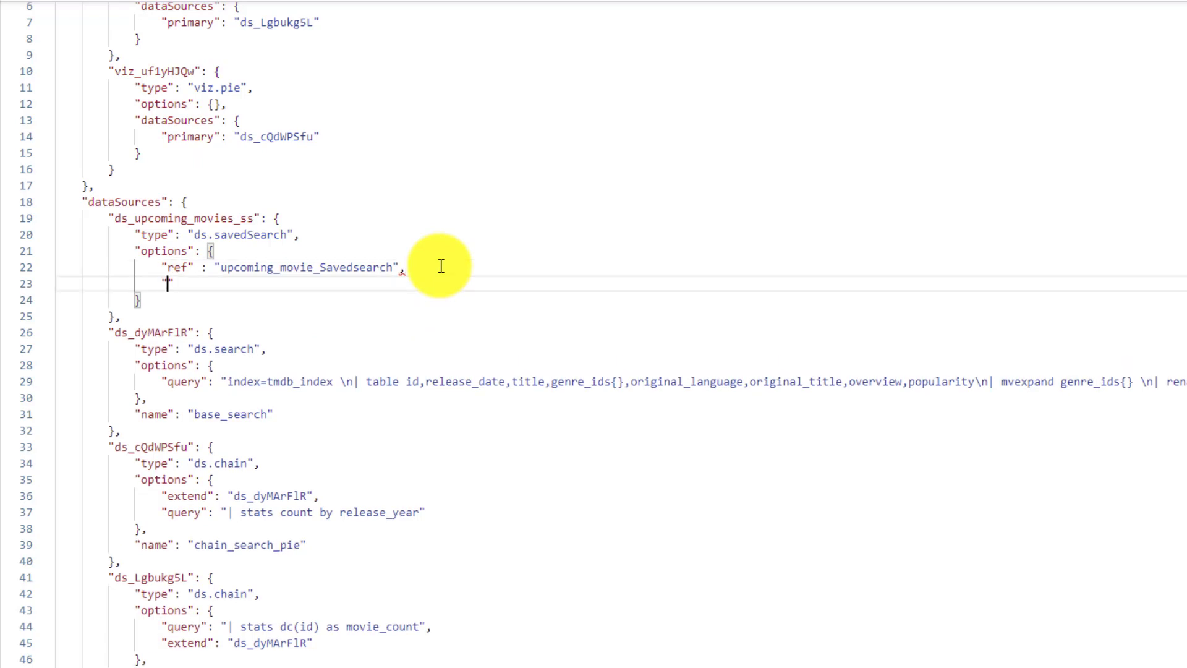
{"action": "type", "text": "app\" : \"tmdb"}
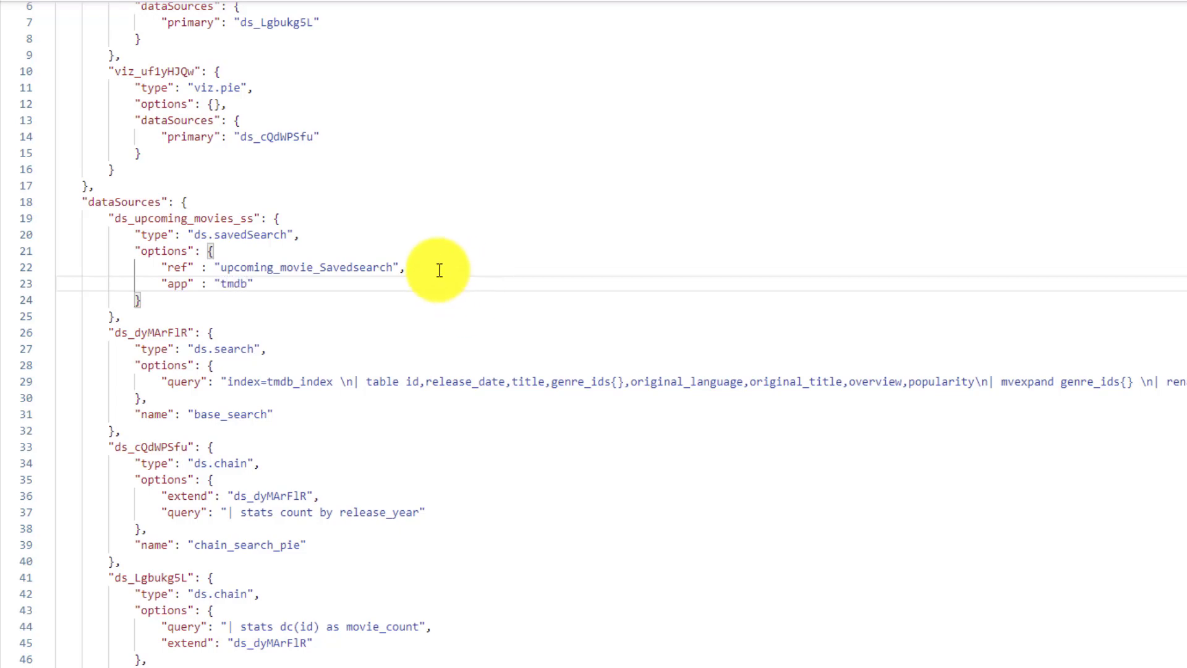
{"action": "left_click", "coordinate": [270, 282]}
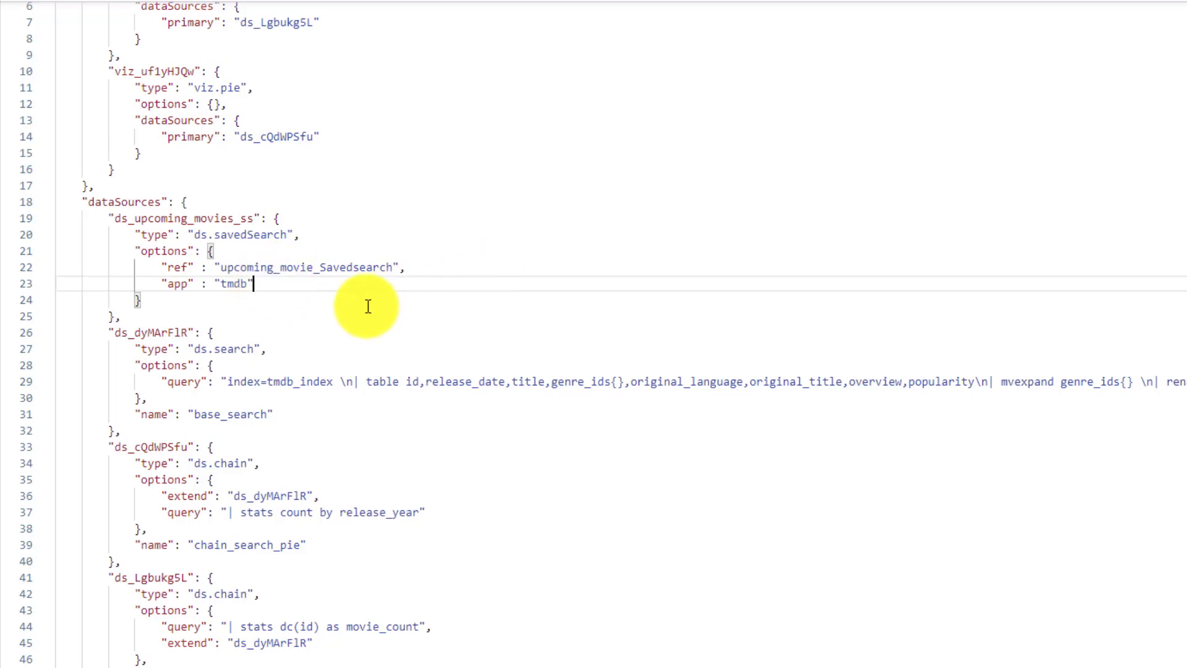
Check the ref and app values against the saved search listing, including its sharing, and return from the source code to the dashboard editor
{"action": "double_click", "coordinate": [297, 268]}
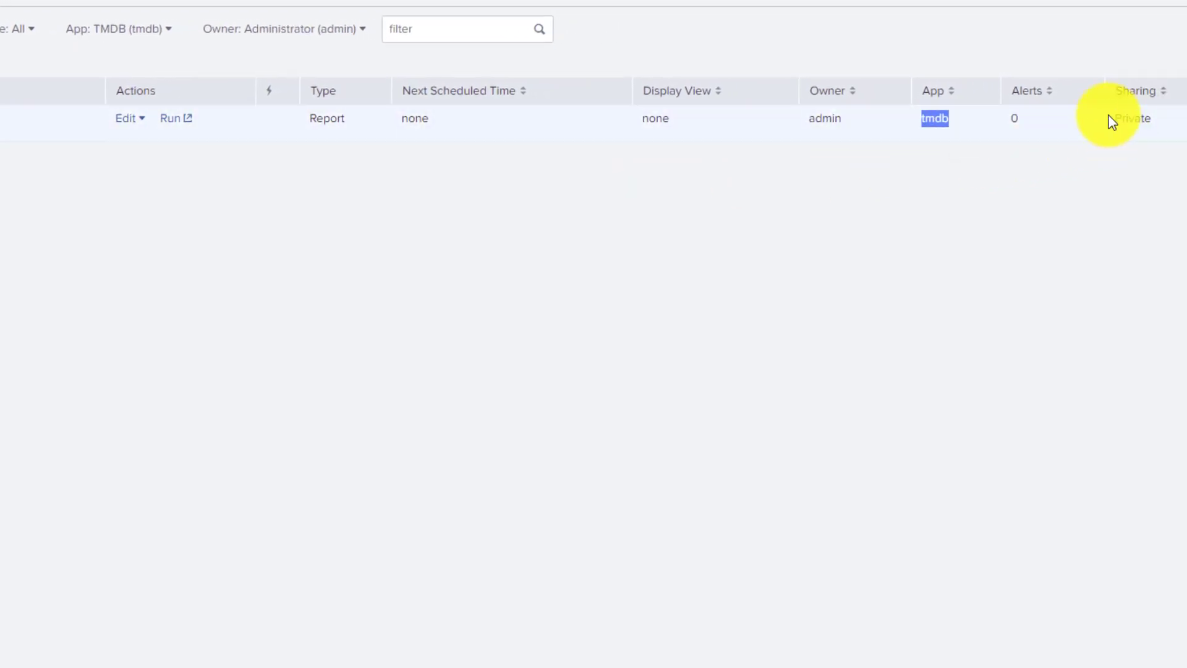
{"action": "mouse_move", "coordinate": [1136, 120]}
{"action": "left_mouse_down"}
{"action": "mouse_move", "coordinate": [1164, 119]}
{"action": "mouse_move", "coordinate": [1155, 124]}
{"action": "left_mouse_up"}
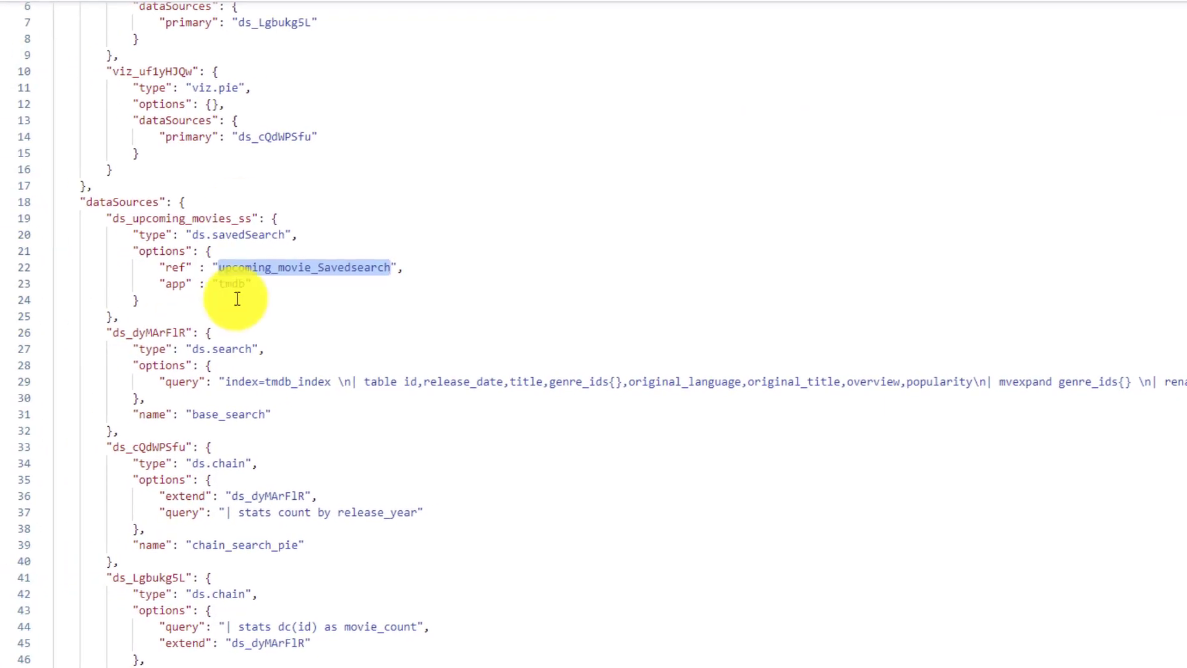
{"action": "left_click", "coordinate": [241, 285]}
{"action": "double_click", "coordinate": [229, 286]}
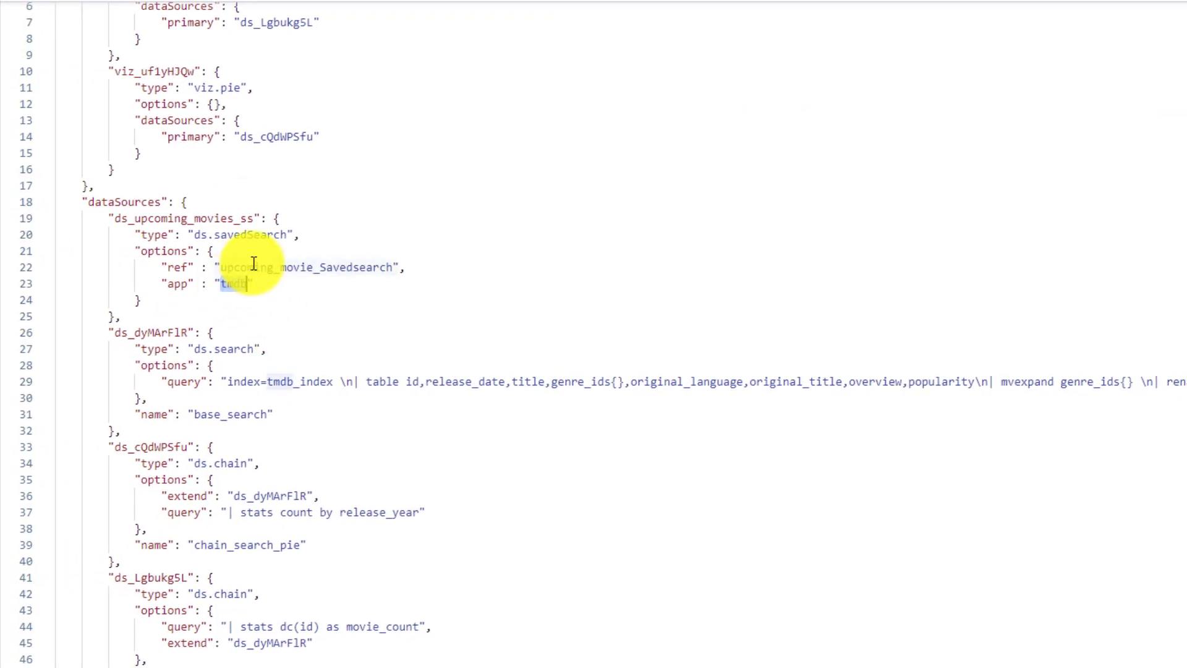
{"action": "double_click", "coordinate": [253, 267]}
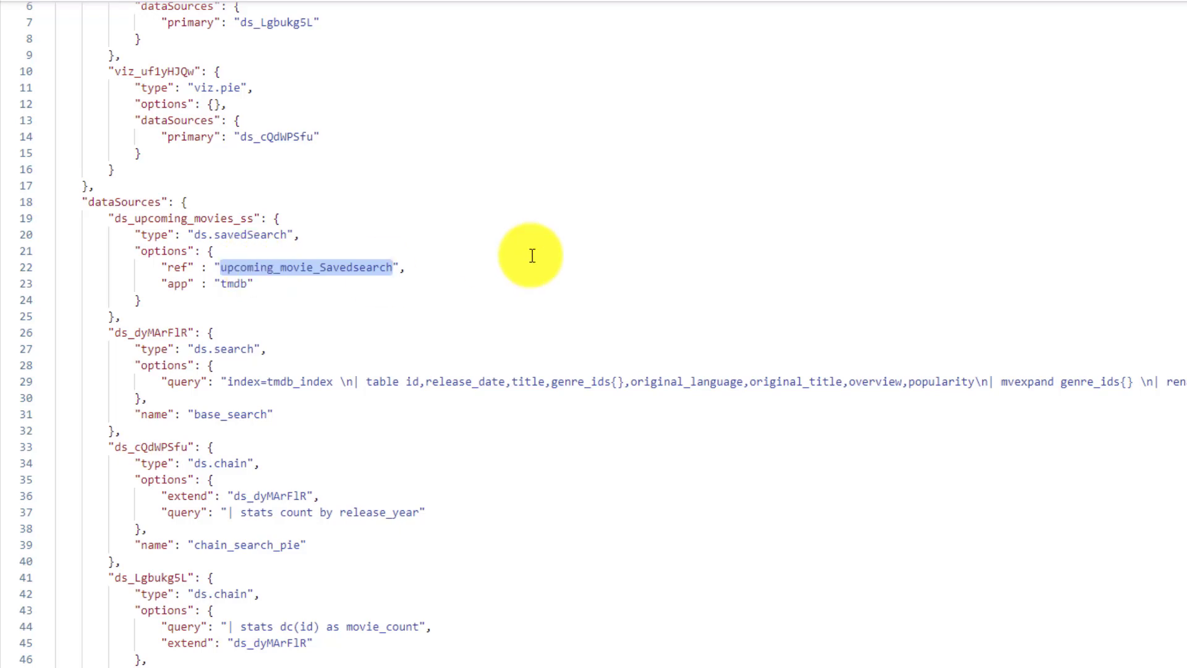
{"action": "left_click", "coordinate": [1130, 111]}
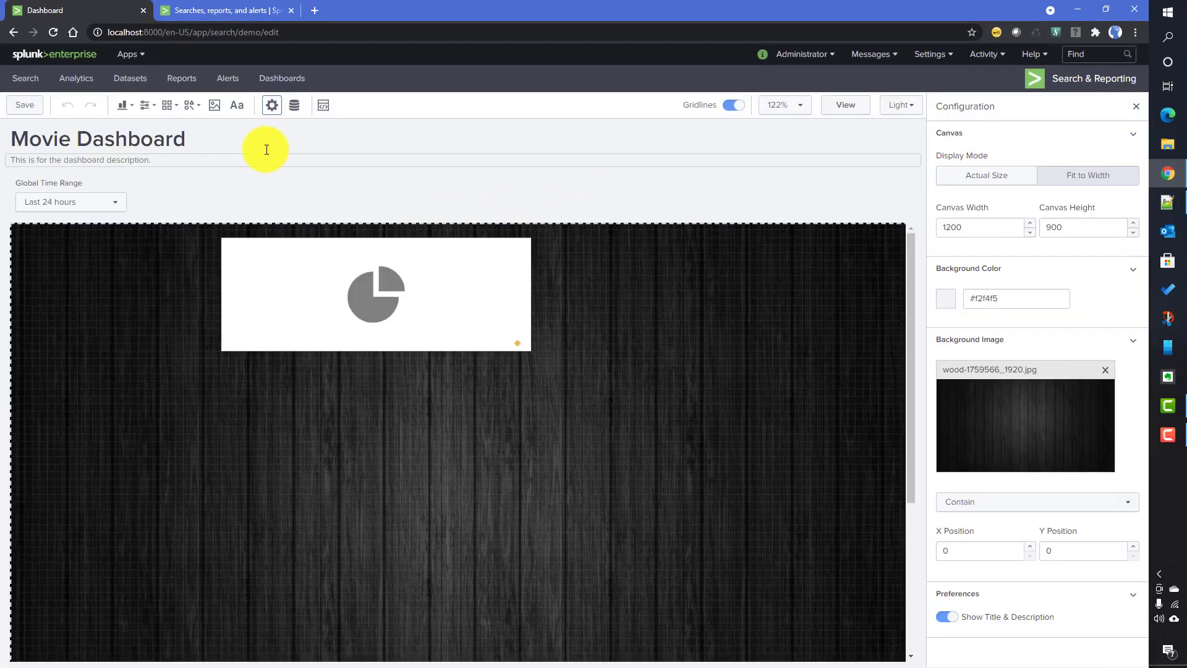
Examine the upcoming_movie_Savedsearch data source's details from the Data Overview and return to the overview
{"action": "left_click", "coordinate": [295, 109]}
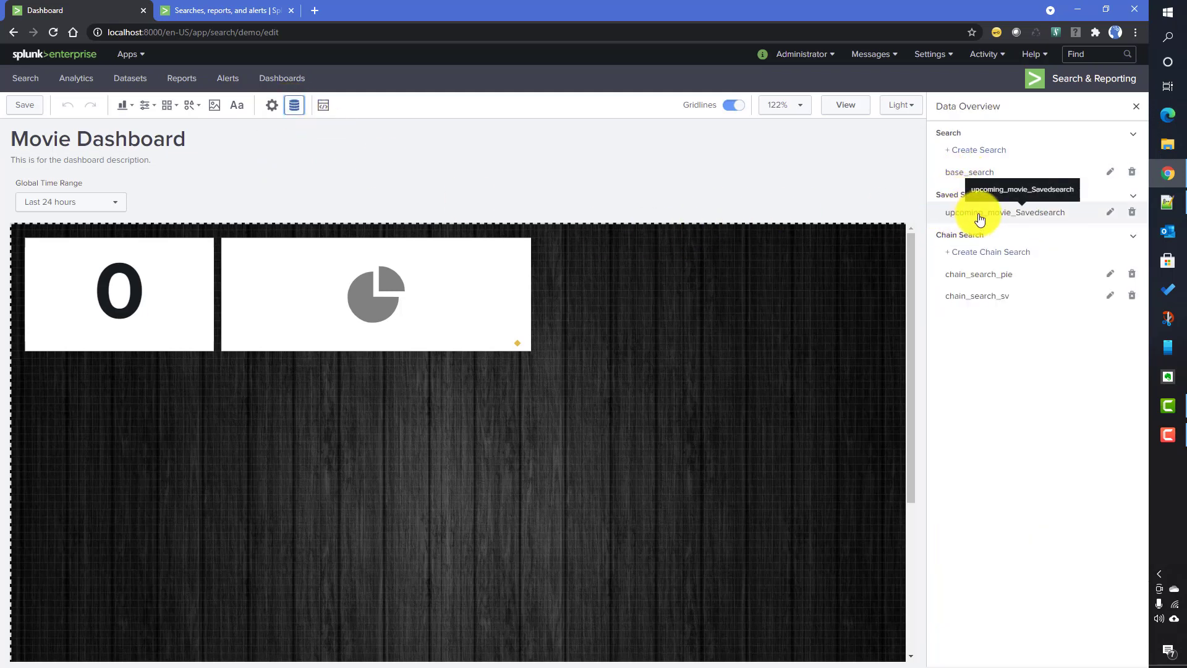
{"action": "left_click", "coordinate": [1110, 217]}
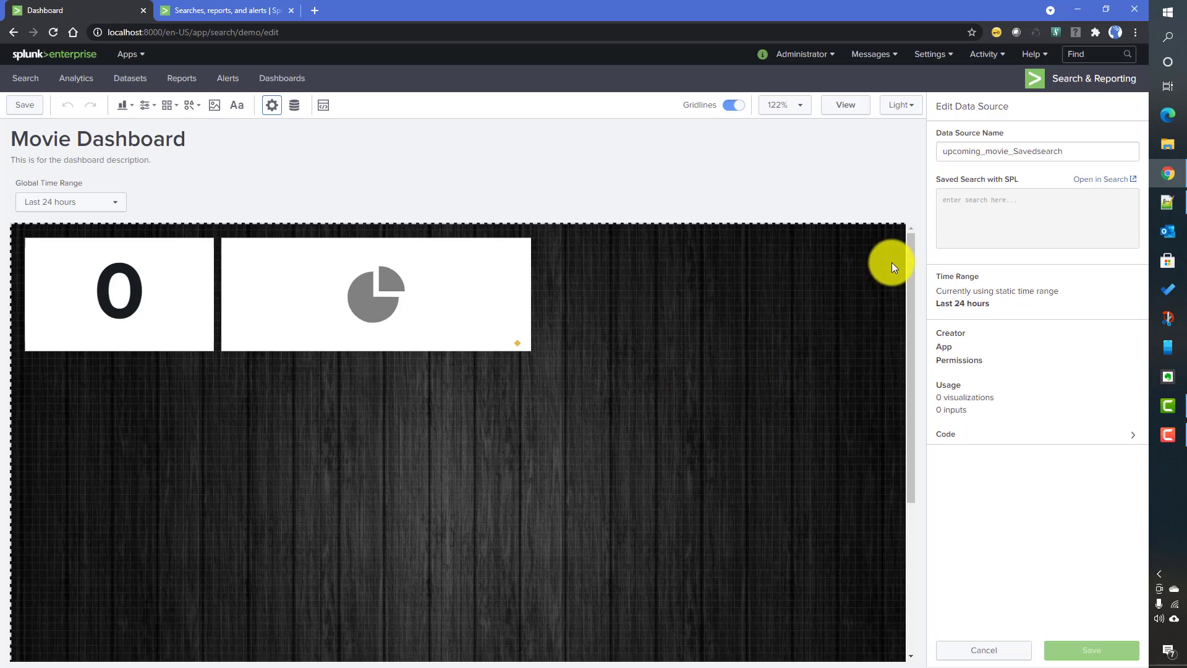
{"action": "left_click", "coordinate": [295, 106]}
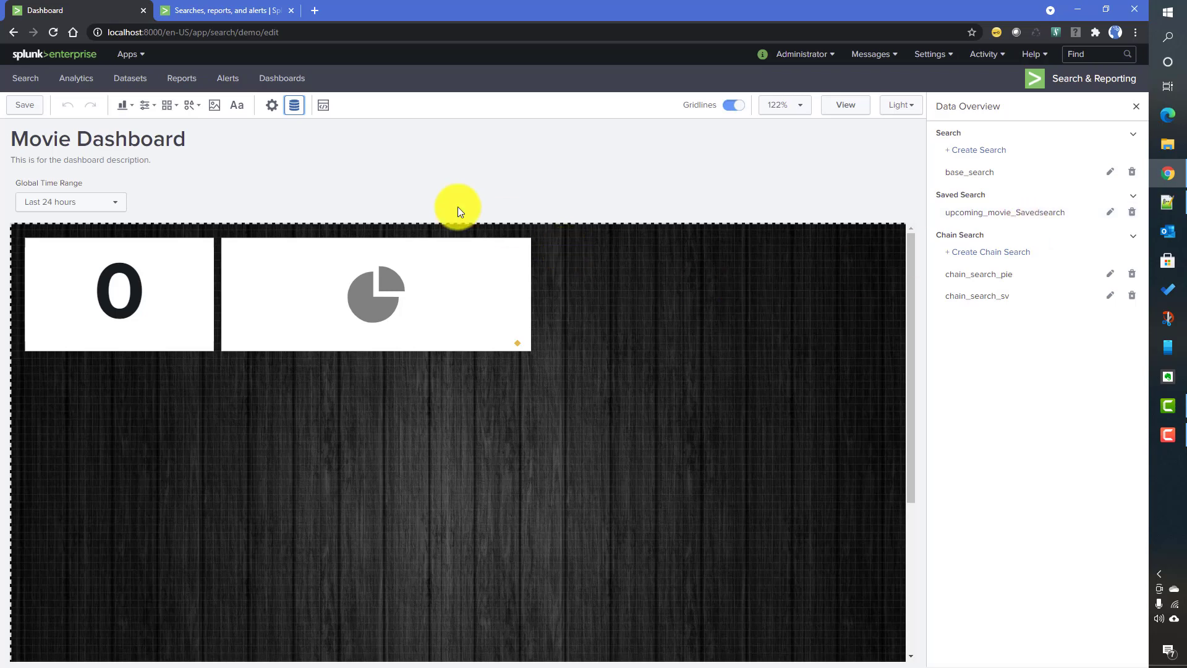
Add a Table visualization to the Movie Dashboard canvas
{"action": "left_click", "coordinate": [125, 107]}
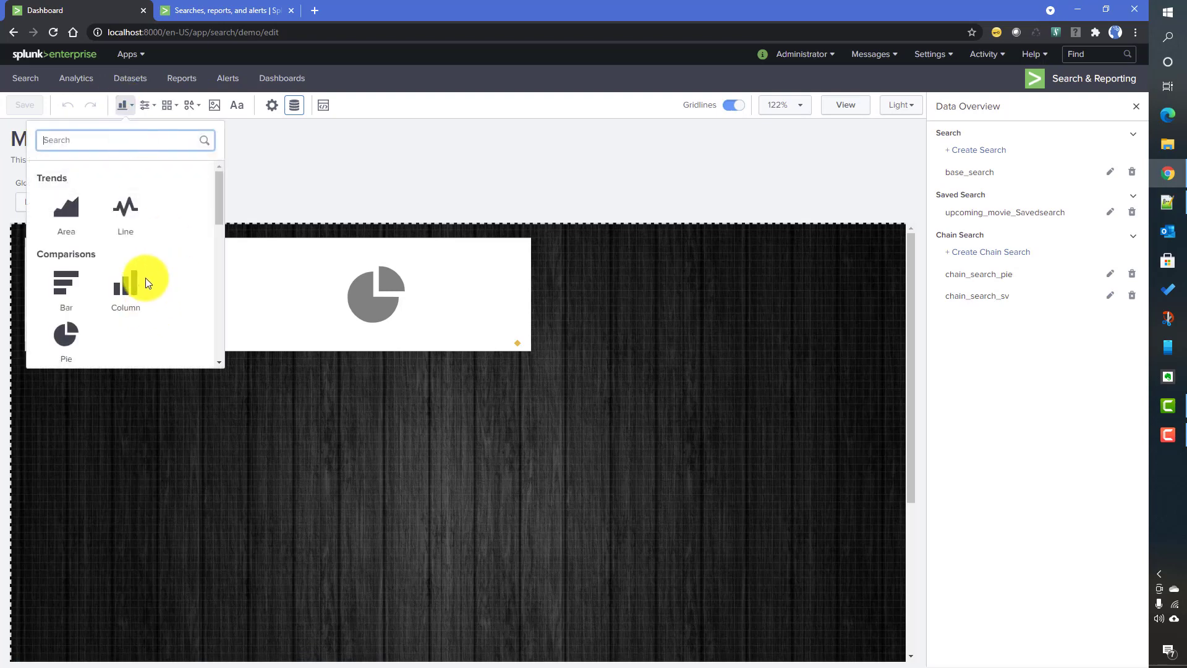
{"action": "scroll", "coordinate": [146, 278], "scroll_direction": "down", "scroll_amount": 10}
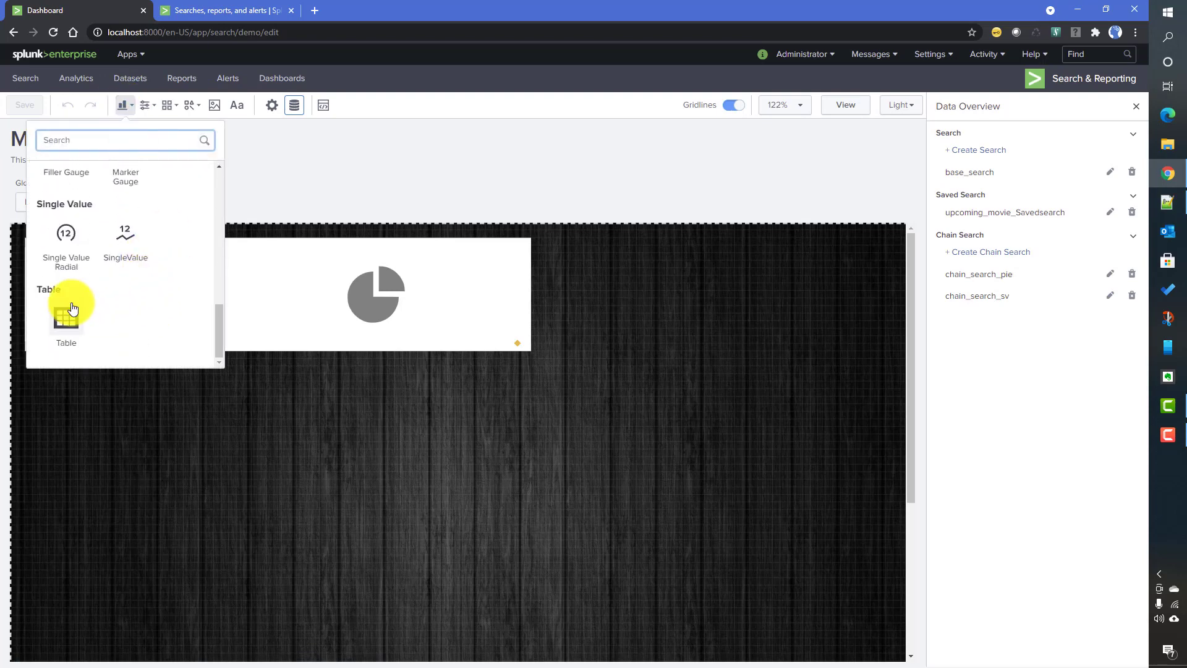
{"action": "left_click", "coordinate": [67, 317]}
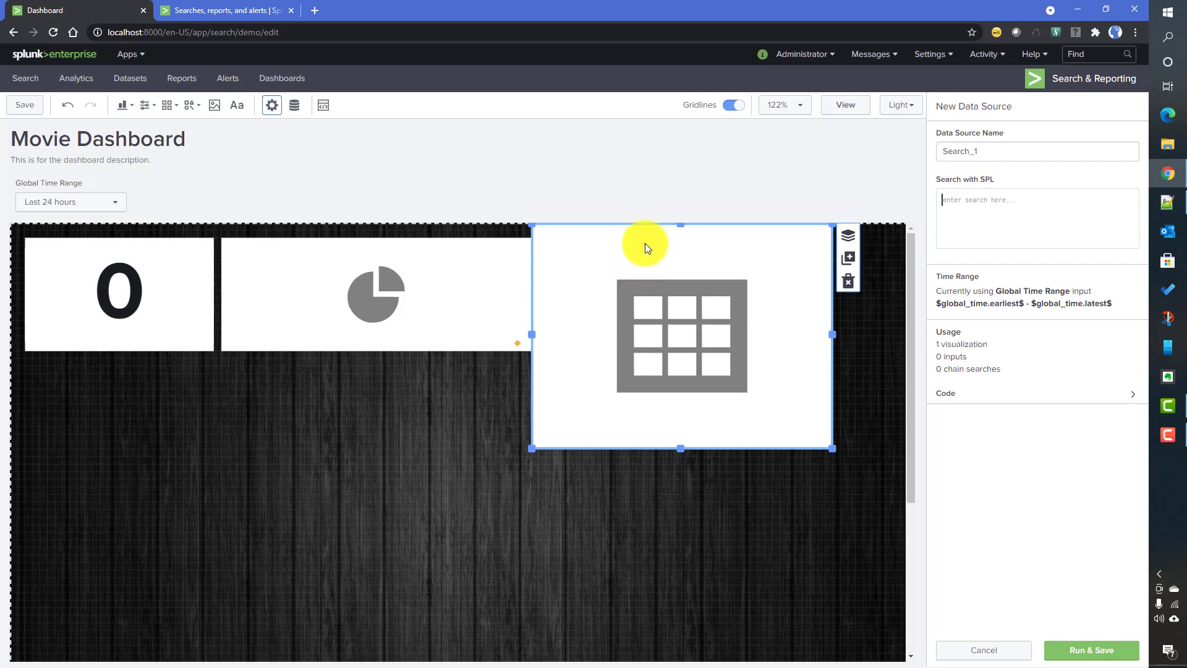
Place the table below the single value and pie chart, and widen it to about 1150 across the canvas
{"action": "left_click_drag", "start_coordinate": [644, 246], "coordinate": [139, 393]}
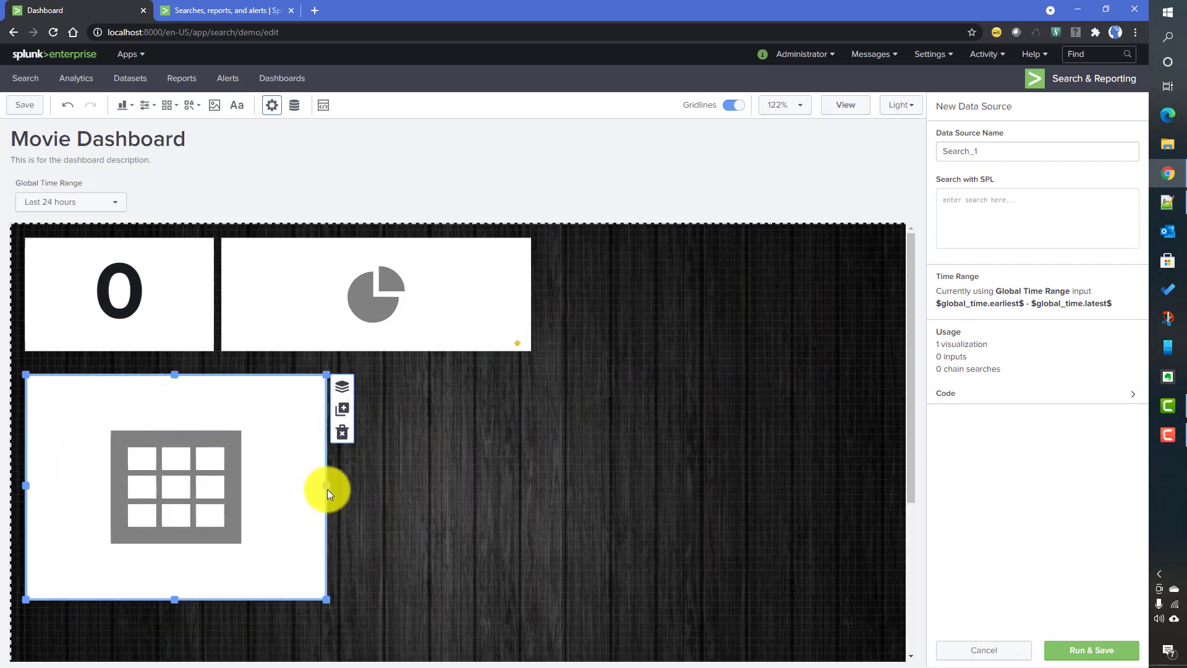
{"action": "left_click_drag", "start_coordinate": [327, 489], "coordinate": [862, 482]}
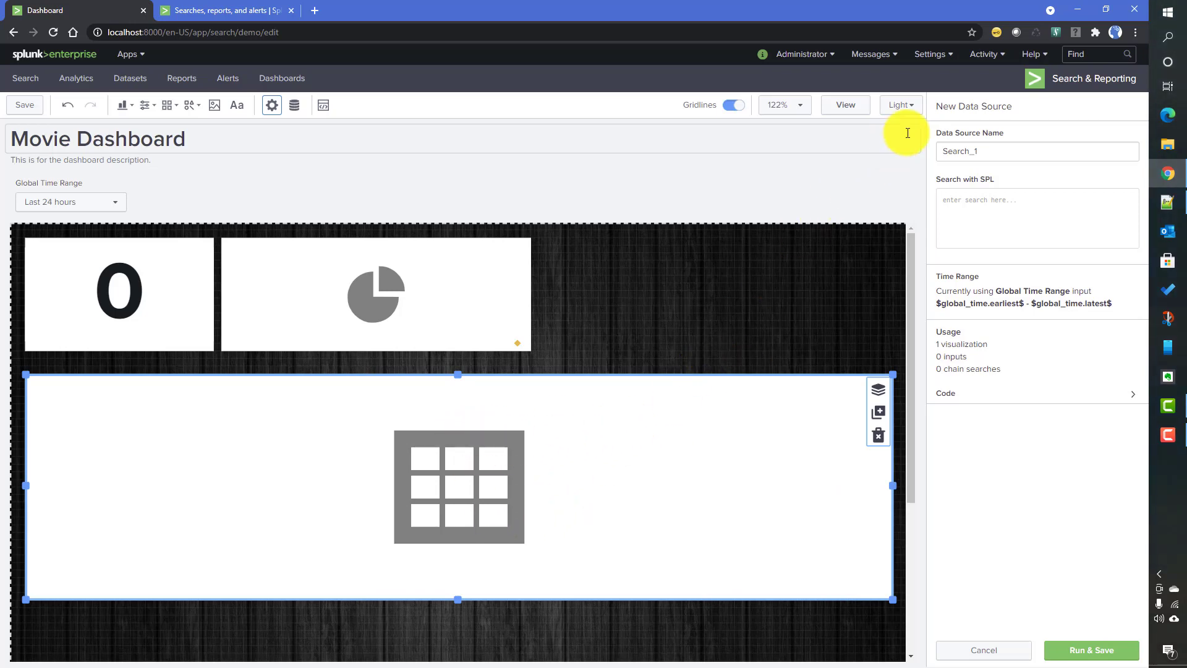
Discard the new search form and set the table's primary data source to upcoming_movie_Savedsearch
{"action": "left_click", "coordinate": [988, 647]}
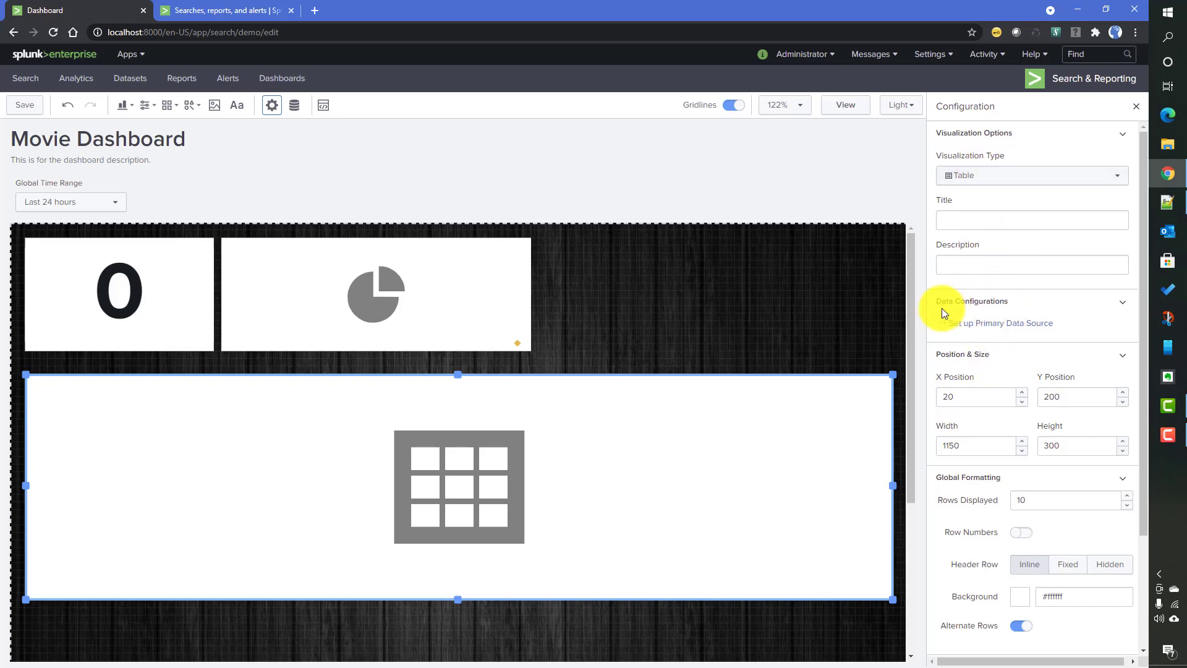
{"action": "left_click", "coordinate": [992, 324]}
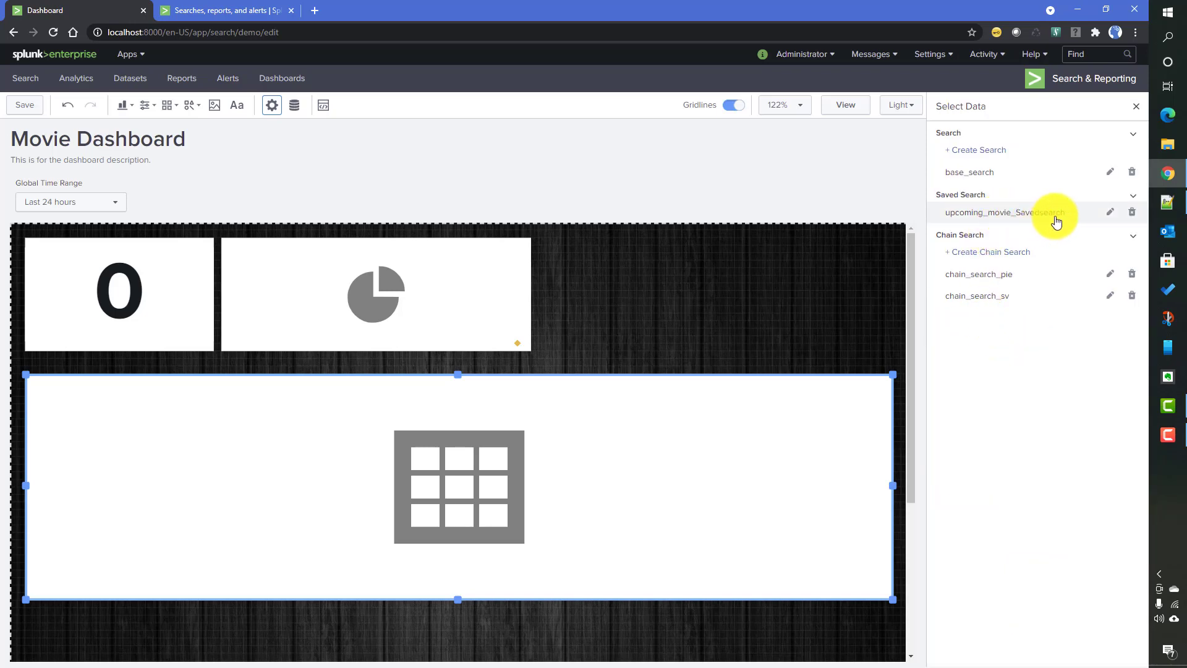
{"action": "left_click", "coordinate": [1074, 216]}
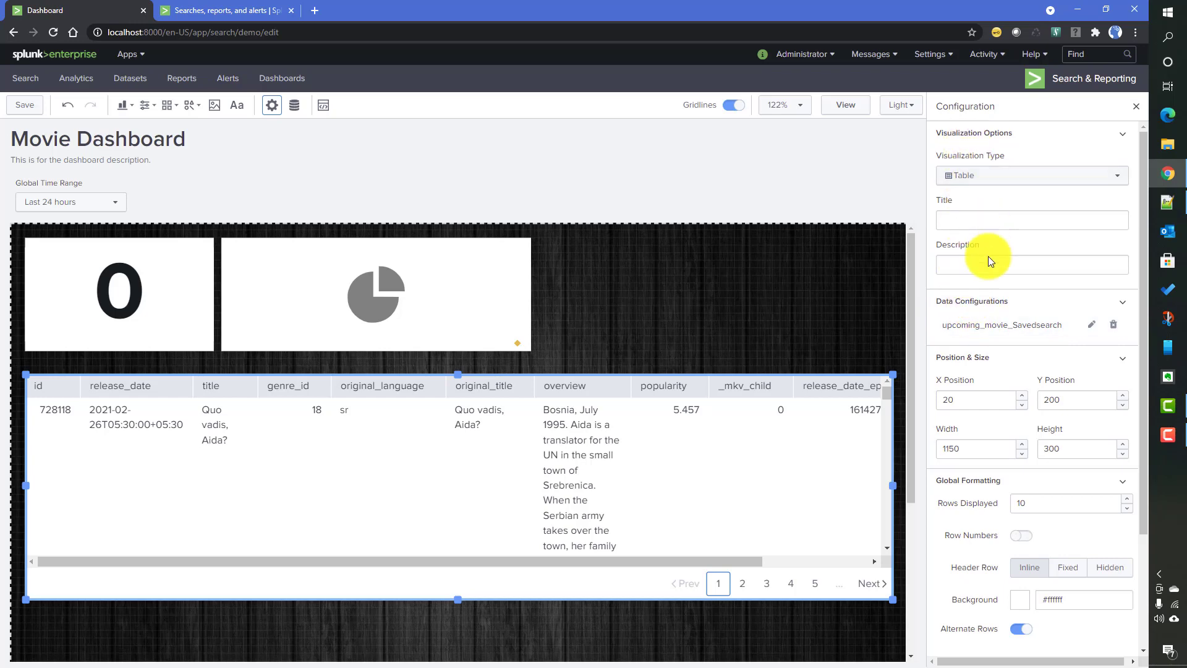
Examine the upcoming_movie_Savedsearch data source's SPL, creator, app, permissions, last edit, usage and code, and close its details without changes
{"action": "left_click", "coordinate": [1093, 327]}
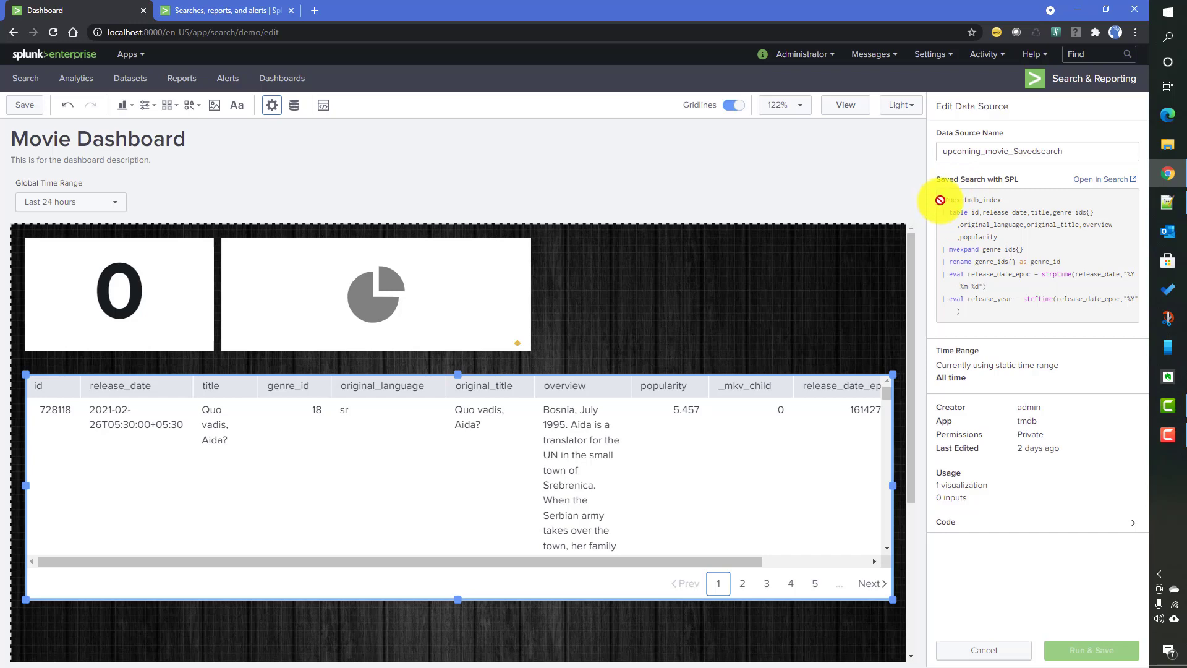
{"action": "left_click_drag", "start_coordinate": [940, 199], "coordinate": [1006, 311]}
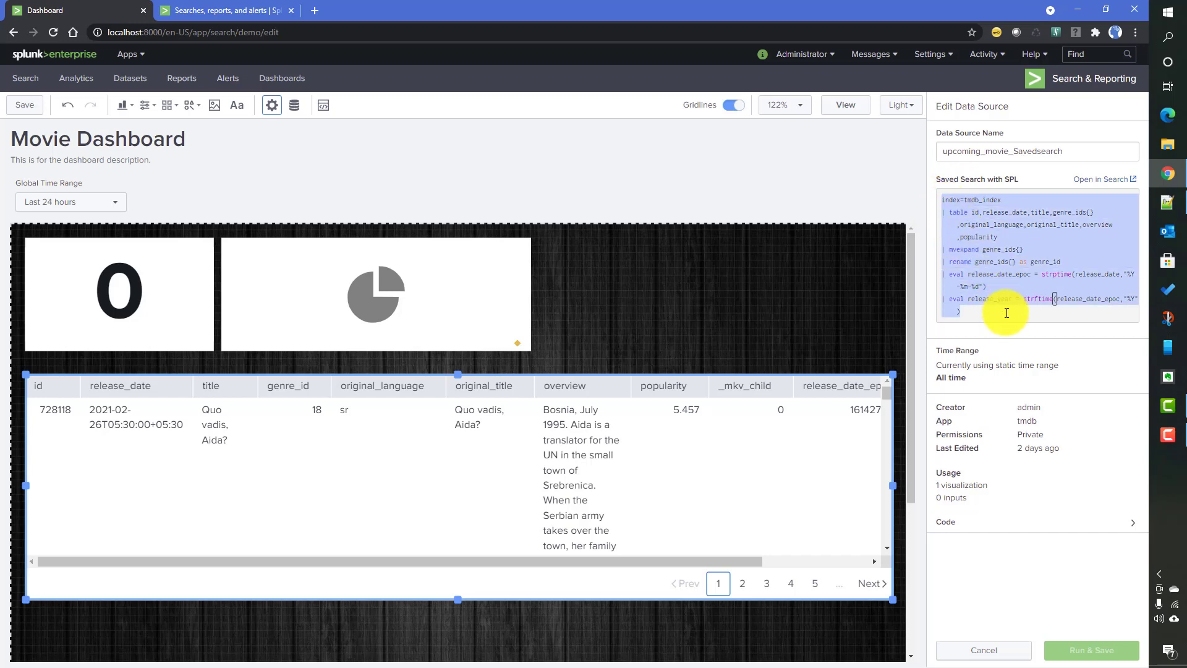
{"action": "double_click", "coordinate": [950, 407]}
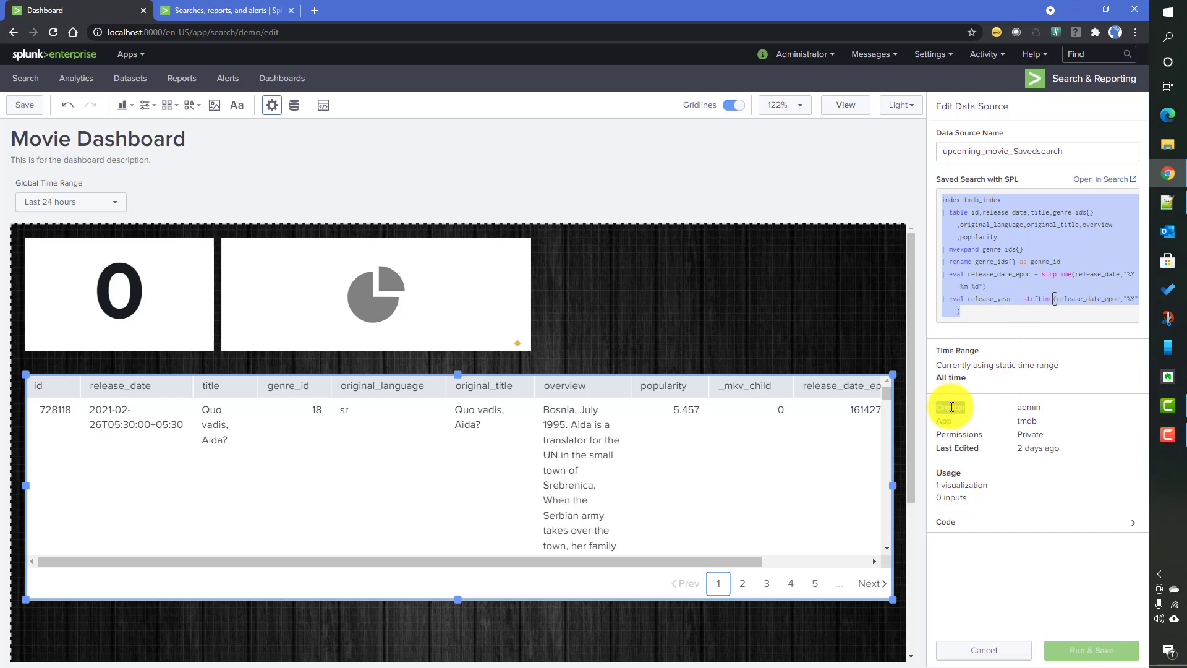
{"action": "double_click", "coordinate": [944, 420]}
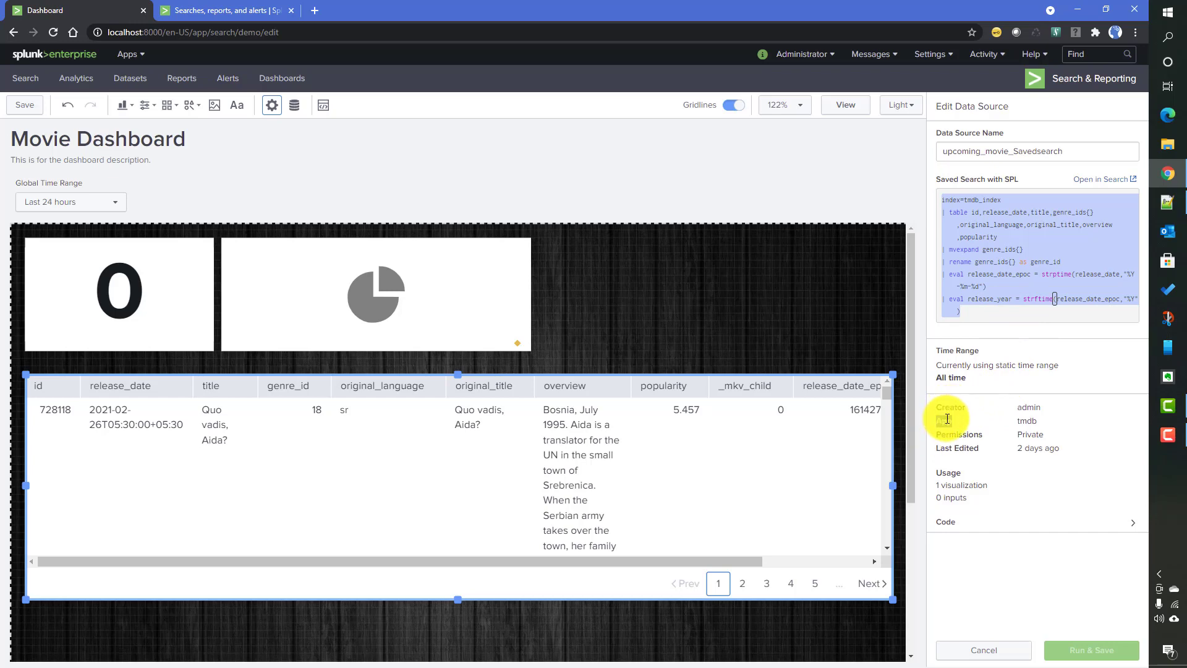
{"action": "left_click", "coordinate": [959, 438]}
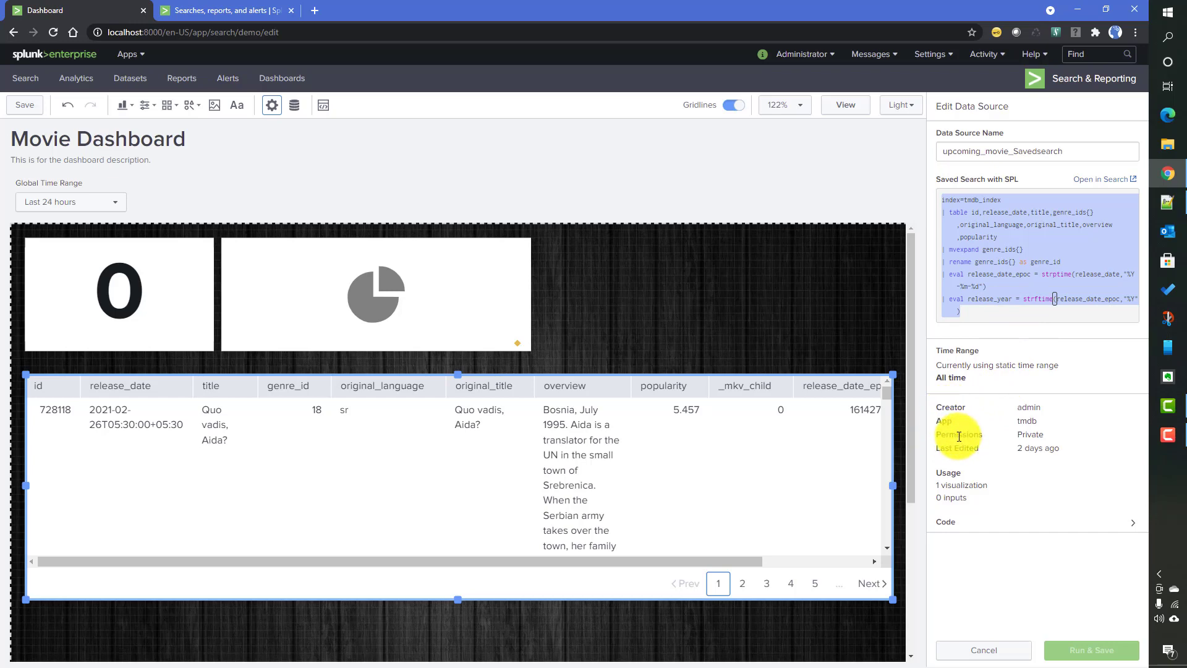
{"action": "double_click", "coordinate": [961, 450]}
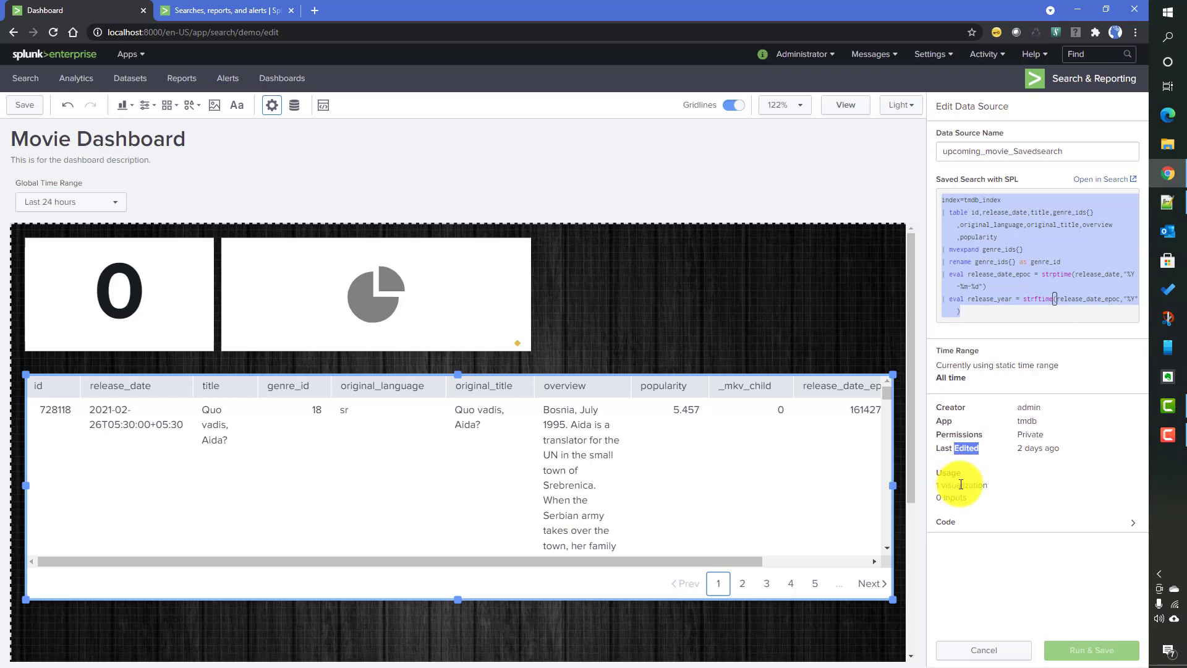
{"action": "left_click", "coordinate": [938, 488]}
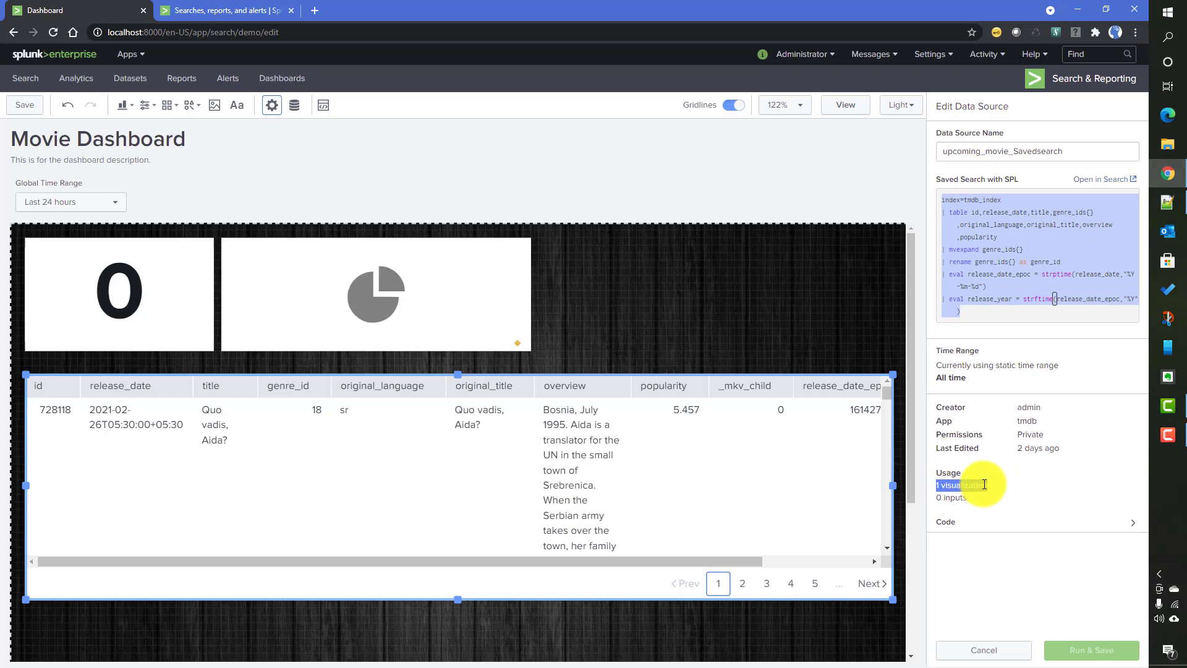
{"action": "left_click", "coordinate": [1011, 524]}
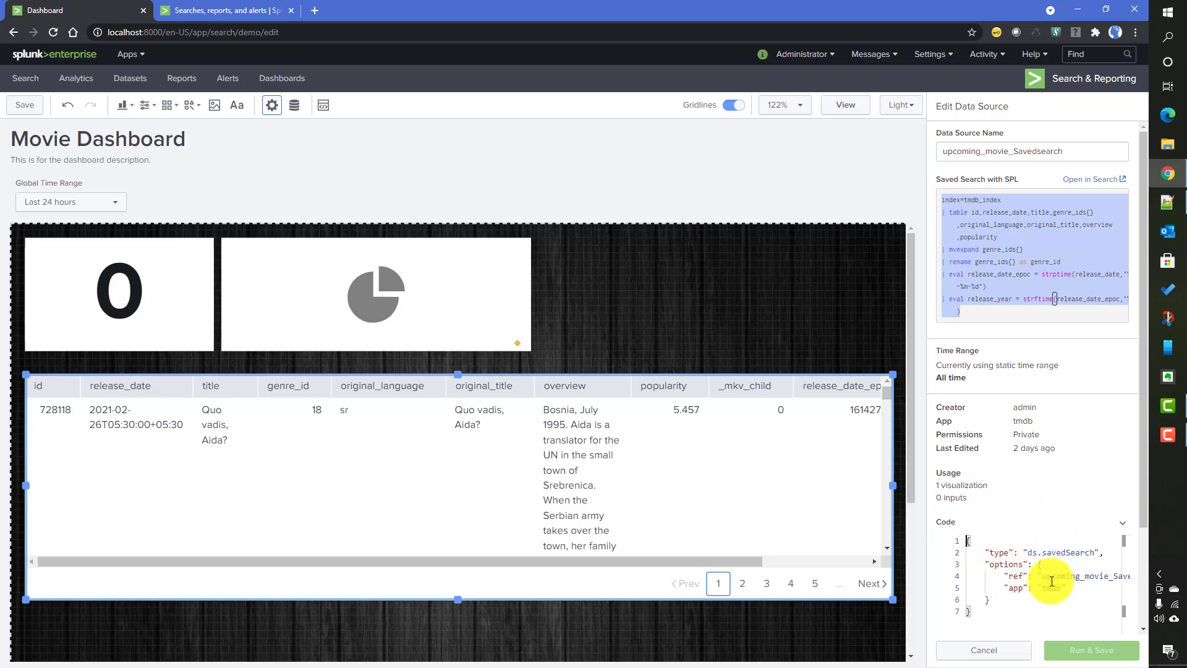
{"action": "left_click", "coordinate": [986, 652]}
Shift the table slightly down on the canvas to Y position 210
{"action": "left_click", "coordinate": [696, 285]}
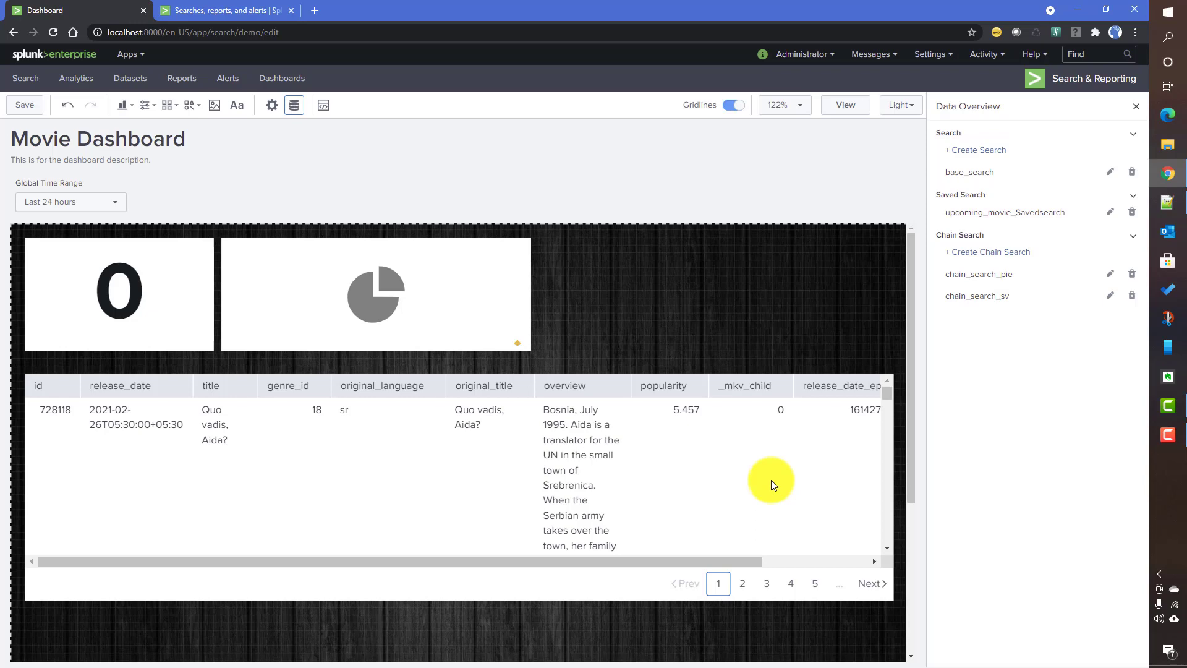
{"action": "mouse_move", "coordinate": [566, 564]}
{"action": "left_mouse_down"}
{"action": "mouse_move", "coordinate": [678, 581]}
{"action": "mouse_move", "coordinate": [568, 569]}
{"action": "left_mouse_up"}
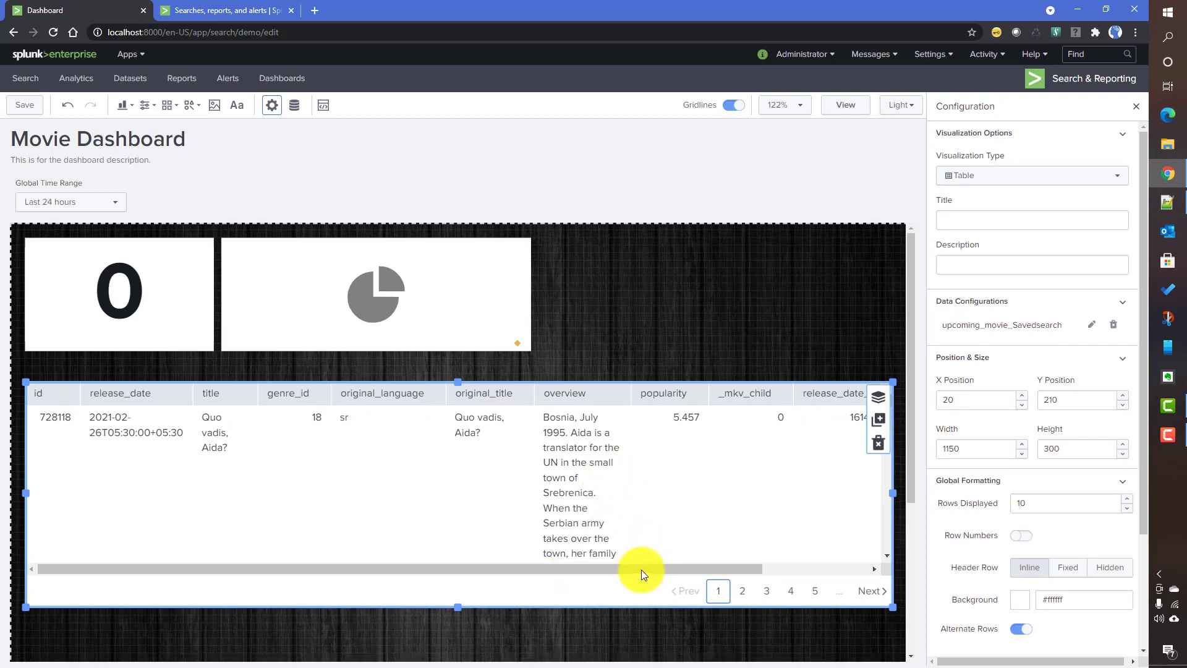
In the dashboard's source code, add a refresh entry with the value 5s below the app entry in the options of ds_upcoming_movies_ss
{"action": "left_click", "coordinate": [326, 105]}
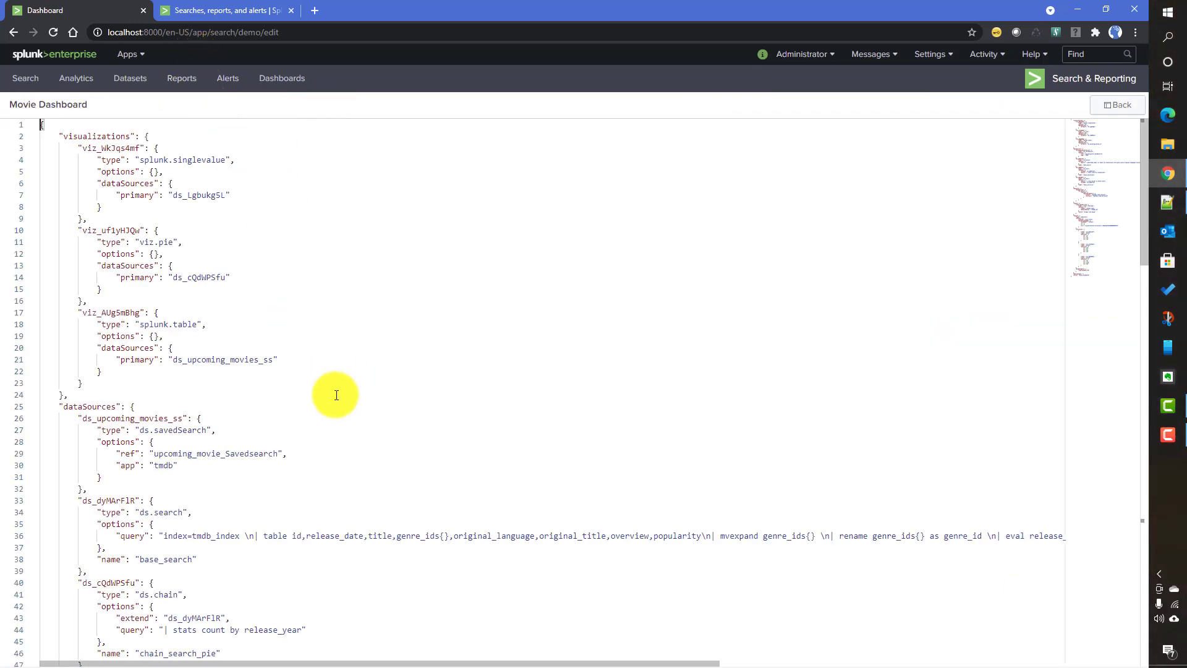
{"action": "scroll", "coordinate": [260, 419], "scroll_direction": "down", "scroll_amount": 1}
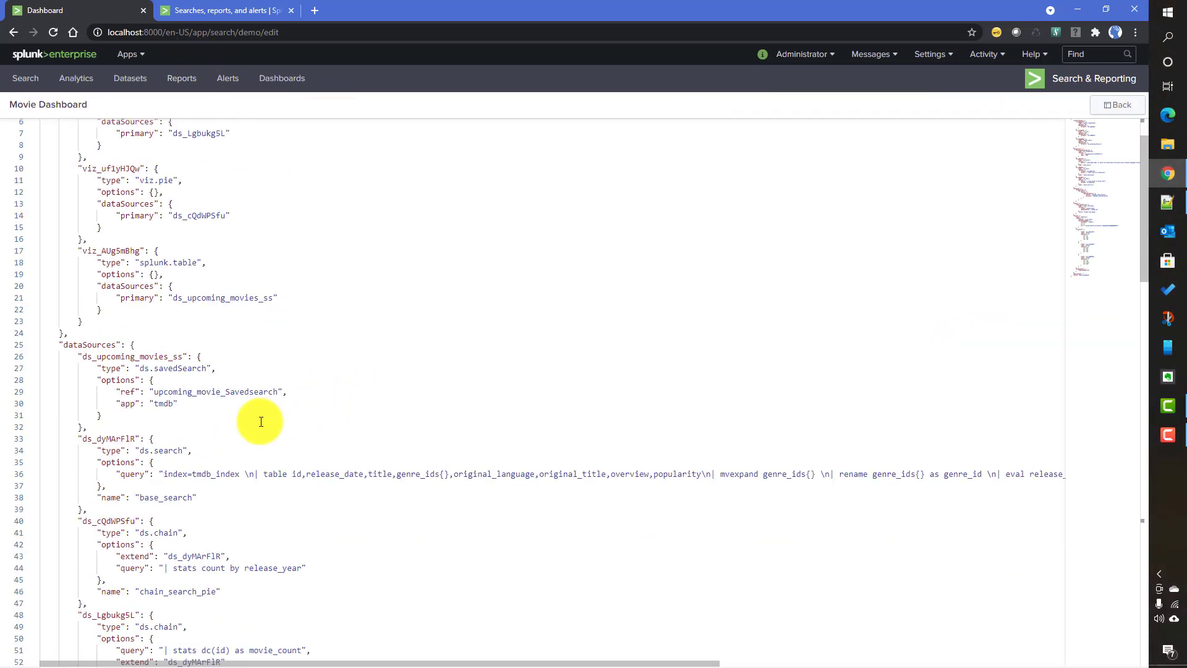
{"action": "left_click", "coordinate": [126, 391]}
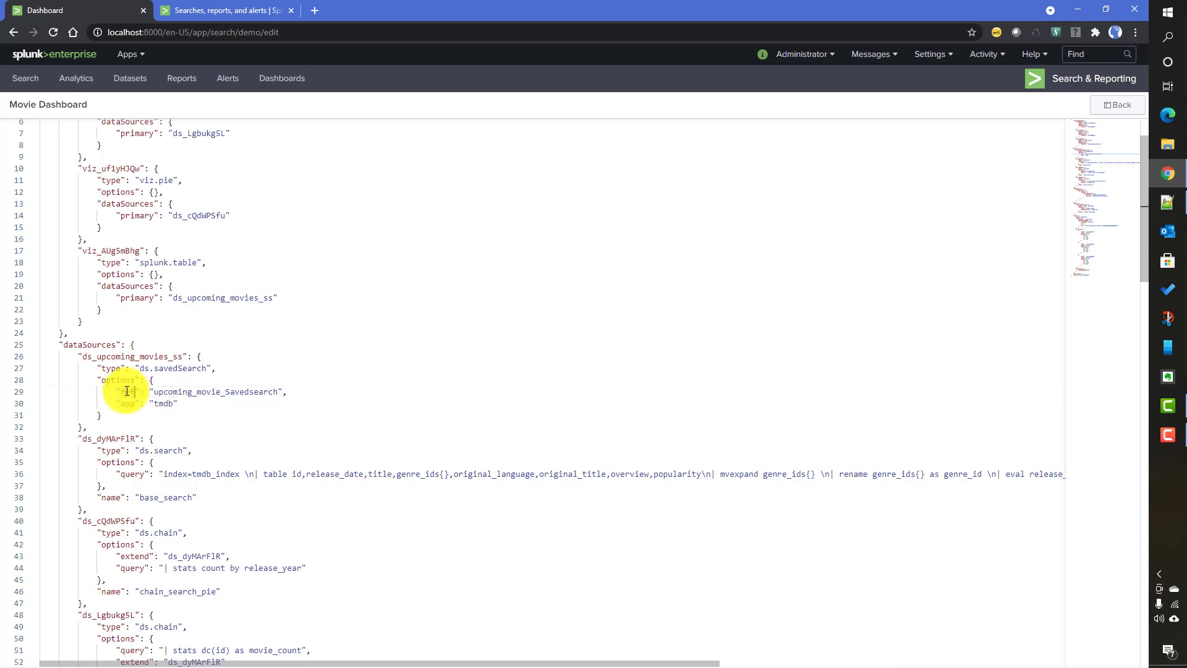
{"action": "double_click", "coordinate": [127, 403]}
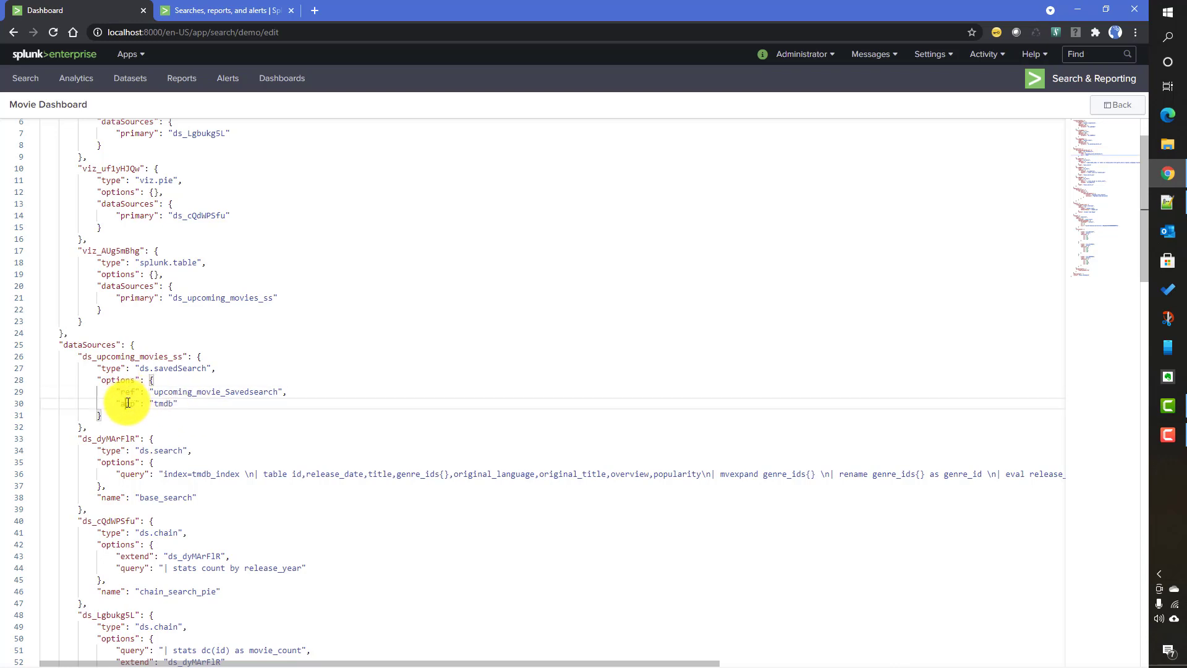
{"action": "left_click", "coordinate": [185, 403]}
{"action": "type", "text": ","}
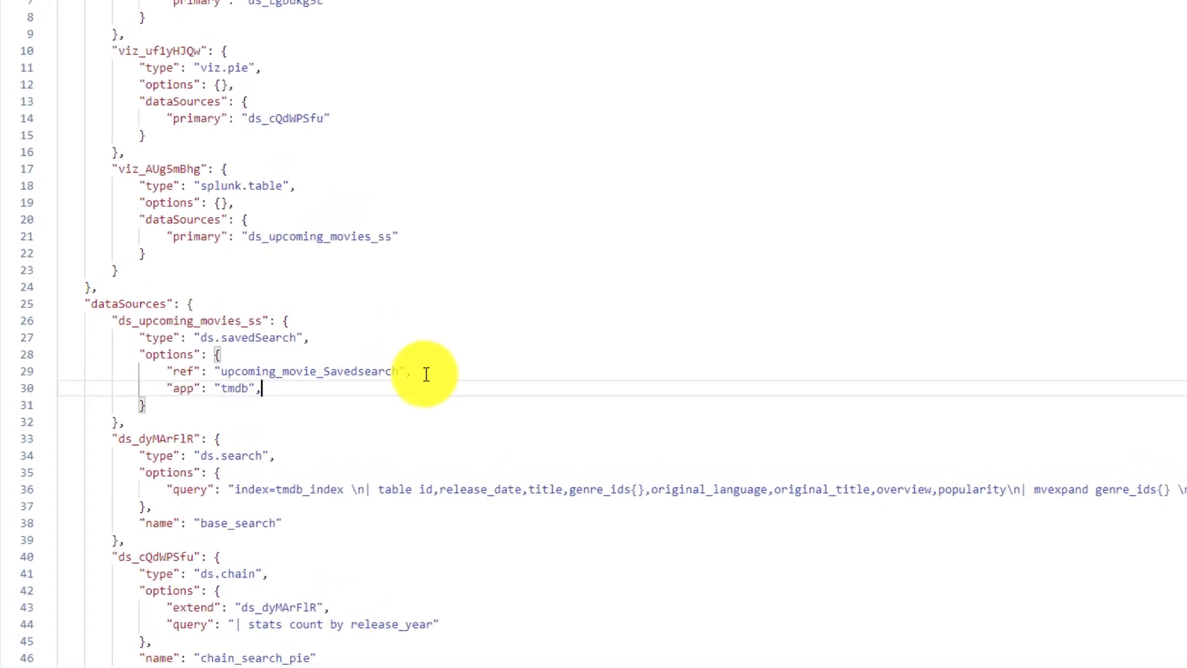
{"action": "key", "text": "Return"}
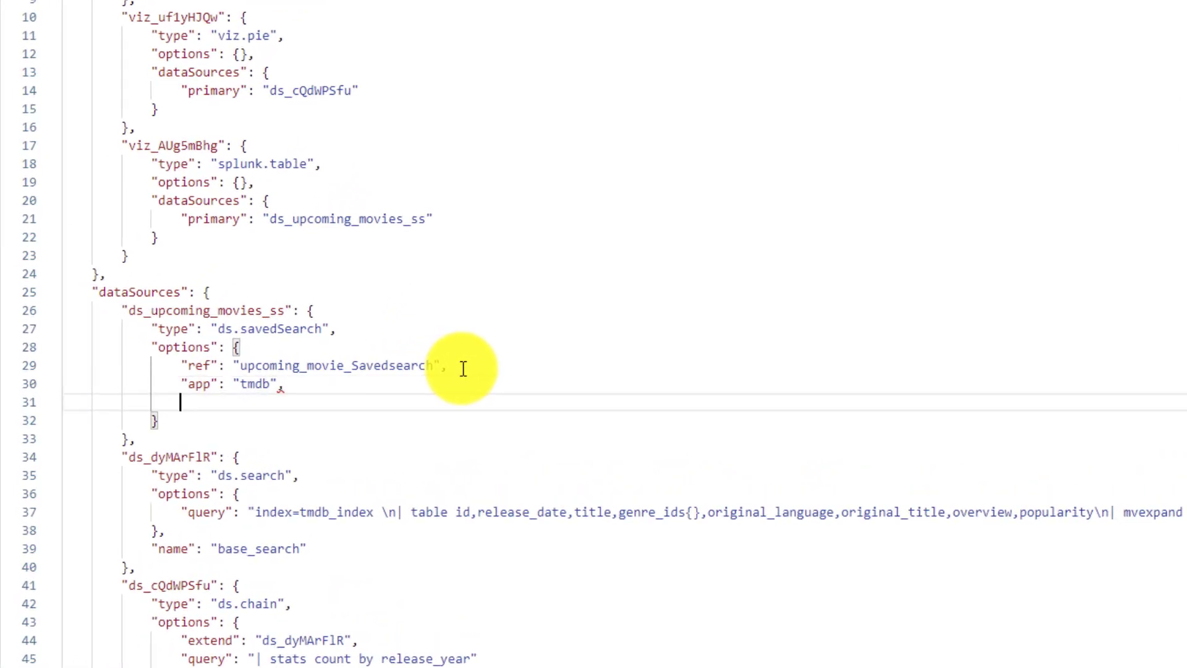
{"action": "type", "text": "\"refresh"}
{"action": "key", "text": "Right"}
{"action": "type", "text": ": \"\""}
{"action": "key", "text": "Left"}
{"action": "type", "text": "5s"}
{"action": "key", "text": "Right"}
Add a refreshType entry with the value interval below the refresh entry of ds_upcoming_movies_ss
{"action": "type", "text": ","}
{"action": "key", "text": "Return"}
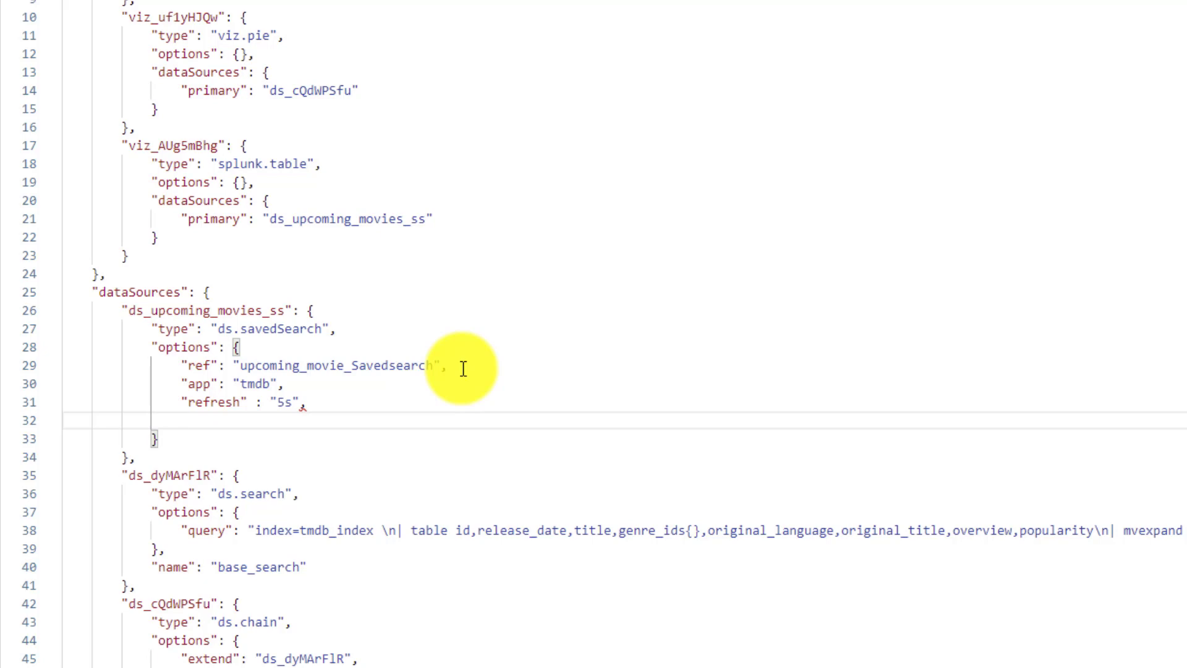
{"action": "type", "text": "\"refreshType\" : \"interva"}
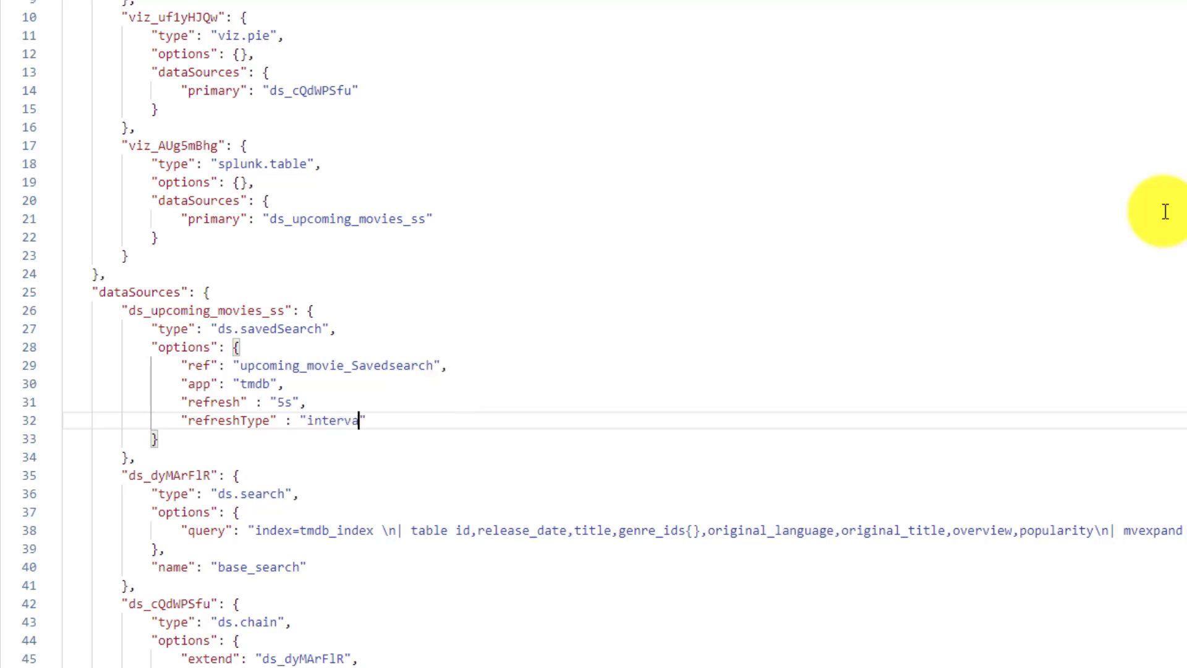
{"action": "type", "text": "l"}
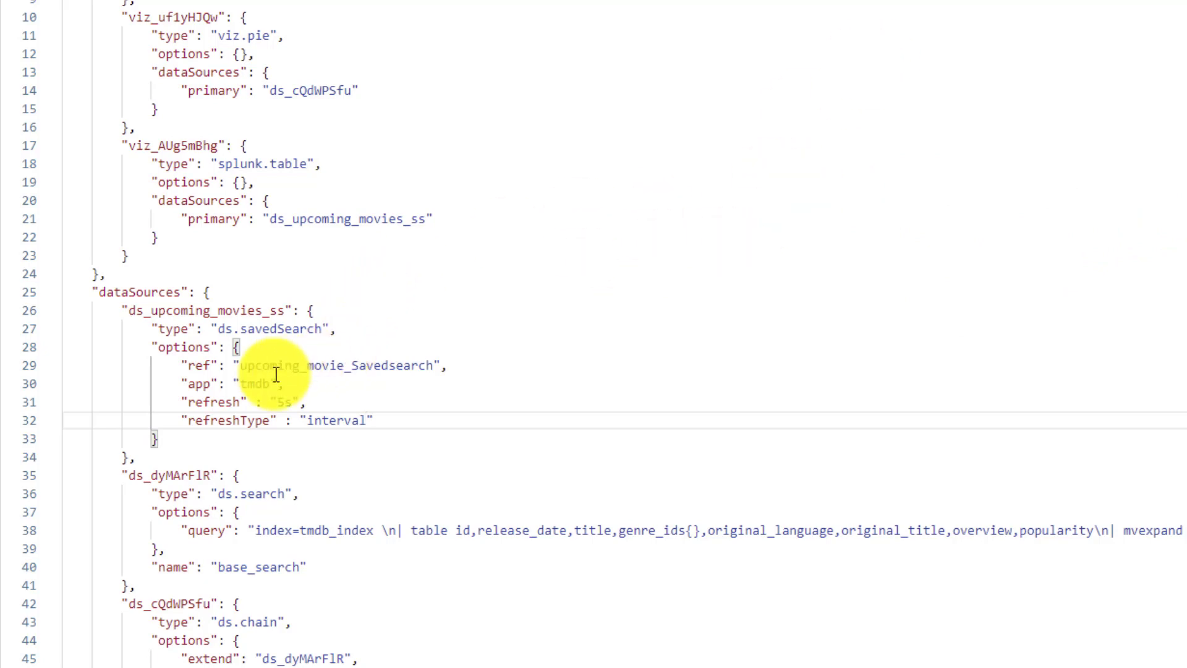
Review the refresh, refreshType and type entries of ds_upcoming_movies_ss and return from the source code to the dashboard editor
{"action": "double_click", "coordinate": [196, 403]}
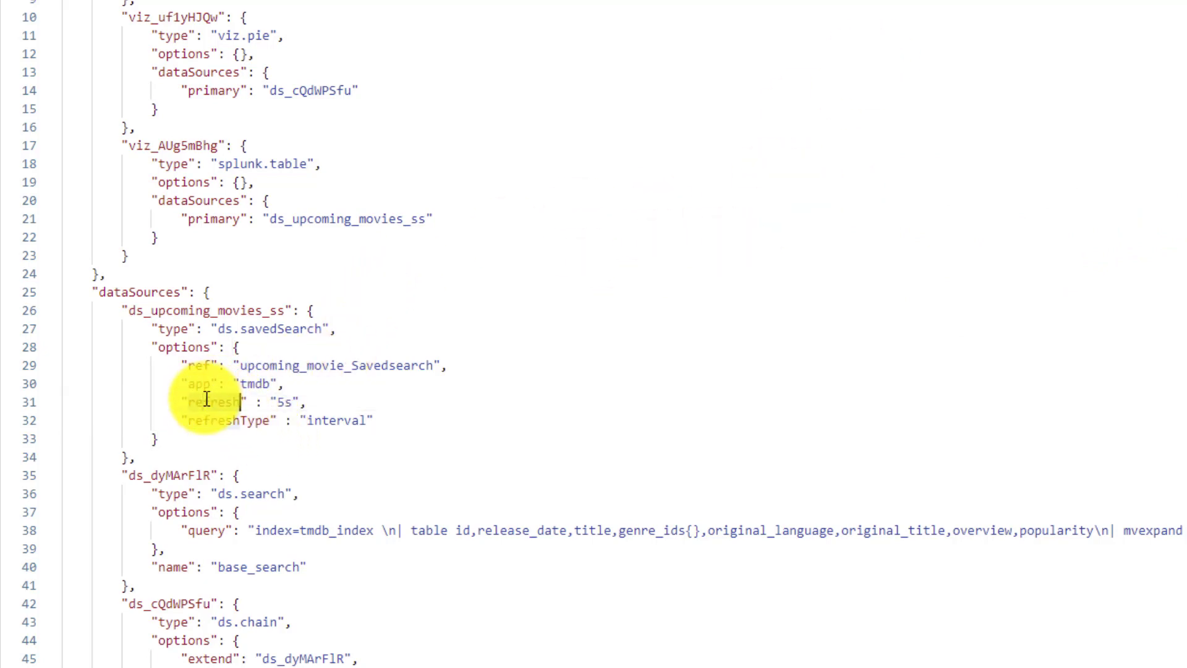
{"action": "double_click", "coordinate": [250, 420]}
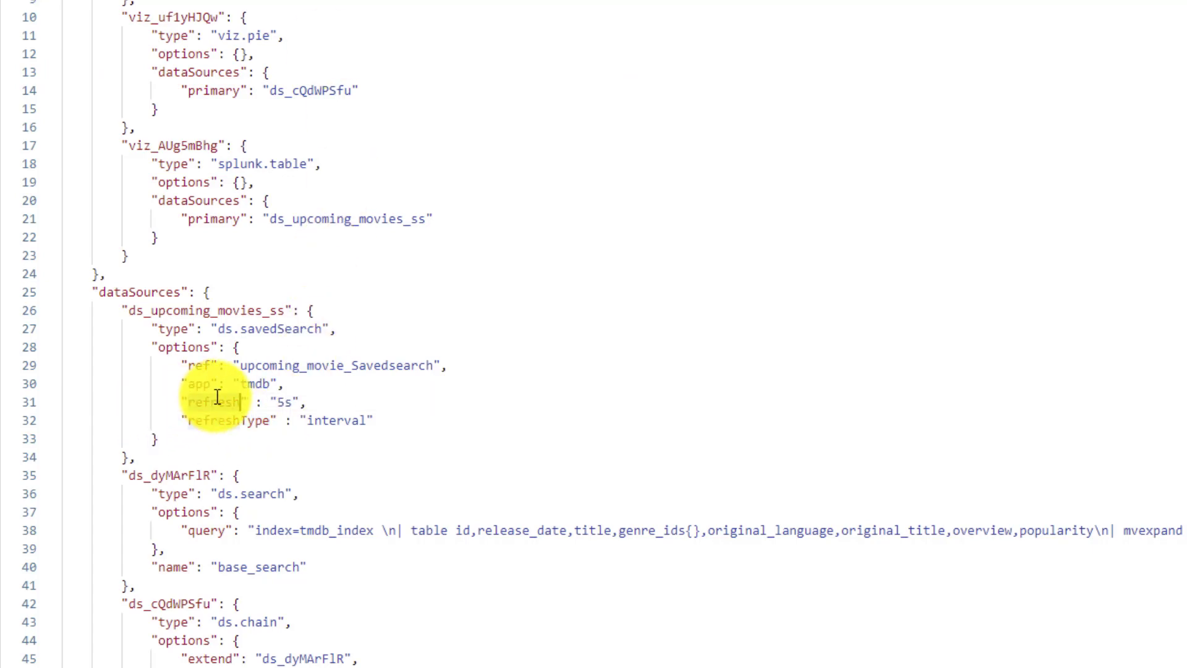
{"action": "left_click", "coordinate": [238, 421]}
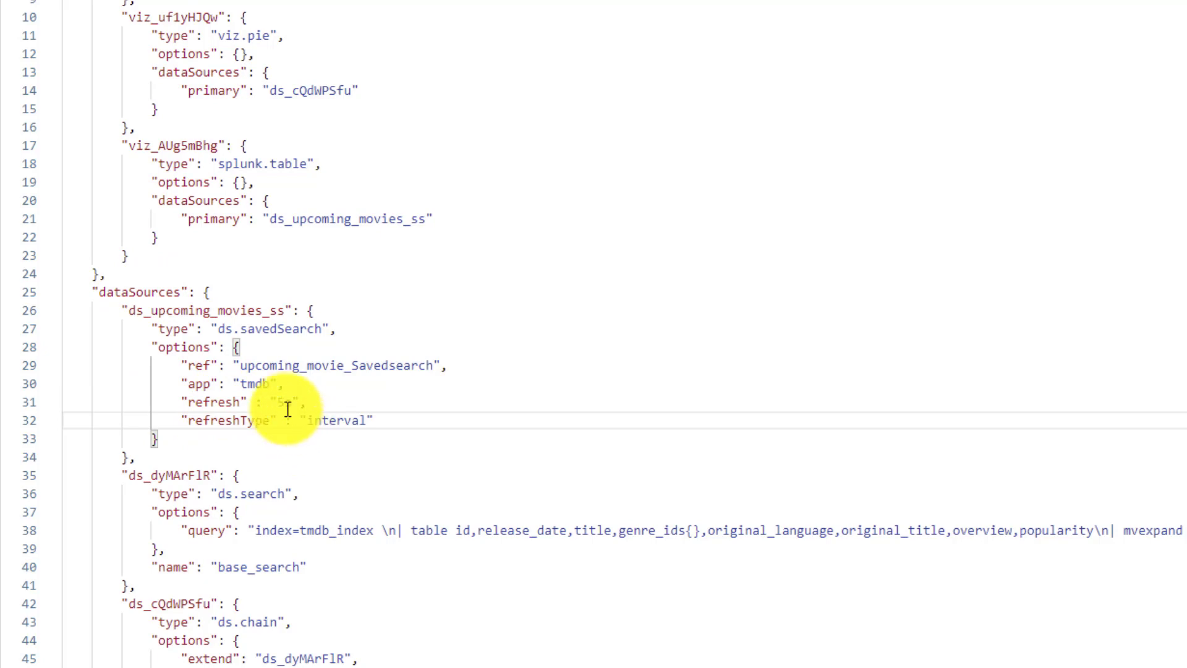
{"action": "left_click_drag", "start_coordinate": [270, 403], "coordinate": [315, 402]}
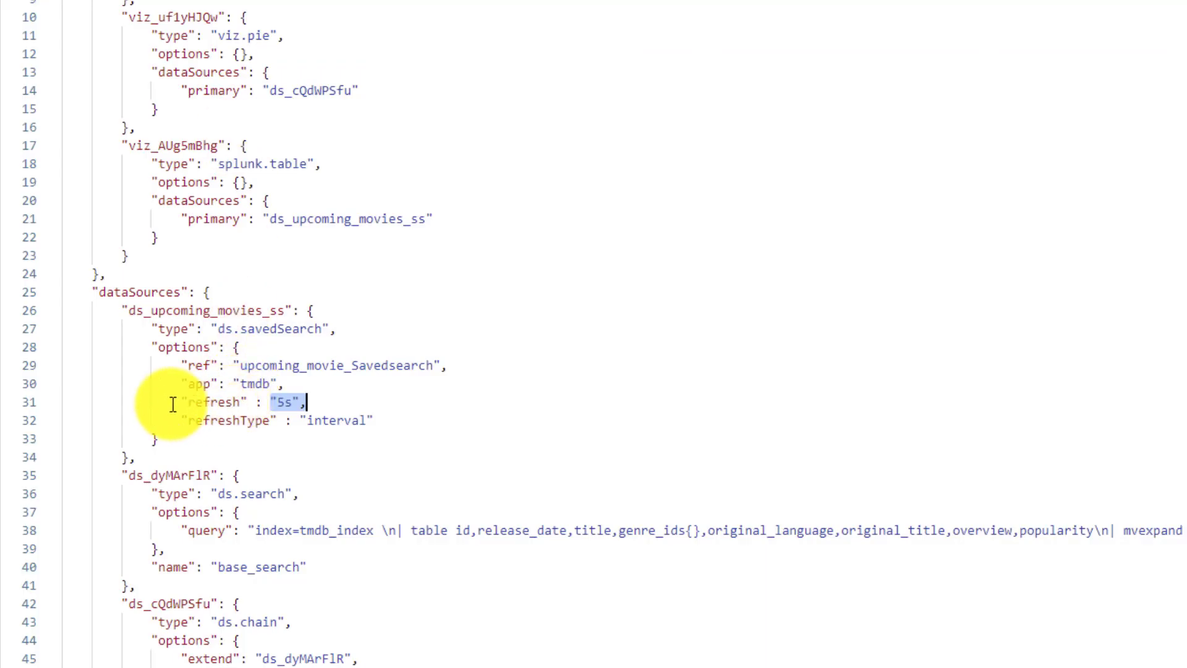
{"action": "left_click", "coordinate": [176, 402]}
{"action": "left_click_drag", "start_coordinate": [197, 414], "coordinate": [394, 413]}
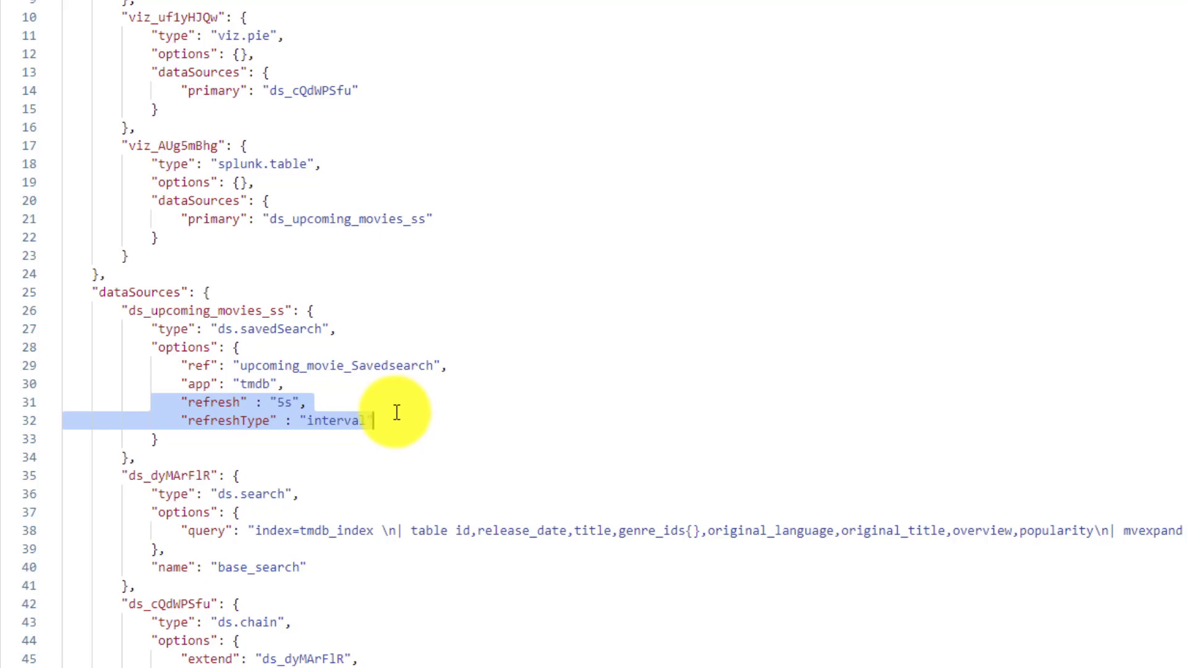
{"action": "left_click", "coordinate": [220, 419]}
{"action": "double_click", "coordinate": [221, 420]}
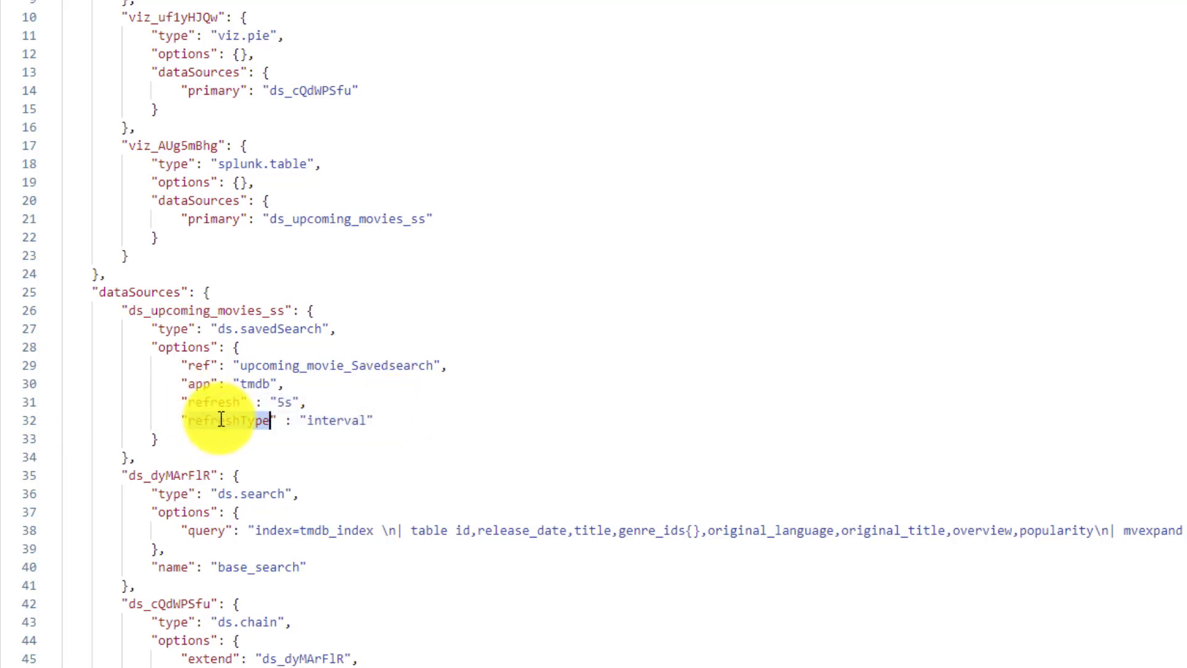
{"action": "left_click_drag", "start_coordinate": [218, 328], "coordinate": [322, 328]}
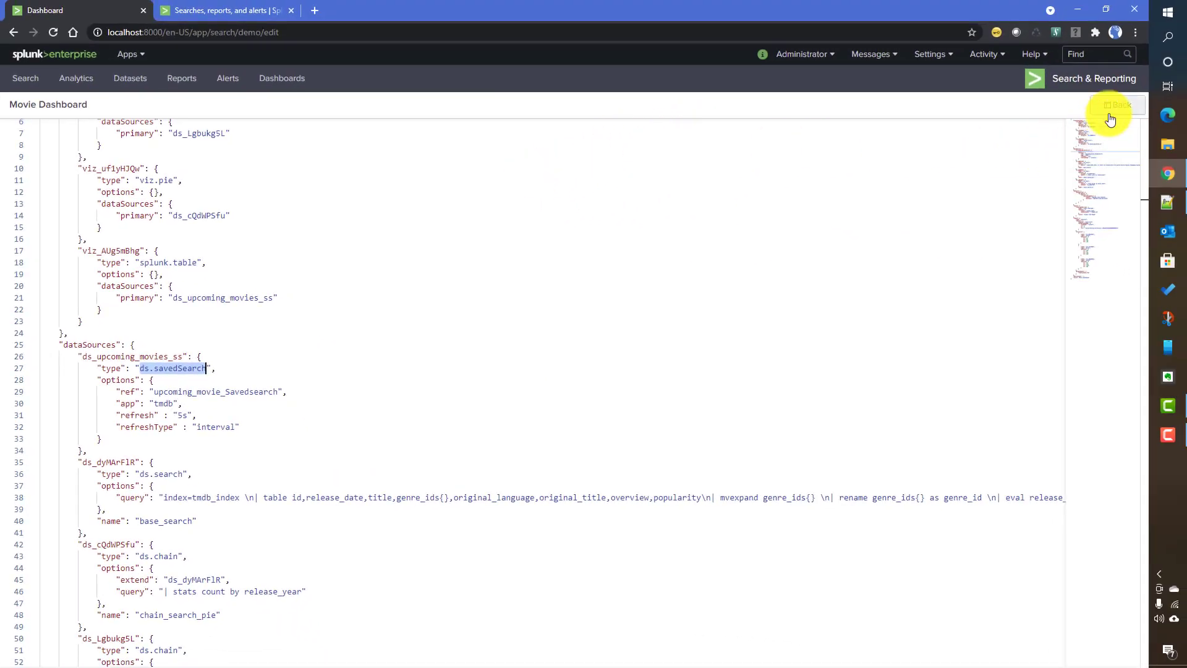
{"action": "left_click", "coordinate": [1111, 112]}
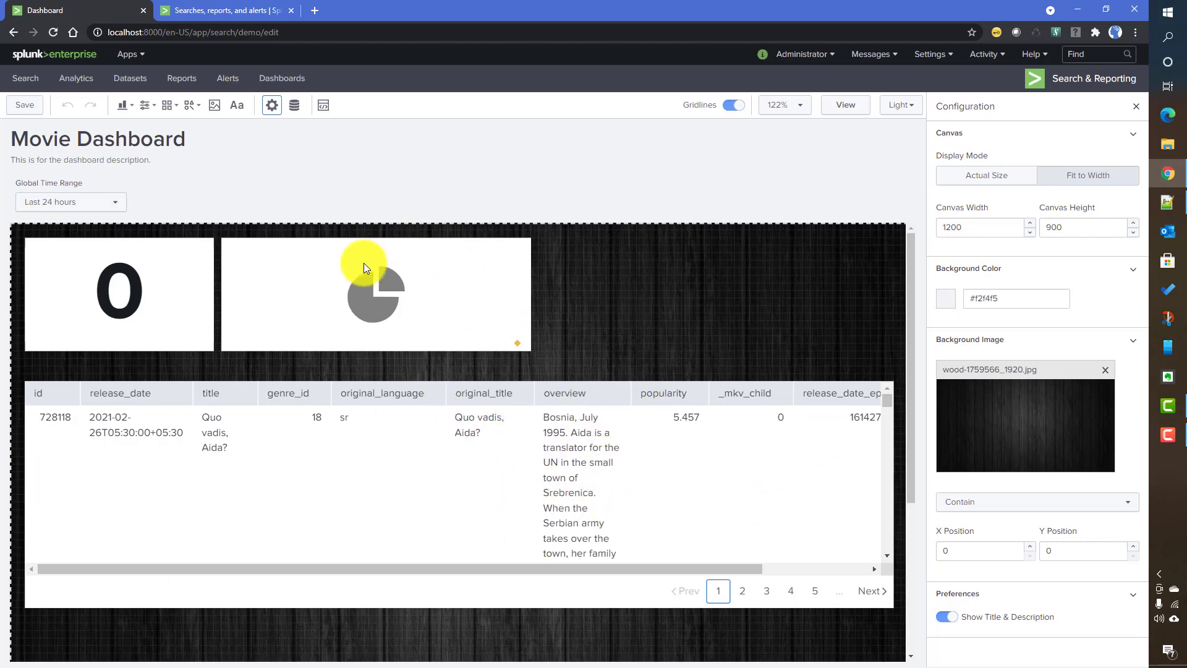
Switch the Movie Dashboard to view mode and set the Global Time Range to All time
{"action": "left_click", "coordinate": [851, 117]}
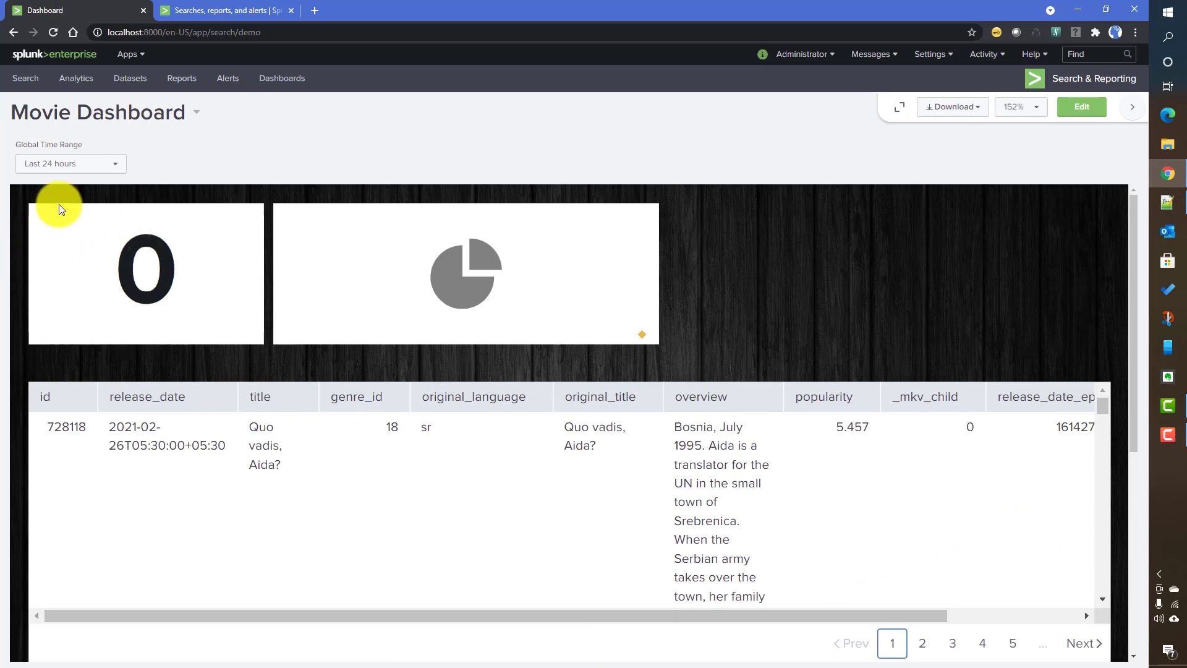
{"action": "left_click", "coordinate": [85, 162]}
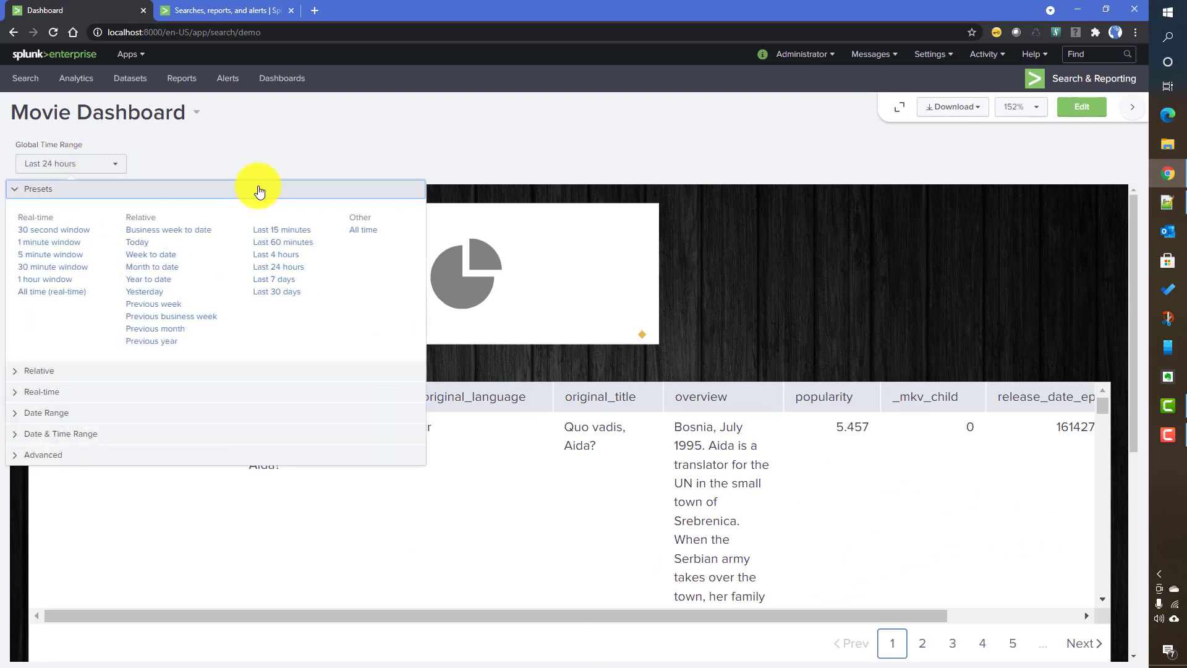
{"action": "left_click", "coordinate": [363, 230]}
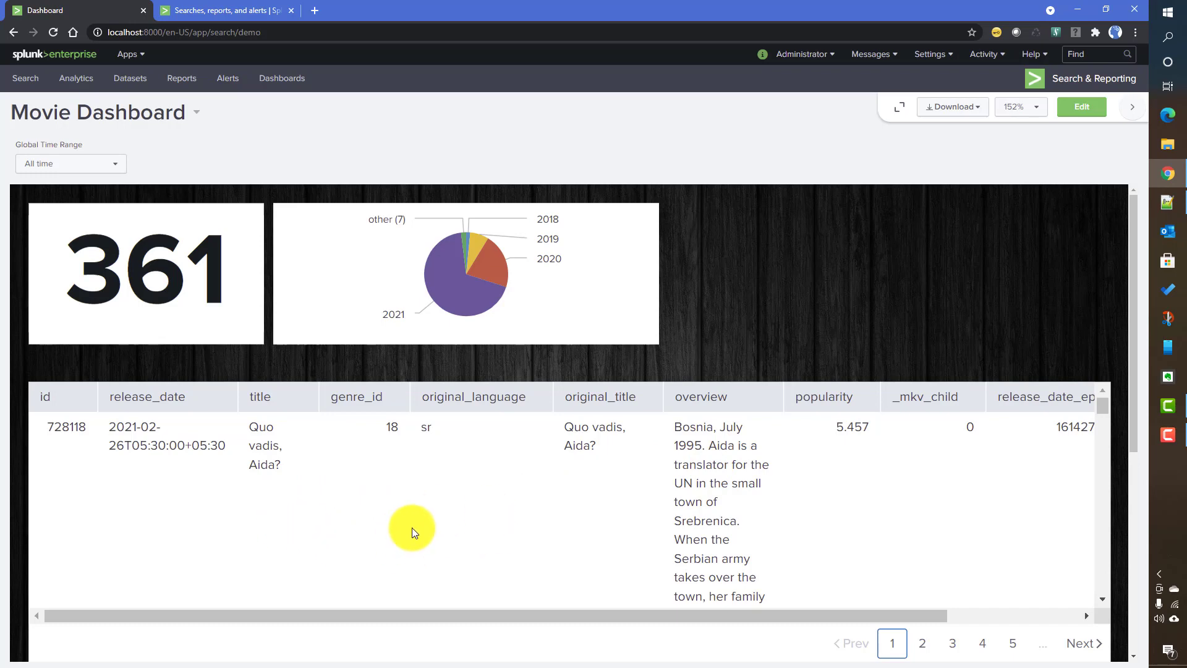
View the Movie Dashboard in full screen and return to the normal view
{"action": "mouse_move", "coordinate": [503, 617]}
{"action": "left_mouse_down"}
{"action": "mouse_move", "coordinate": [610, 636]}
{"action": "mouse_move", "coordinate": [488, 625]}
{"action": "left_mouse_up"}
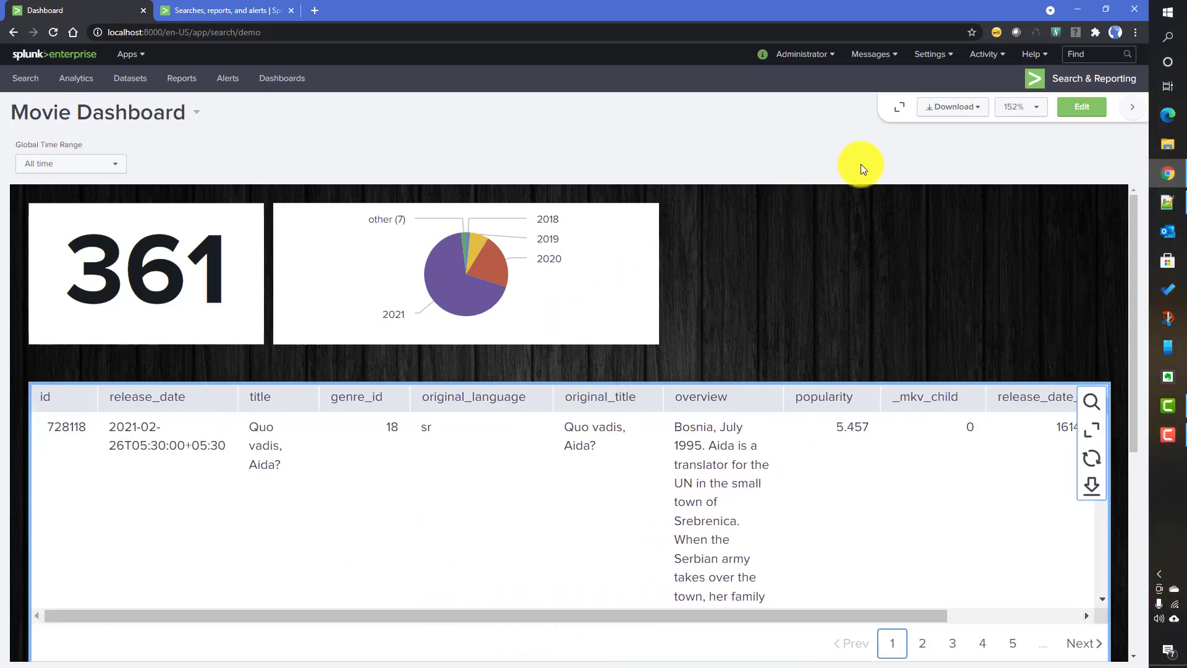
{"action": "left_click", "coordinate": [899, 115]}
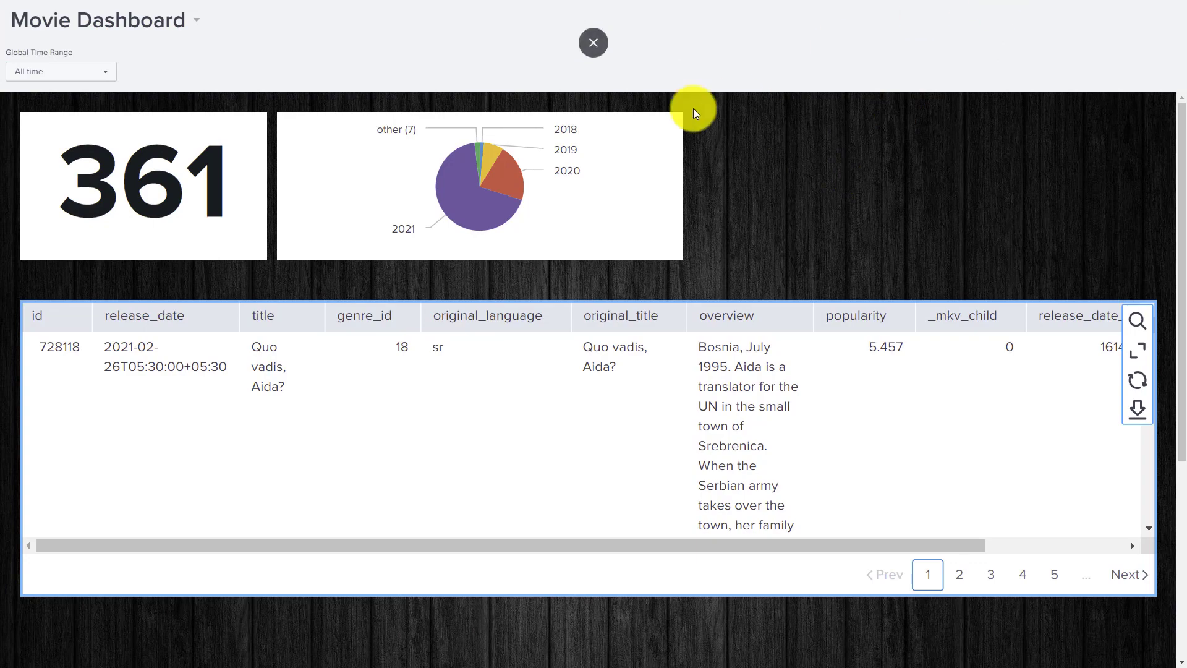
{"action": "left_click", "coordinate": [598, 46]}
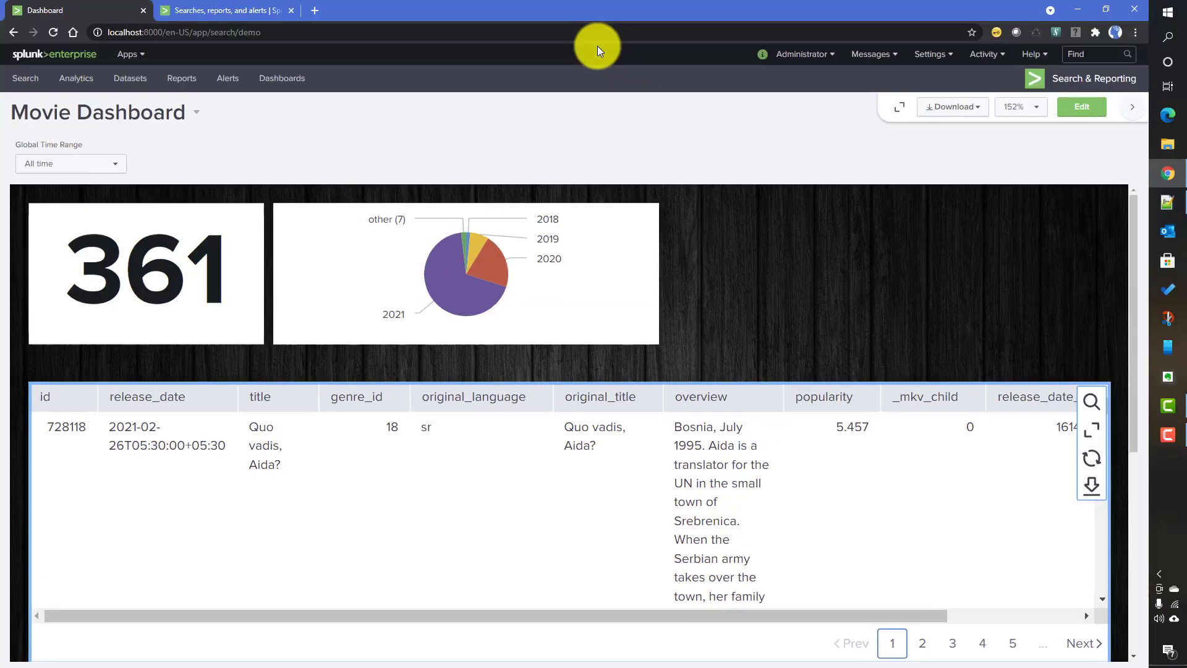
Review the dashboard's PNG and PDF download formats and its available zoom levels without changing the zoom
{"action": "left_click", "coordinate": [954, 112]}
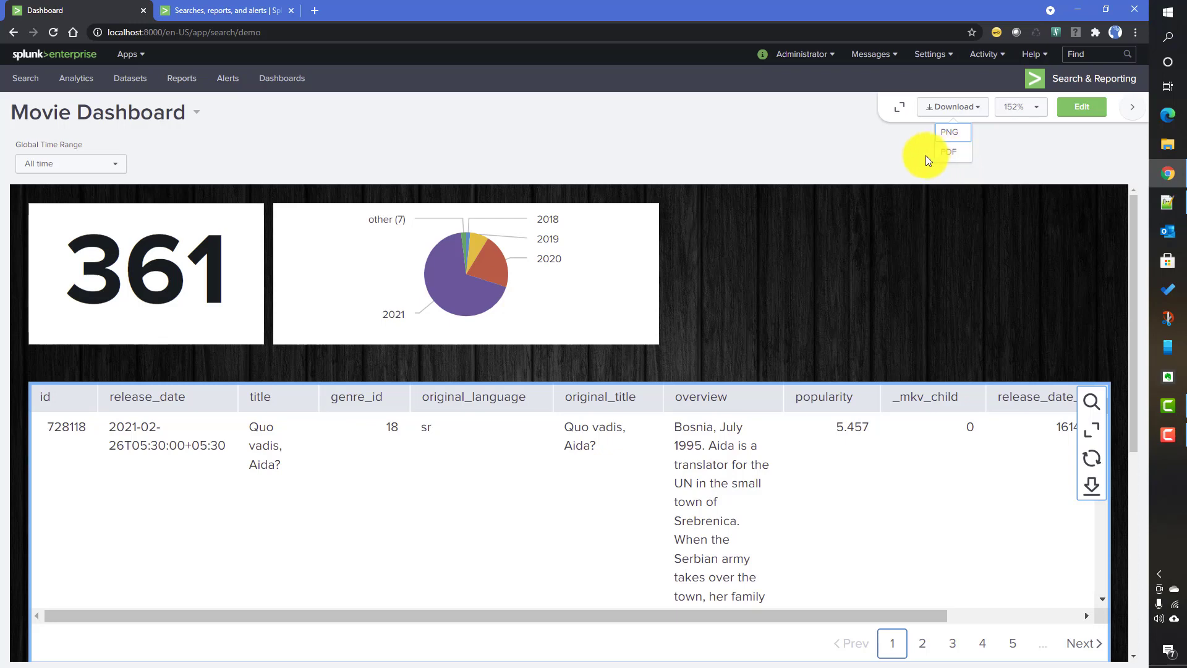
{"action": "left_click", "coordinate": [944, 152]}
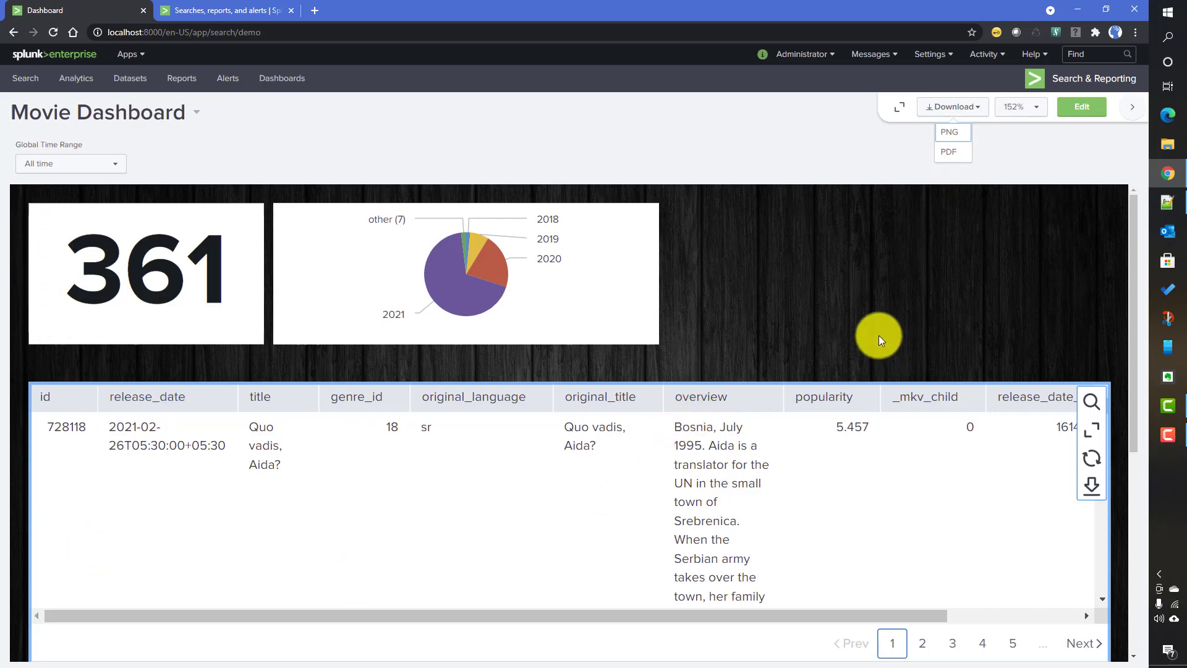
{"action": "left_click", "coordinate": [1024, 116]}
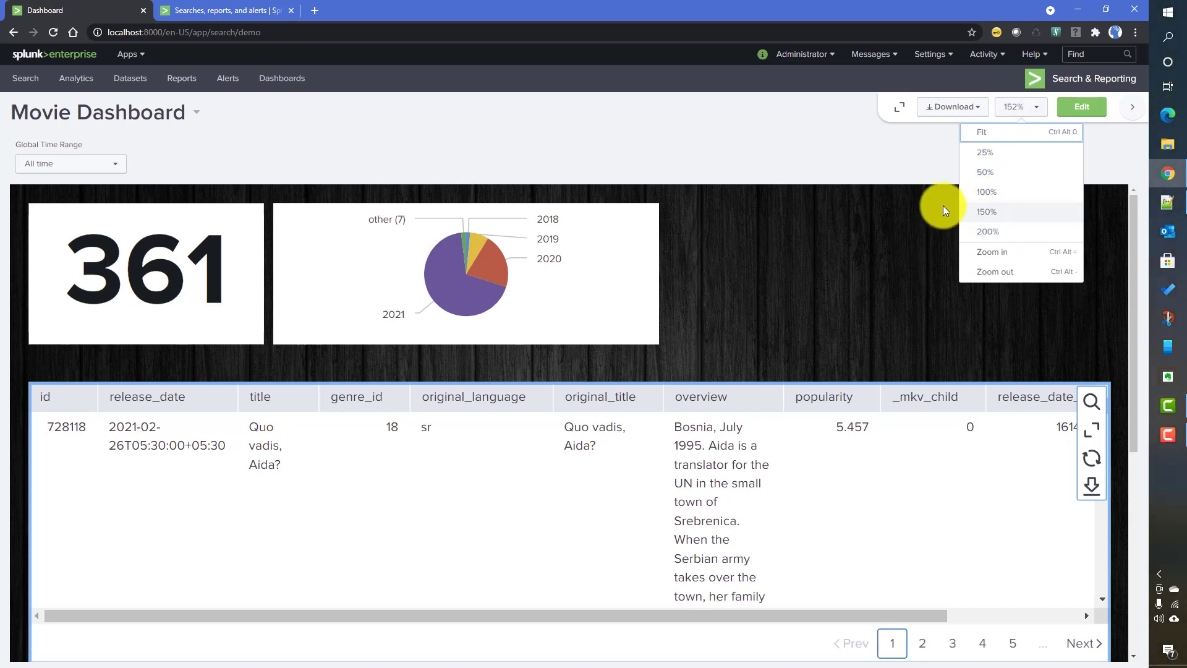
{"action": "left_click", "coordinate": [876, 158]}
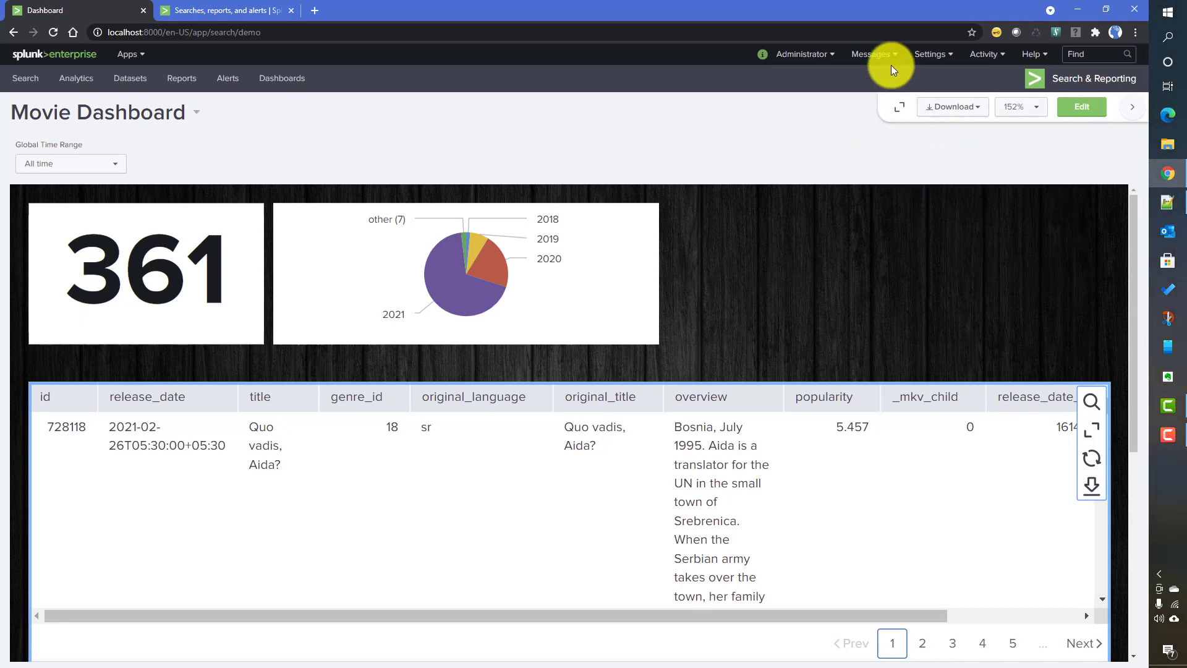
Put the Movie Dashboard back into edit mode and show the overview of its data sources
{"action": "left_click", "coordinate": [1081, 108]}
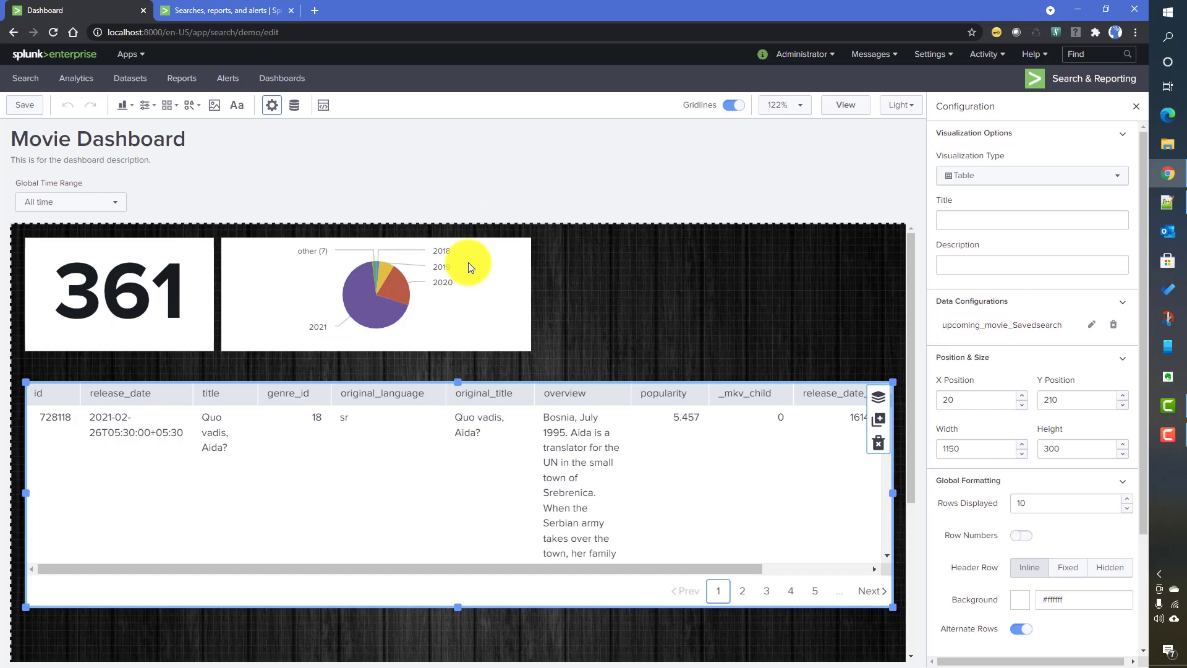
{"action": "left_click", "coordinate": [294, 106]}
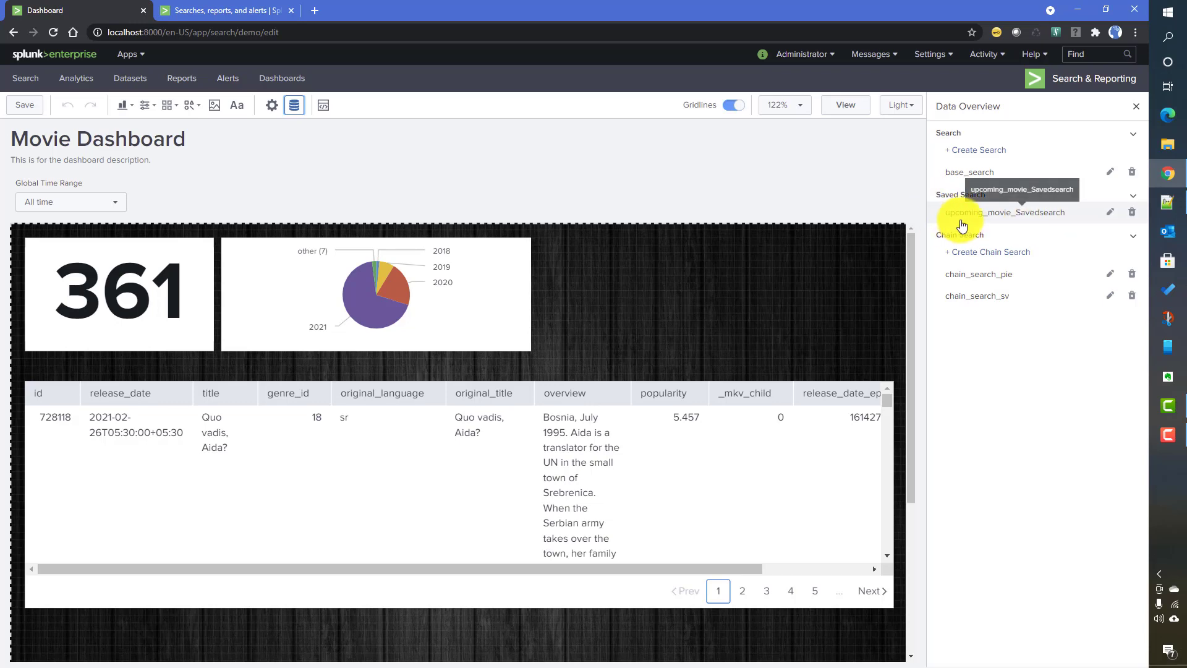
{"action": "left_click", "coordinate": [985, 169]}
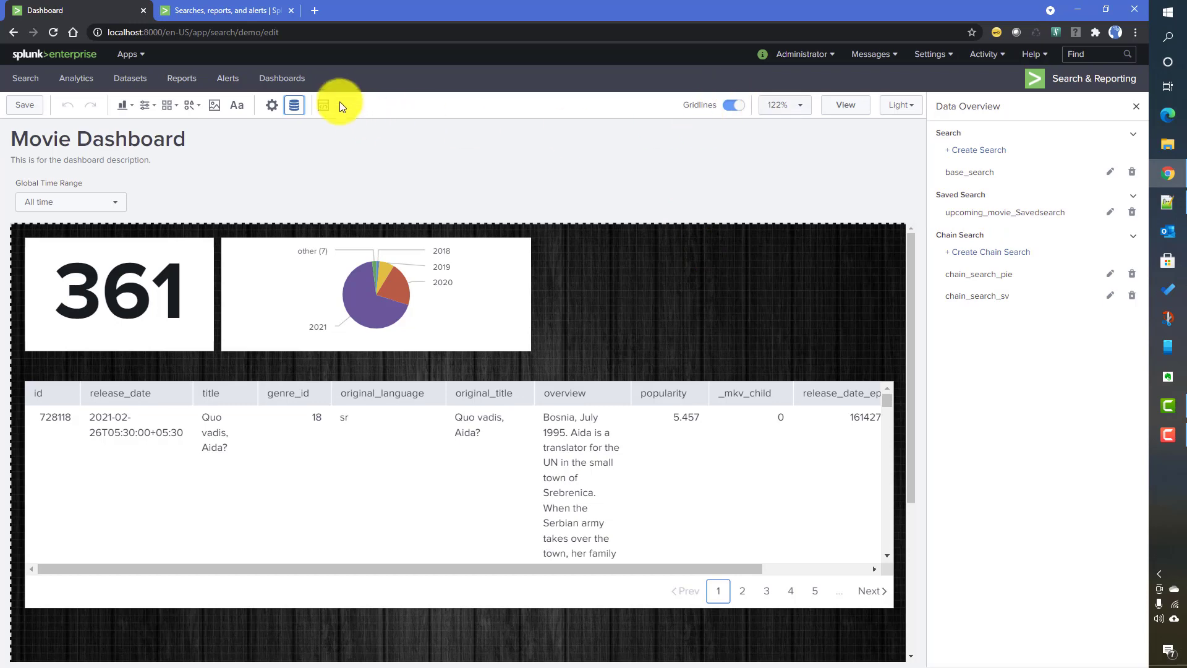
Examine in the source code how the chain searches extend the base search ds_dyMArFlR through their type and extend entries
{"action": "left_click", "coordinate": [322, 107]}
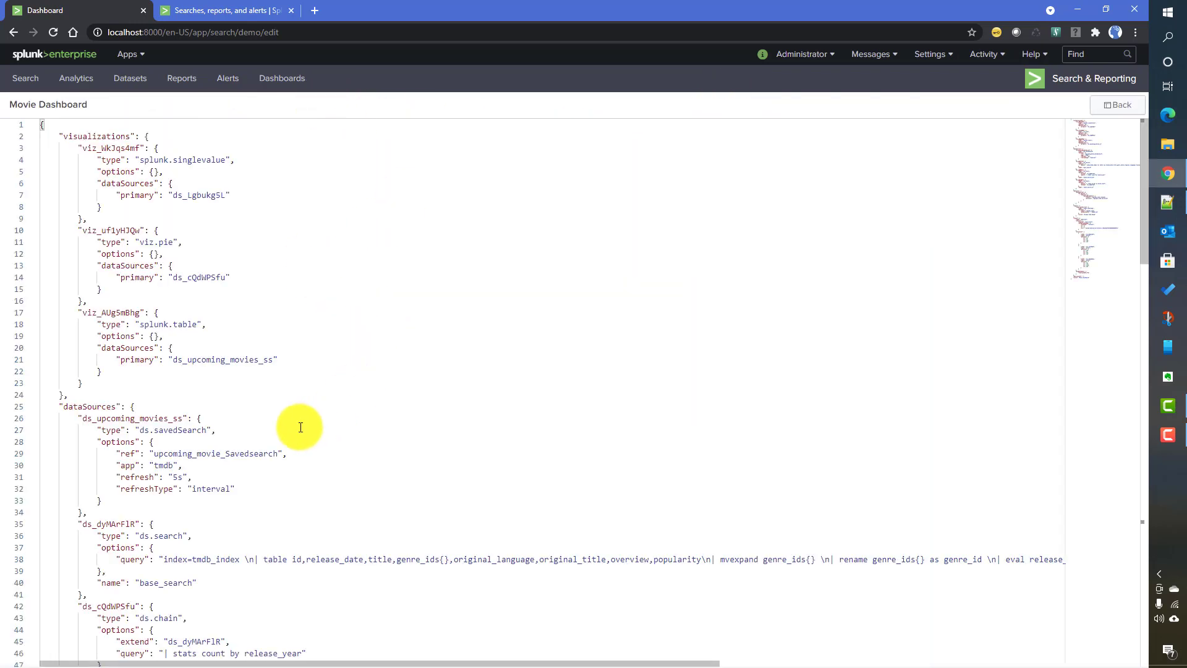
{"action": "scroll", "coordinate": [301, 427], "scroll_direction": "down", "scroll_amount": 1}
{"action": "scroll", "coordinate": [301, 427], "scroll_direction": "down", "scroll_amount": 2}
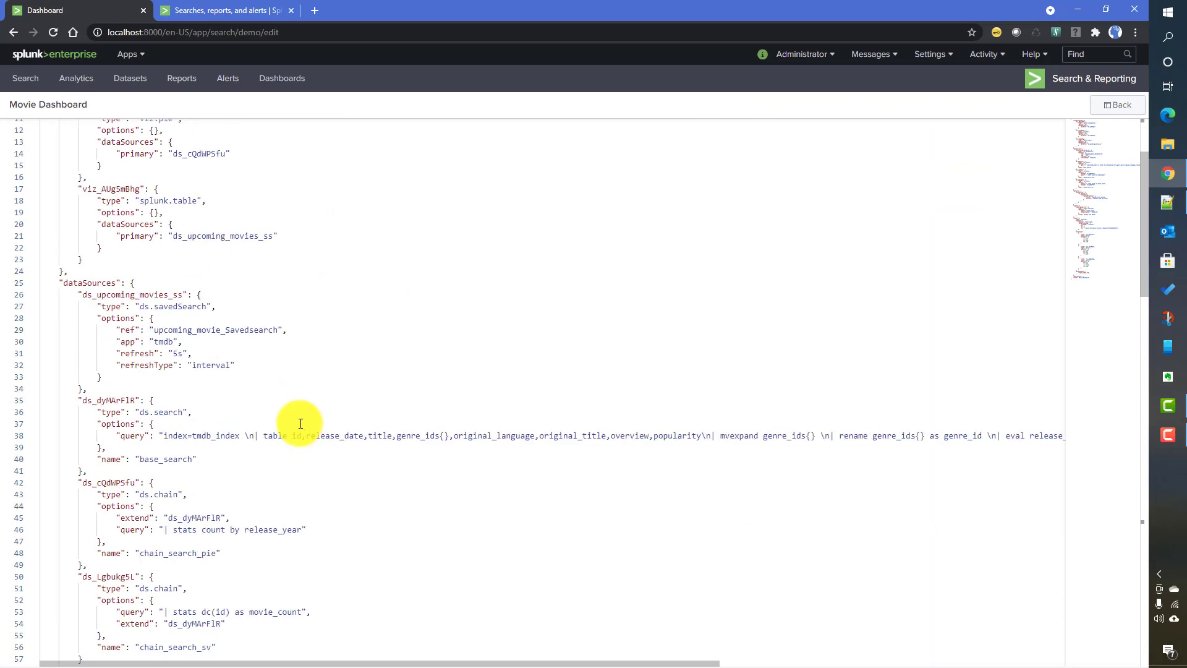
{"action": "scroll", "coordinate": [300, 420], "scroll_direction": "down", "scroll_amount": 1}
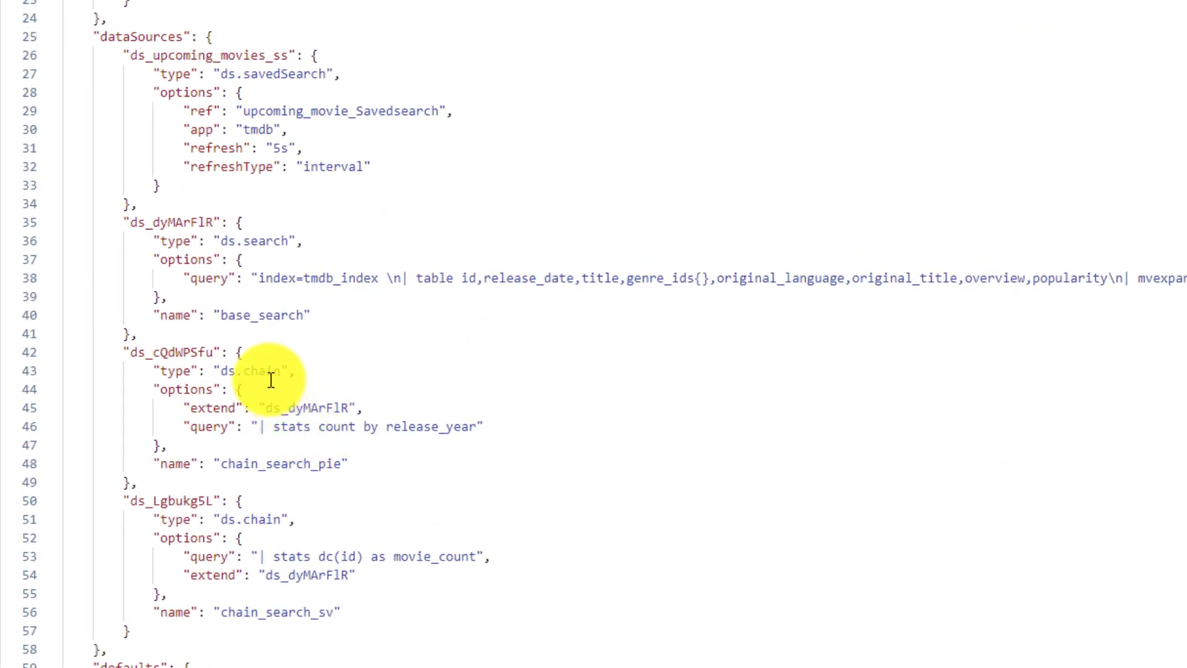
{"action": "double_click", "coordinate": [179, 422]}
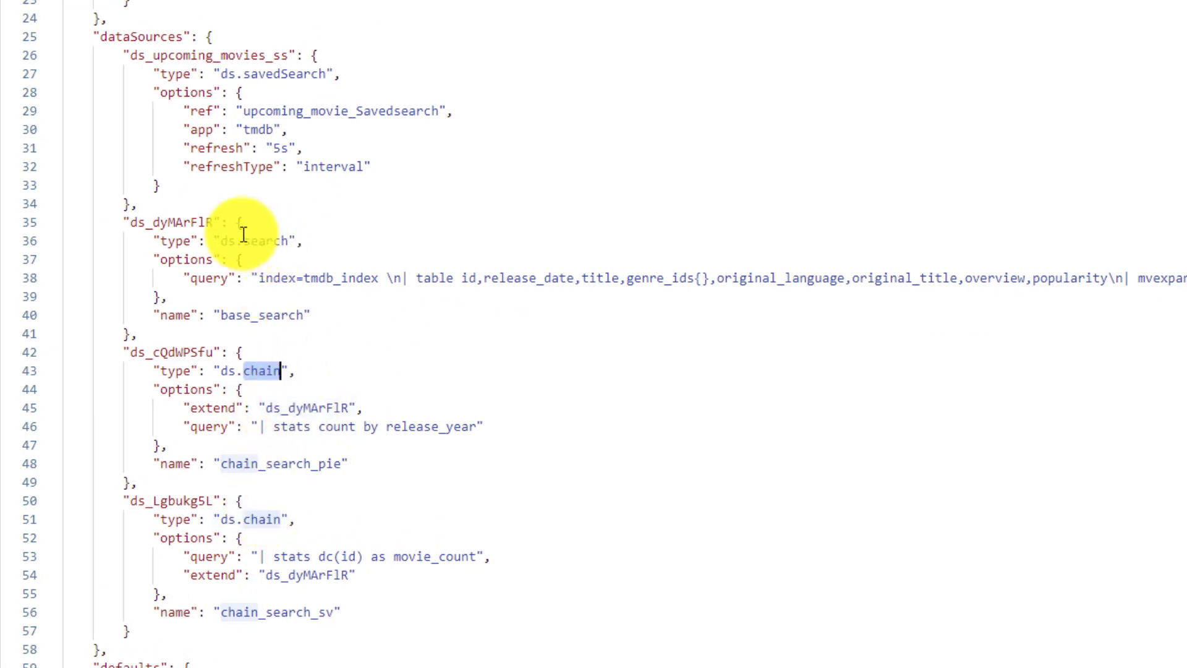
{"action": "double_click", "coordinate": [175, 217]}
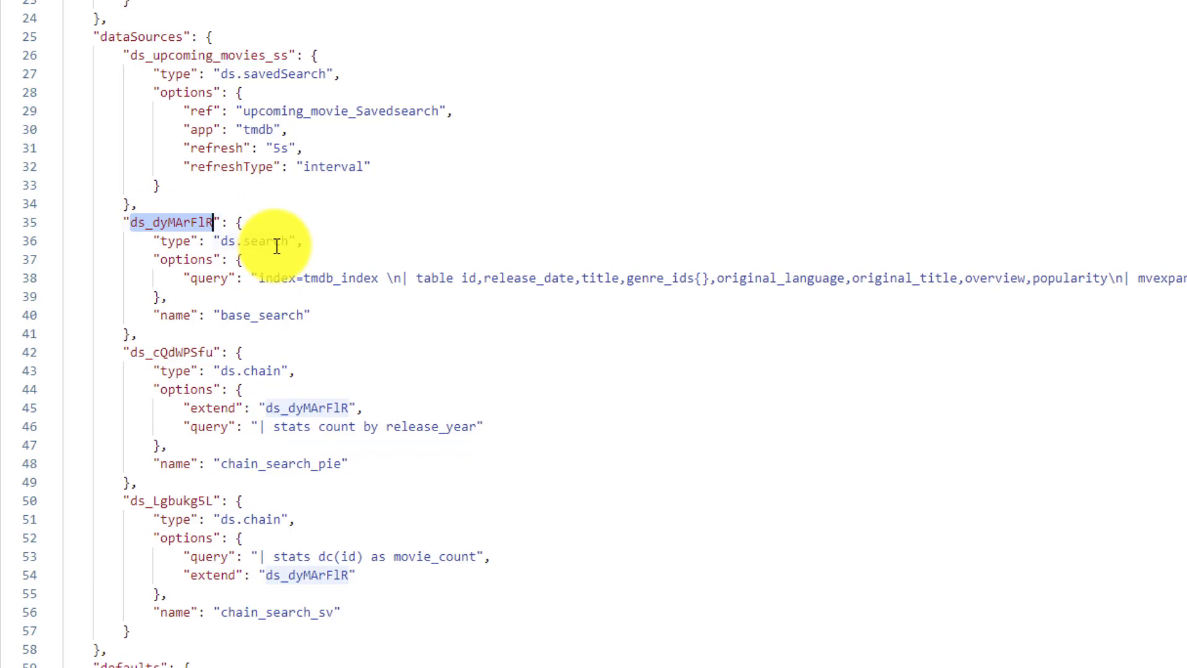
{"action": "left_click_drag", "start_coordinate": [221, 240], "coordinate": [291, 238]}
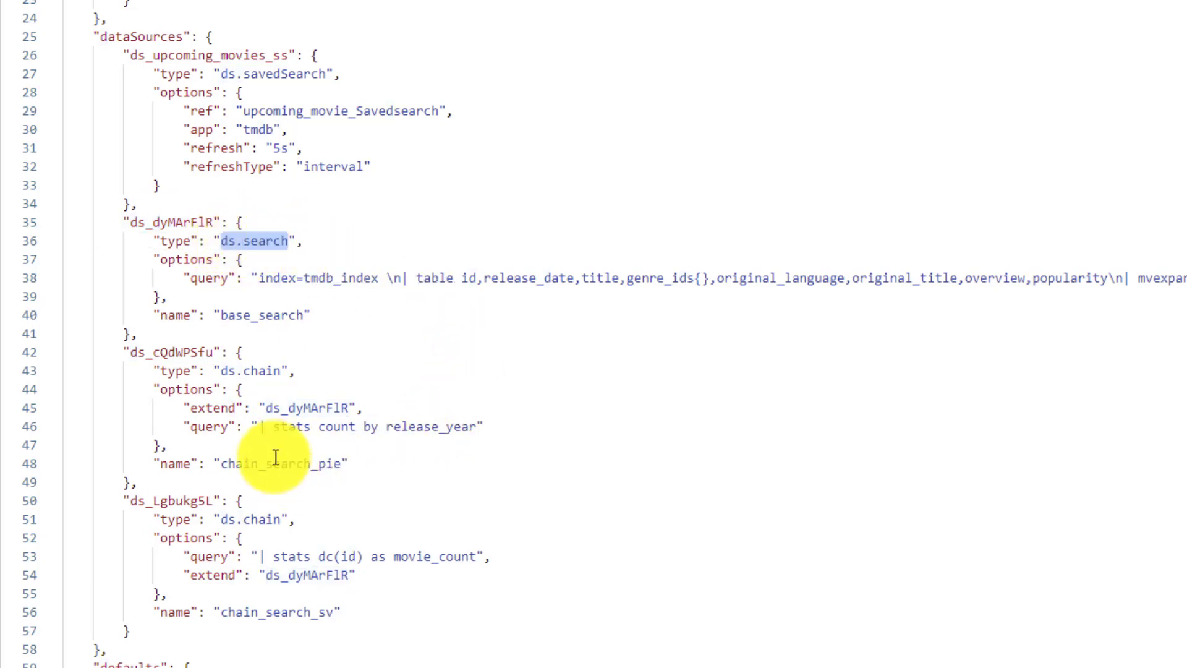
{"action": "double_click", "coordinate": [304, 408]}
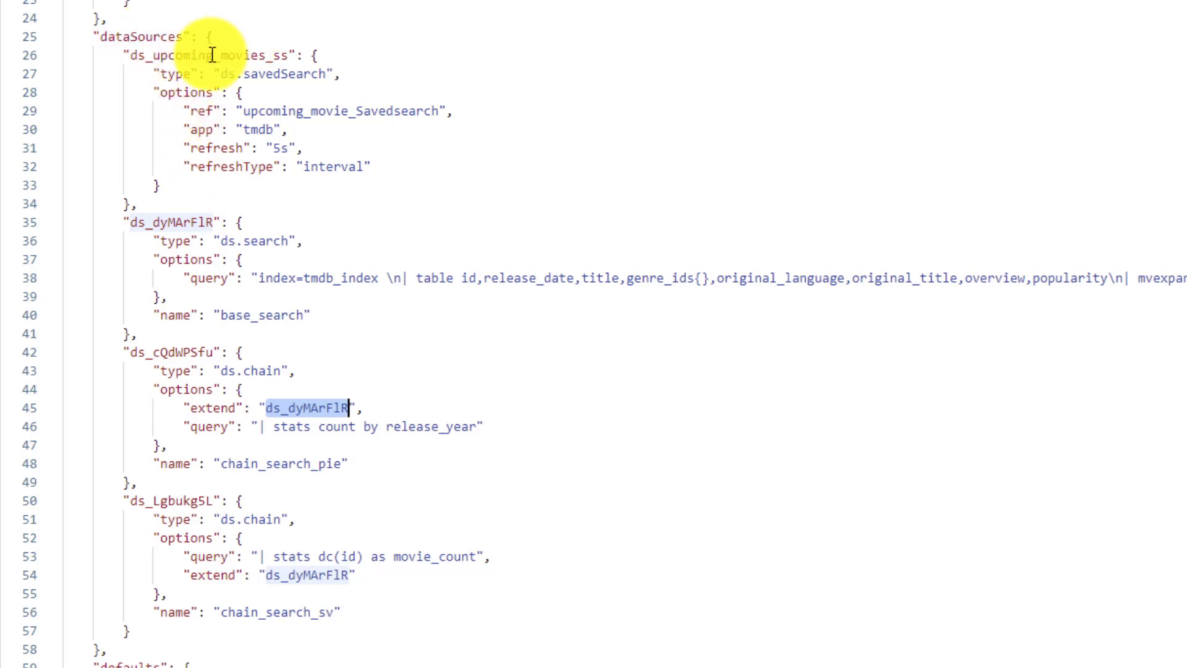
Copy the data source ID ds_upcoming_movies_ss and make it the extend value of chain_search_pie
{"action": "double_click", "coordinate": [212, 55]}
{"action": "key", "text": "ctrl+c"}
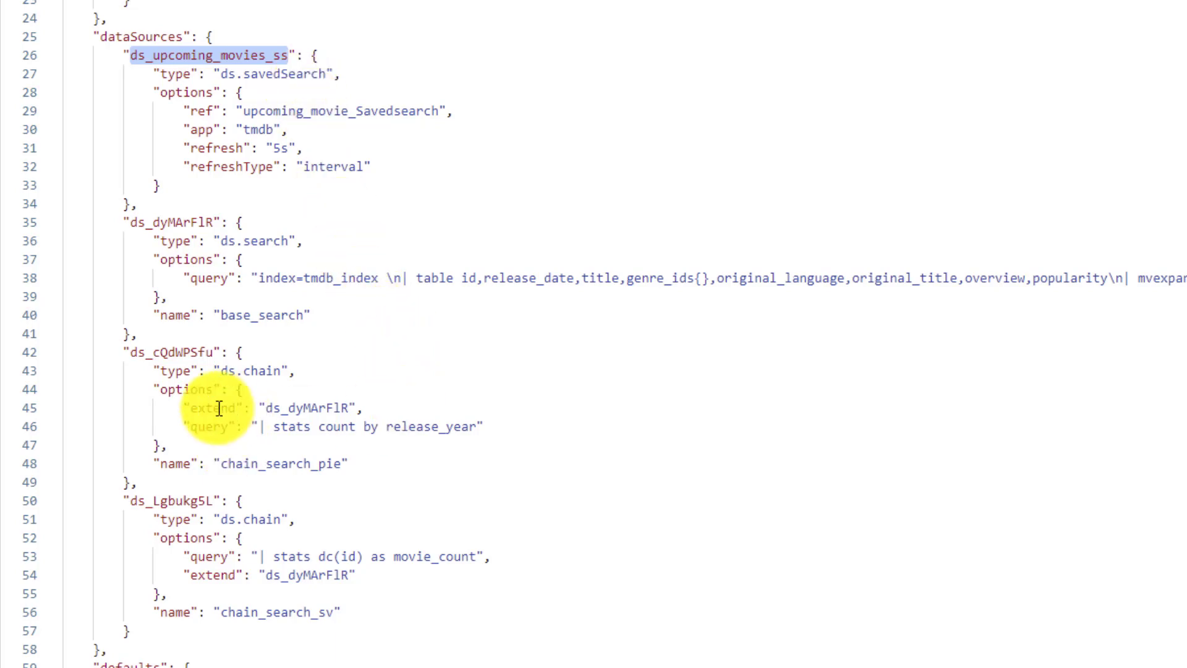
{"action": "double_click", "coordinate": [314, 408]}
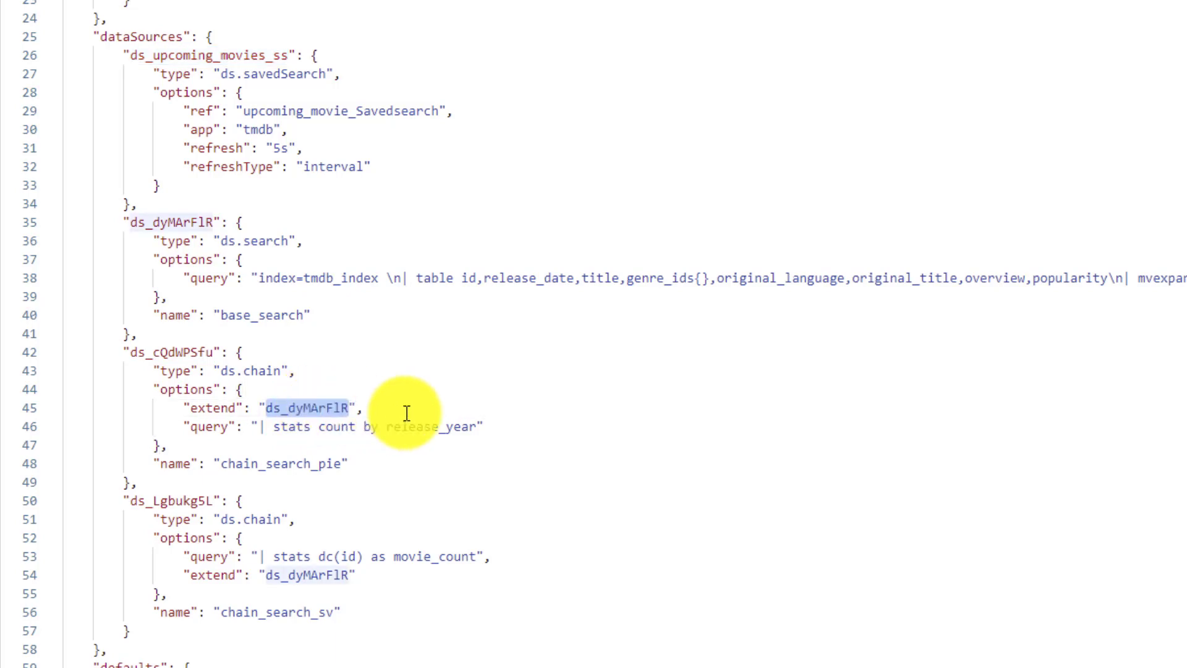
{"action": "key", "text": "ctrl+v"}
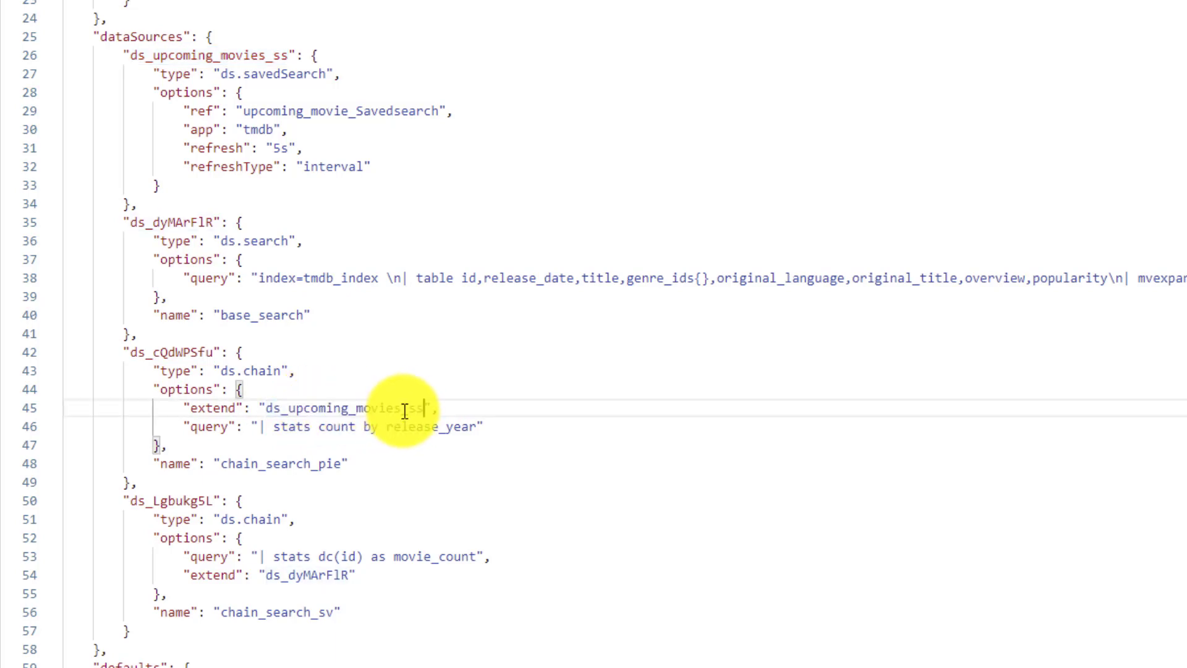
Set the extend value of chain_search_sv to ds_upcoming_movies_ss and return to the dashboard editor
{"action": "double_click", "coordinate": [305, 574]}
{"action": "key", "text": "ctrl+v"}
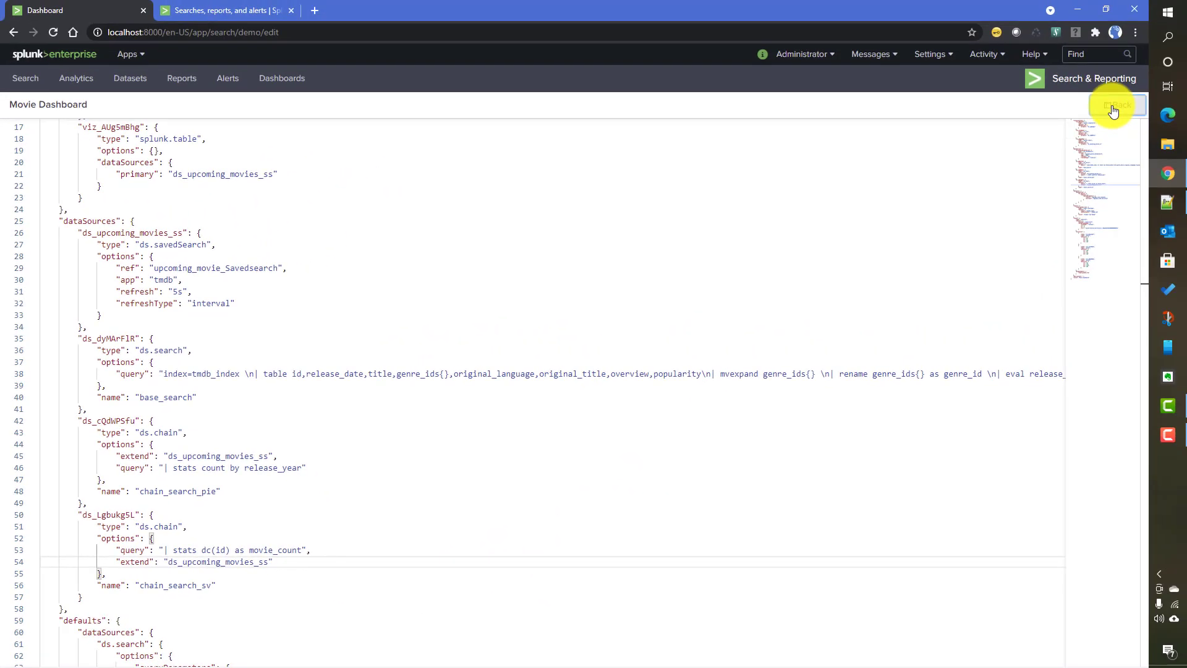
{"action": "left_click", "coordinate": [1112, 109]}
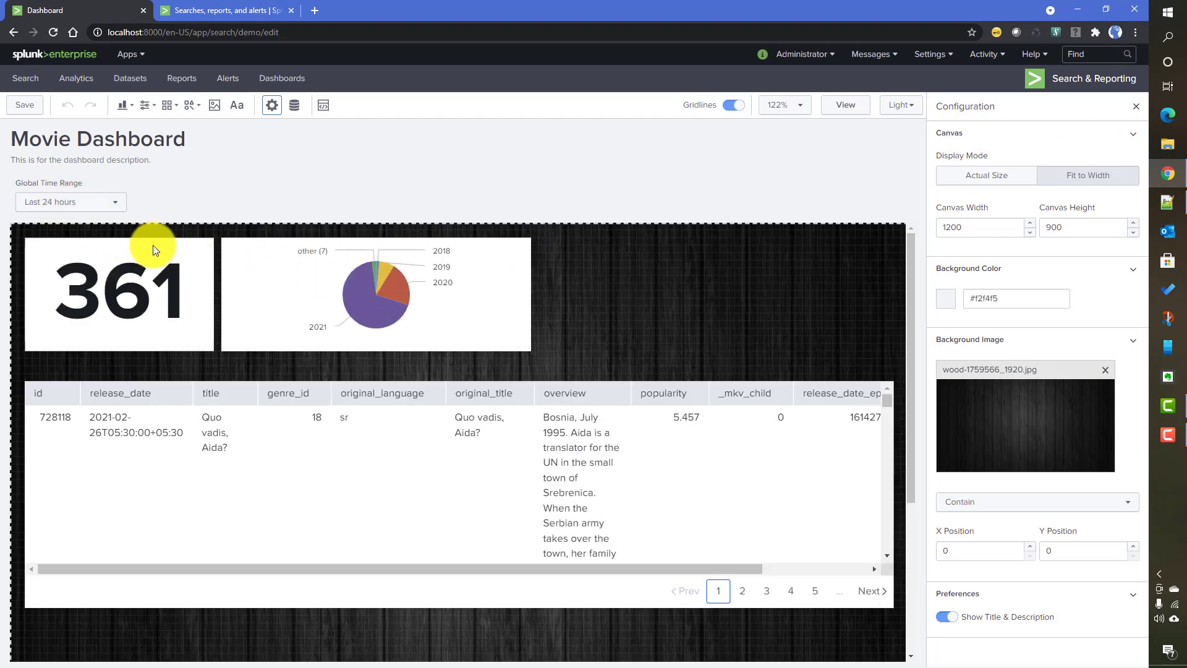
Check the saved search listing, then the dashboard's Global Time Range input settings and data source overview
{"action": "left_click", "coordinate": [222, 9]}
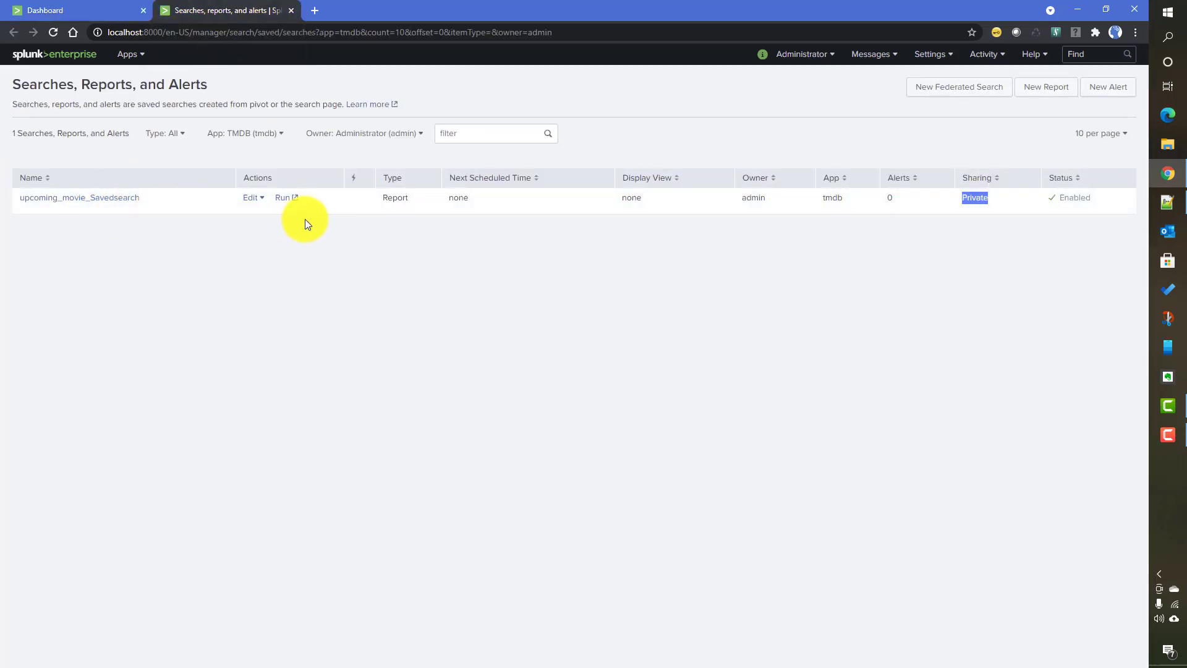
{"action": "left_click", "coordinate": [93, 11]}
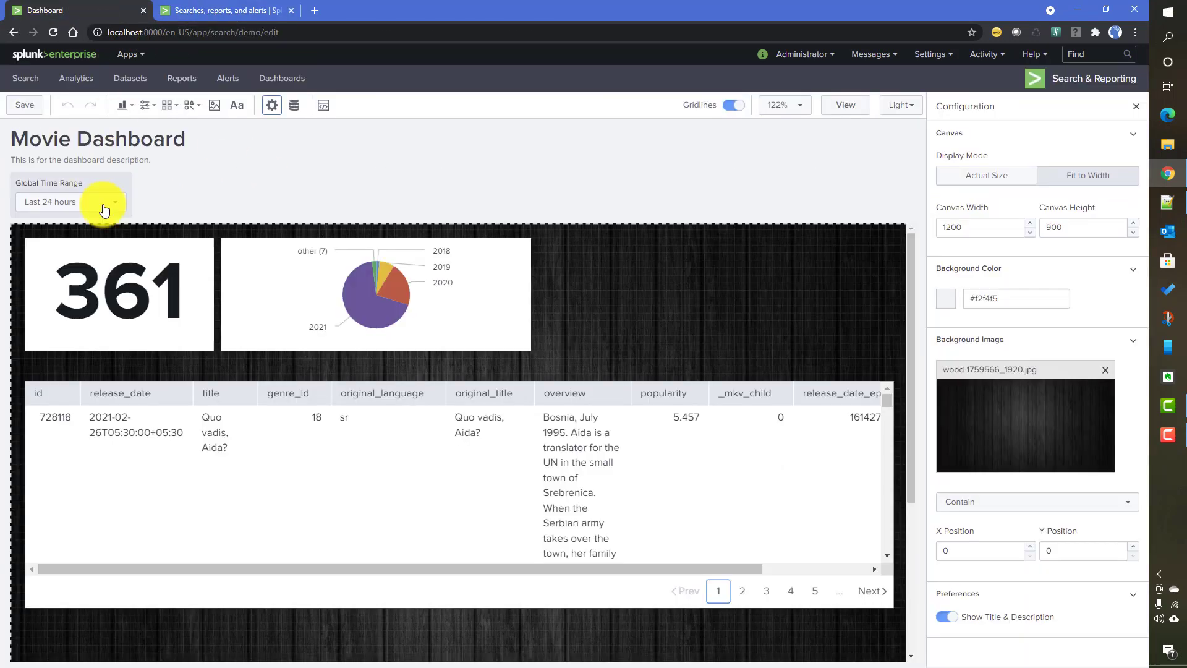
{"action": "left_click", "coordinate": [42, 212]}
{"action": "left_click", "coordinate": [184, 184]}
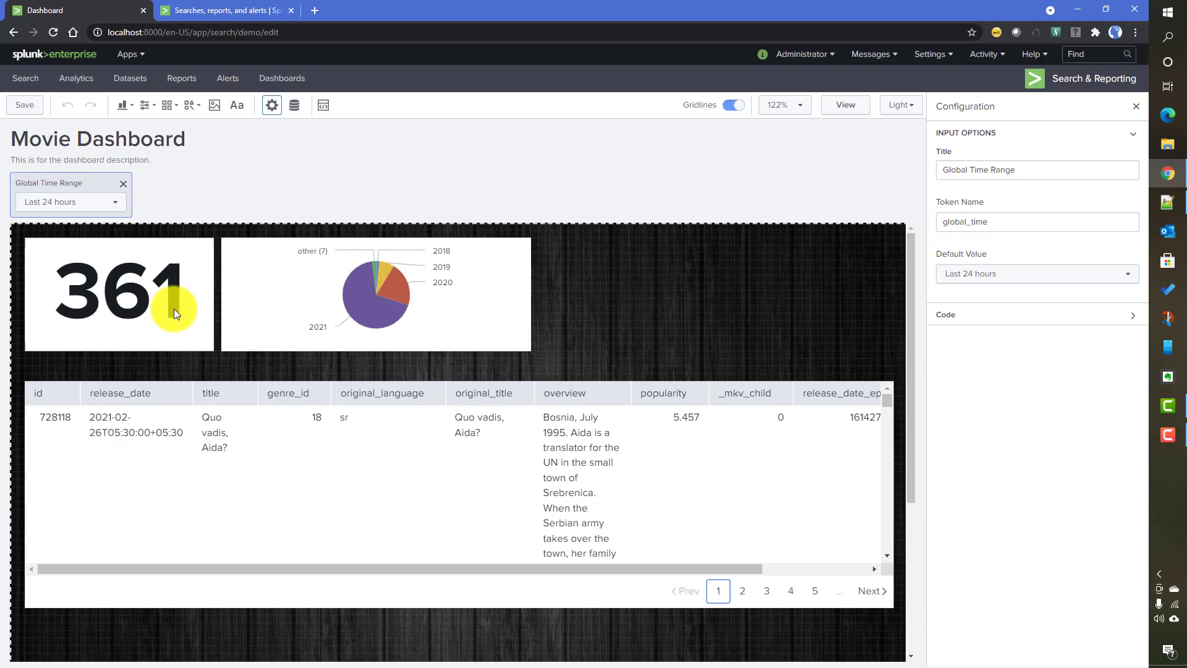
{"action": "left_click", "coordinate": [298, 113]}
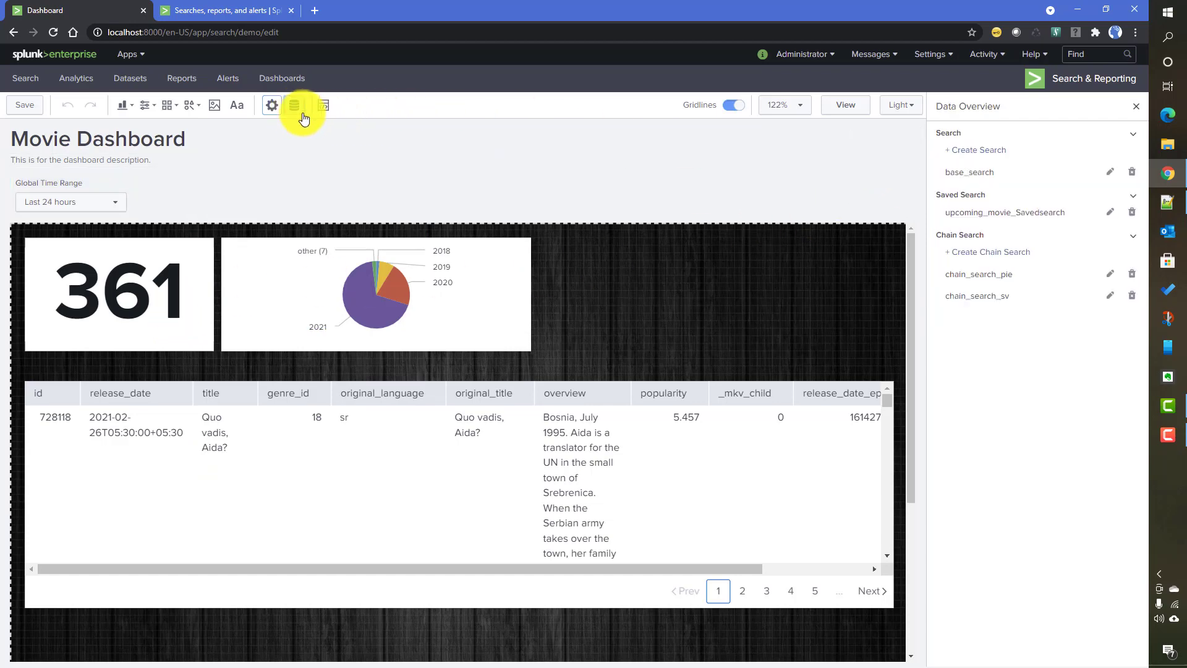